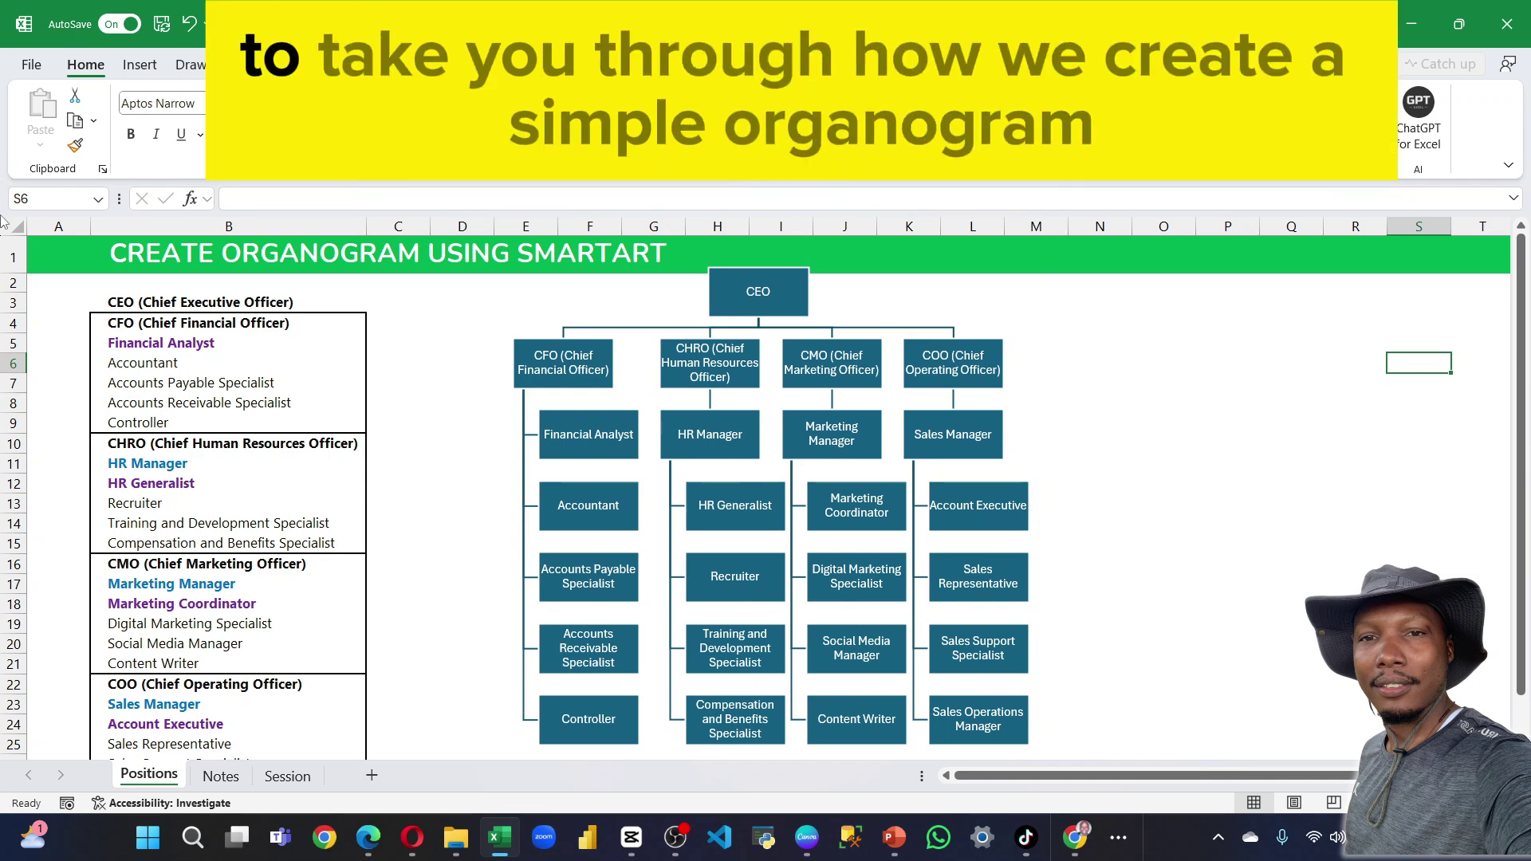
Return from the PowerPoint org chart slide to the Excel workbook's Positions sheet.
scroll(510, 550, down, 1)
scroll(555, 498, up, 1)
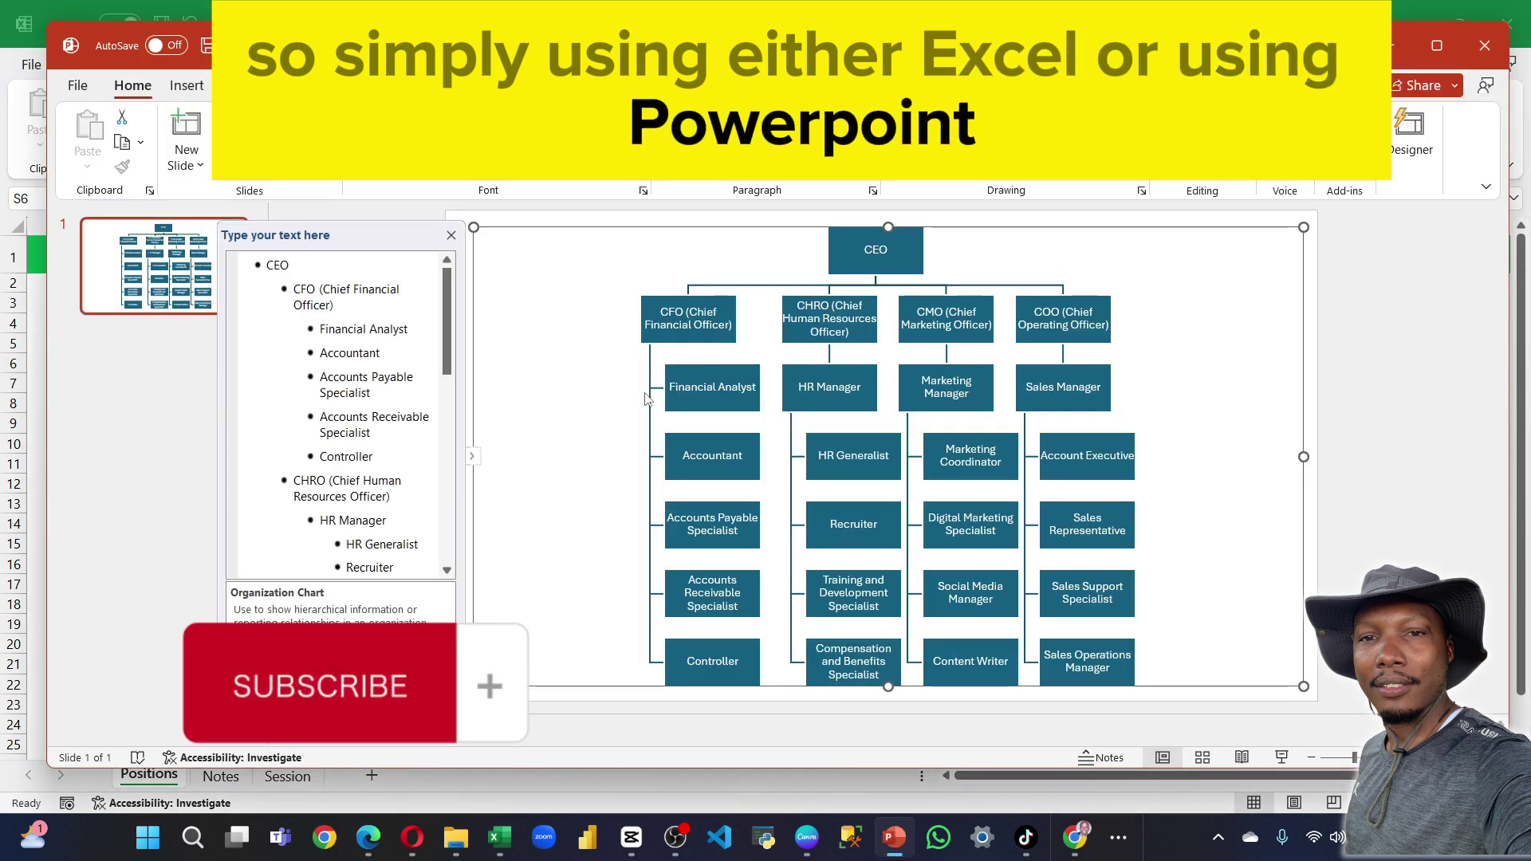
click(494, 837)
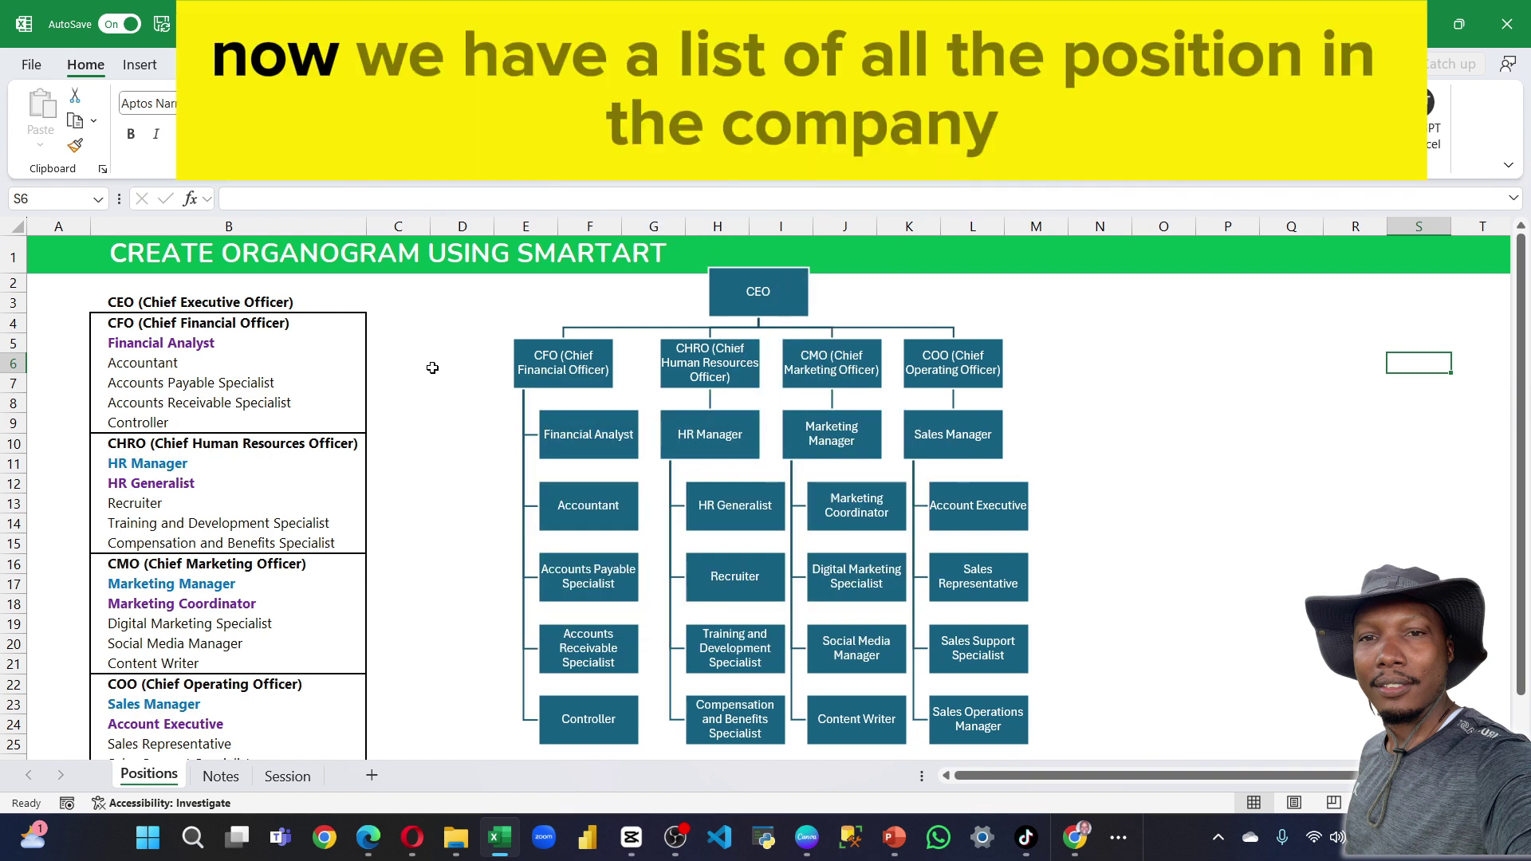
drag(239, 303, 299, 744)
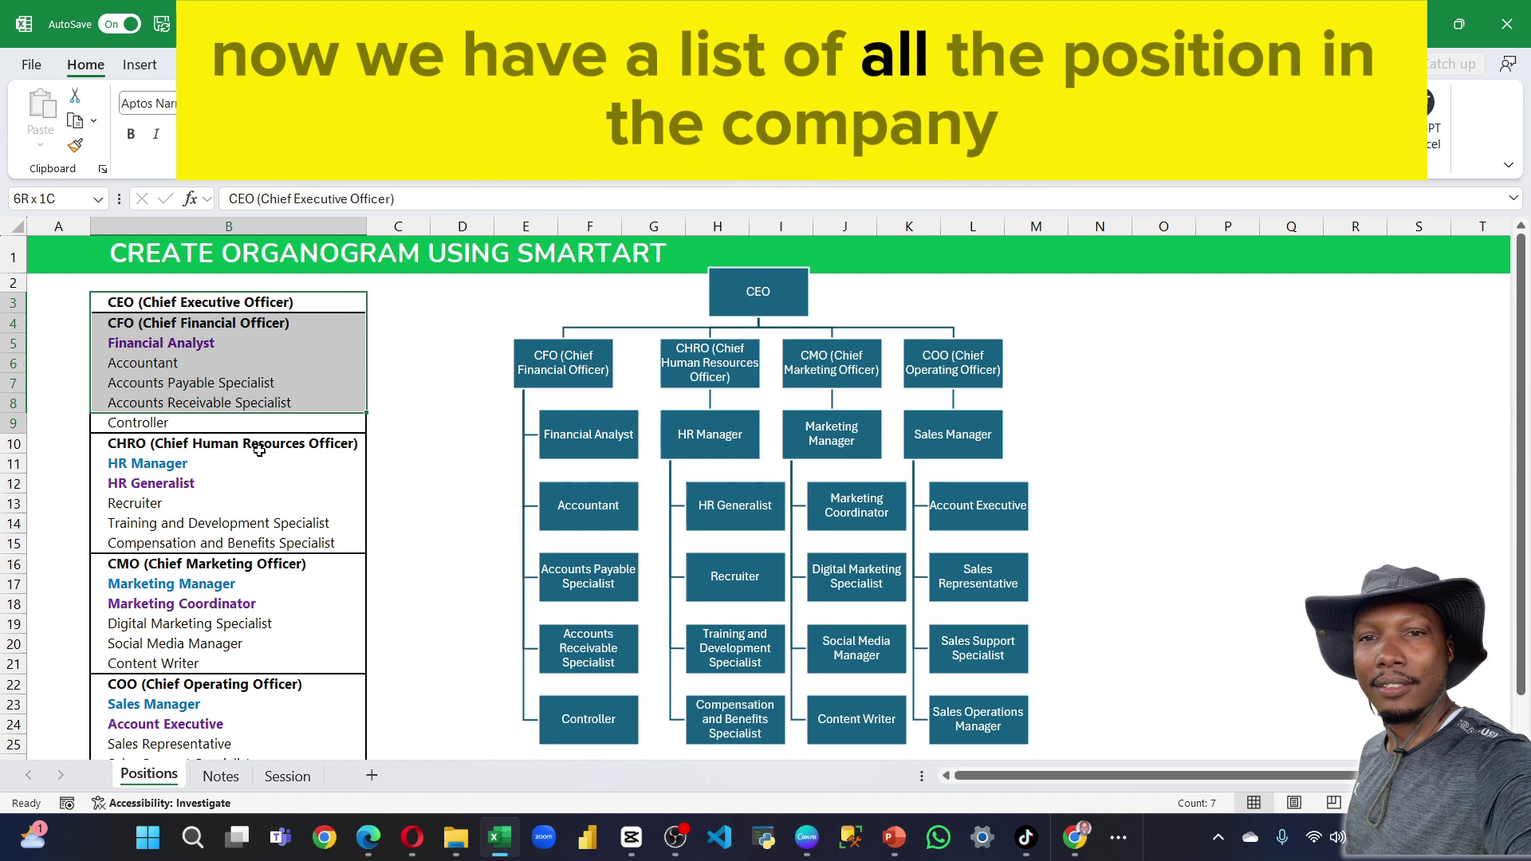
scroll(310, 605, down, 2)
scroll(308, 571, up, 2)
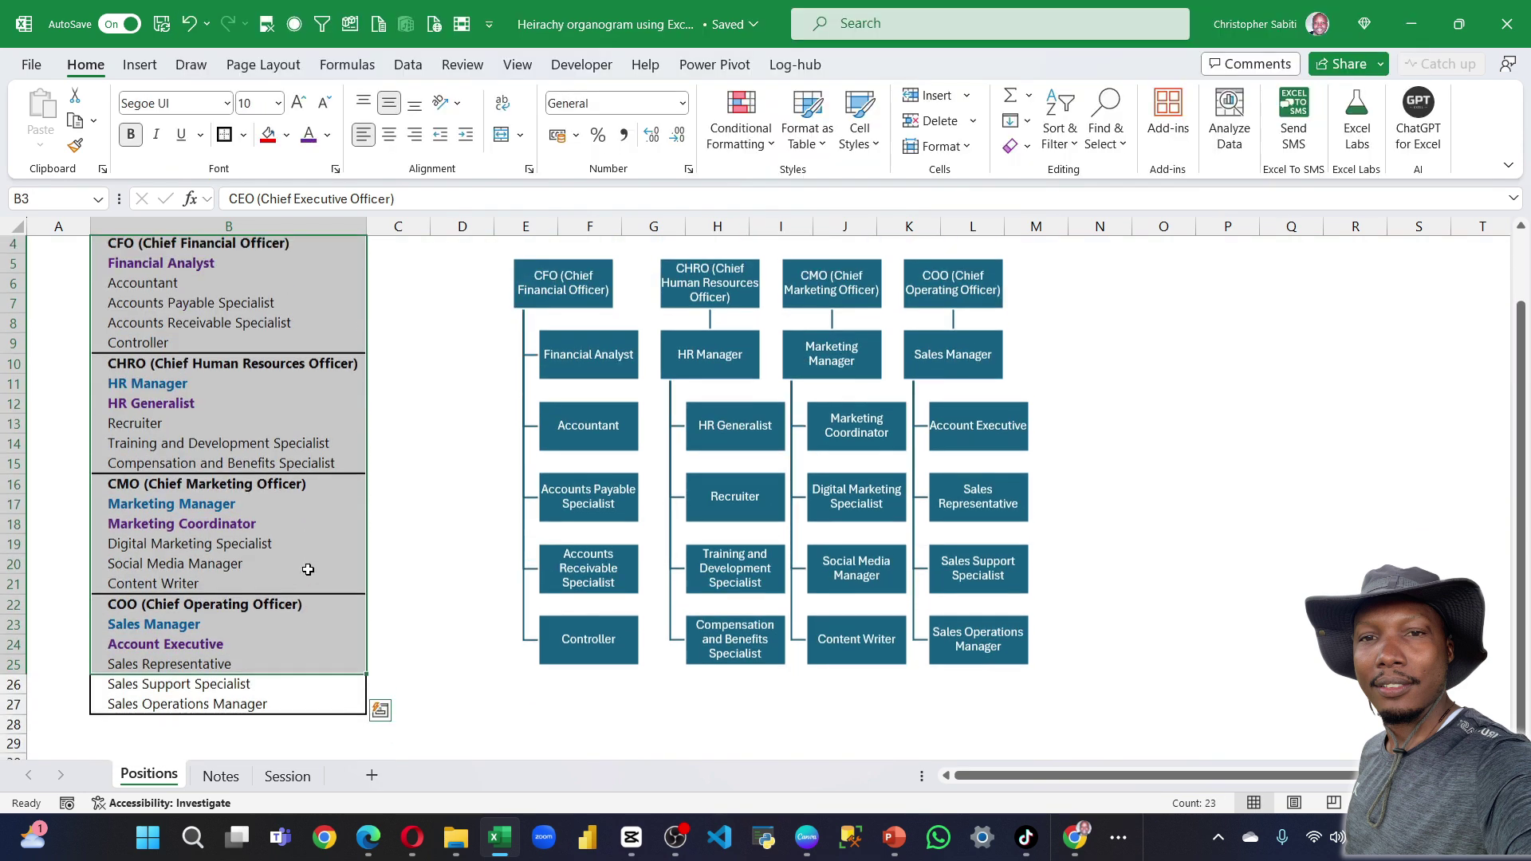
click(236, 306)
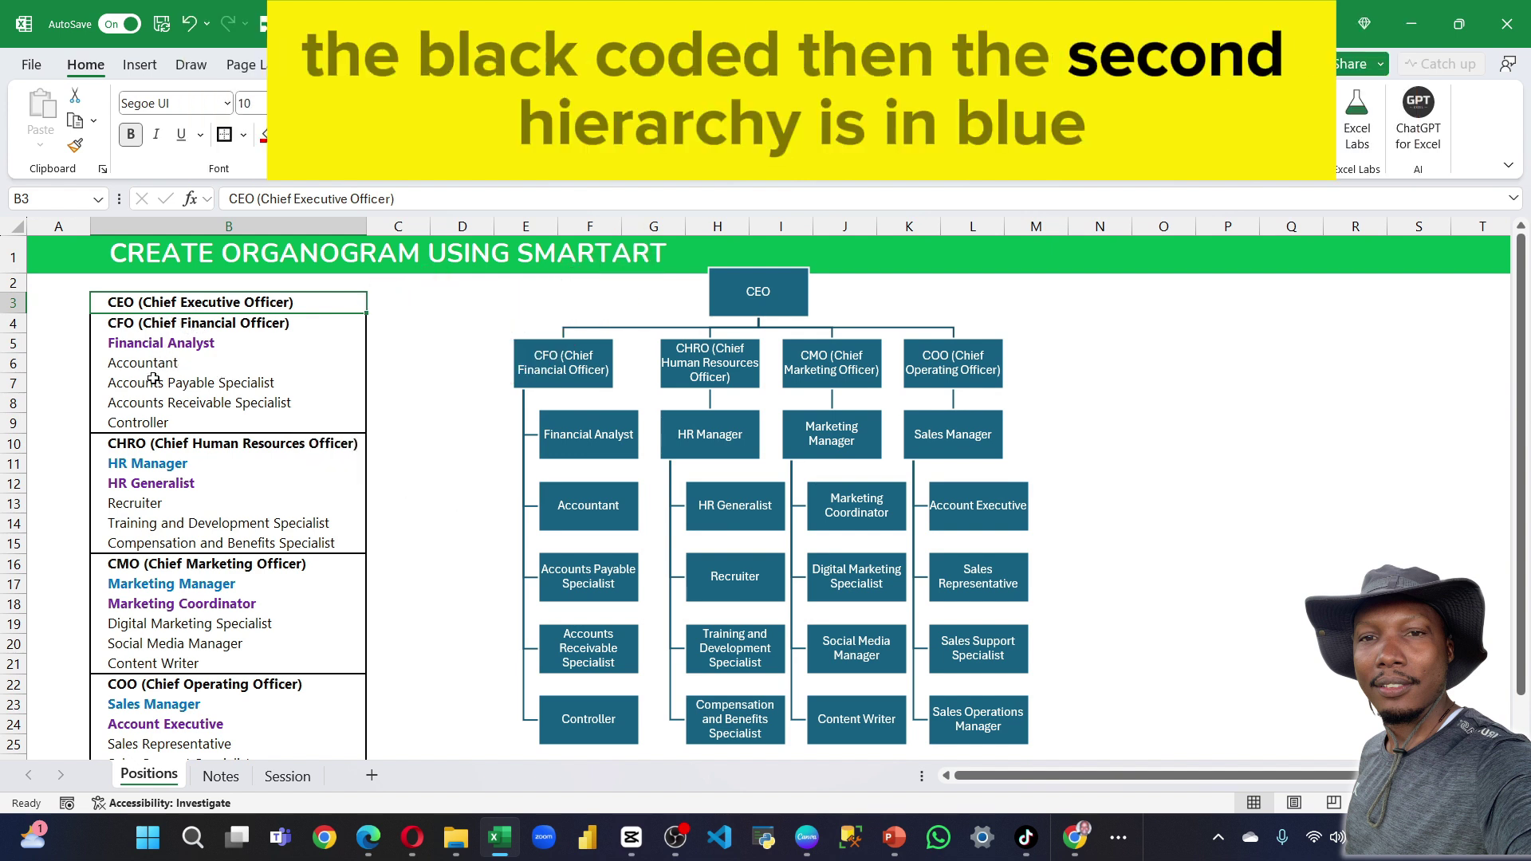
click(148, 466)
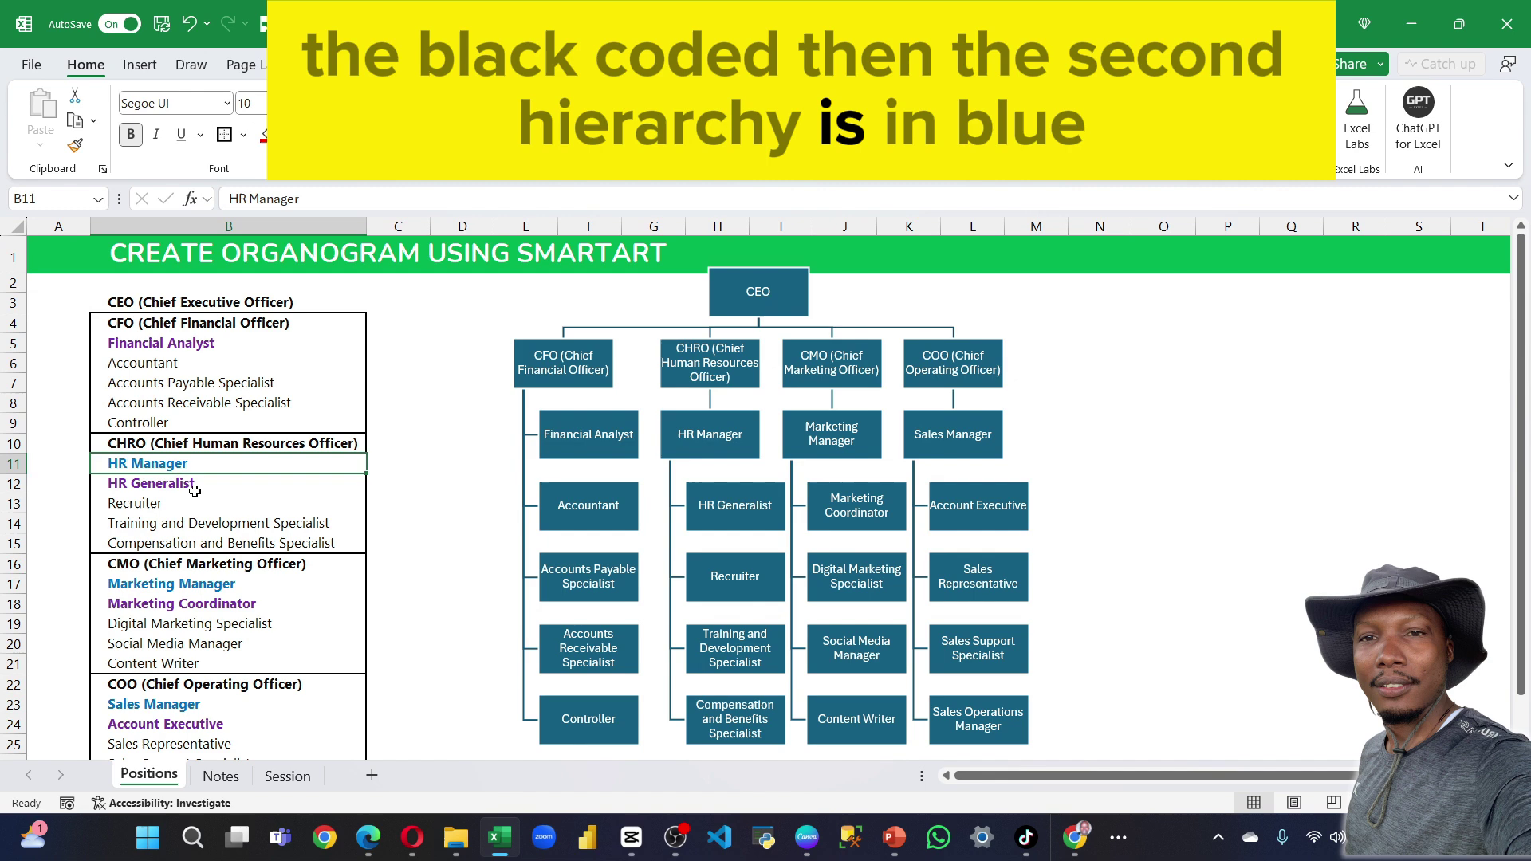
click(202, 609)
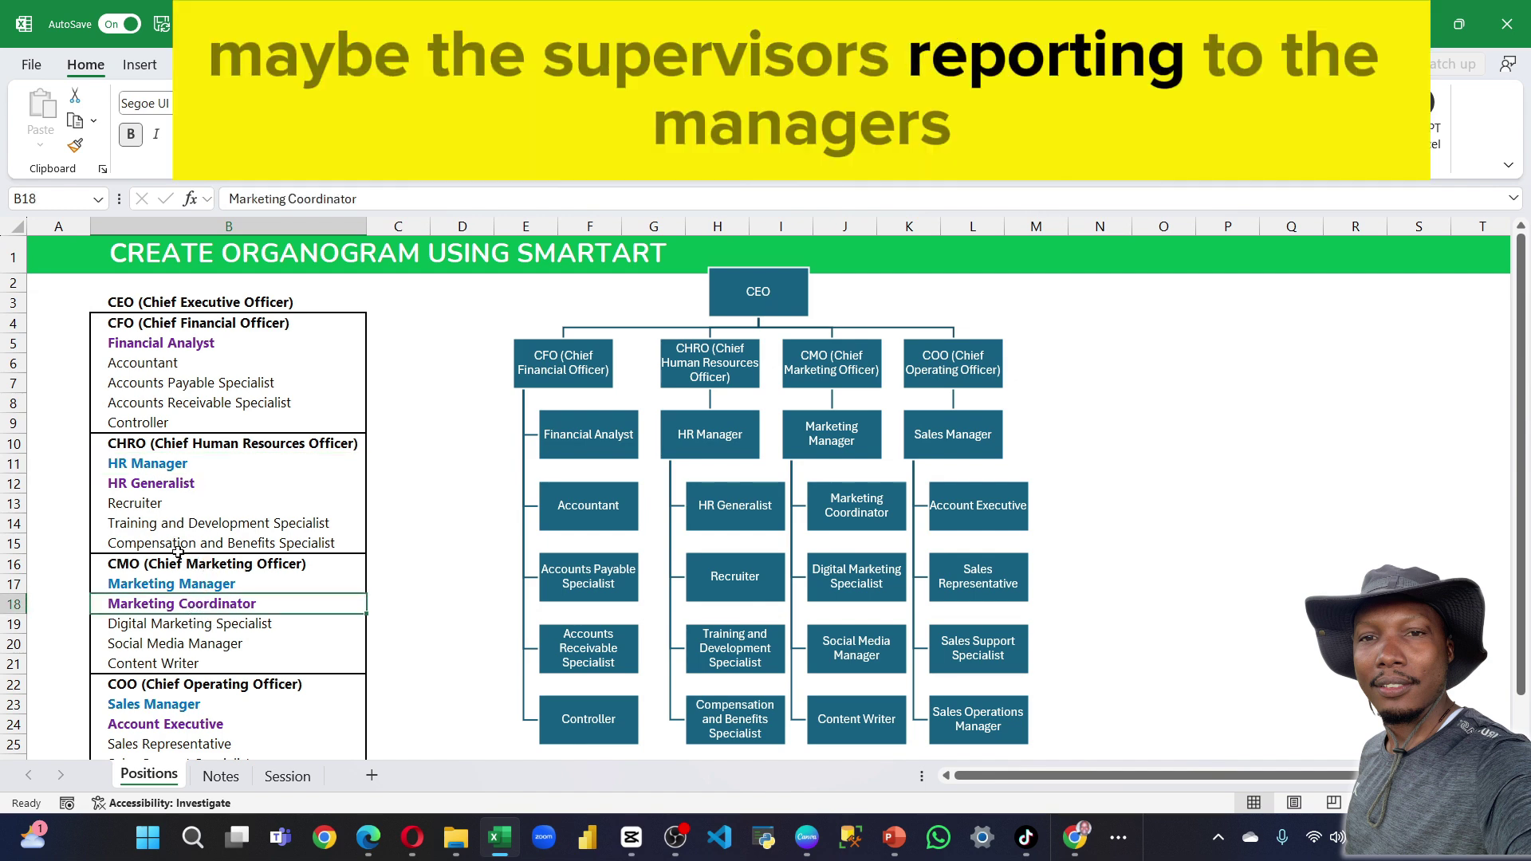
scroll(209, 558, down, 2)
scroll(252, 529, up, 2)
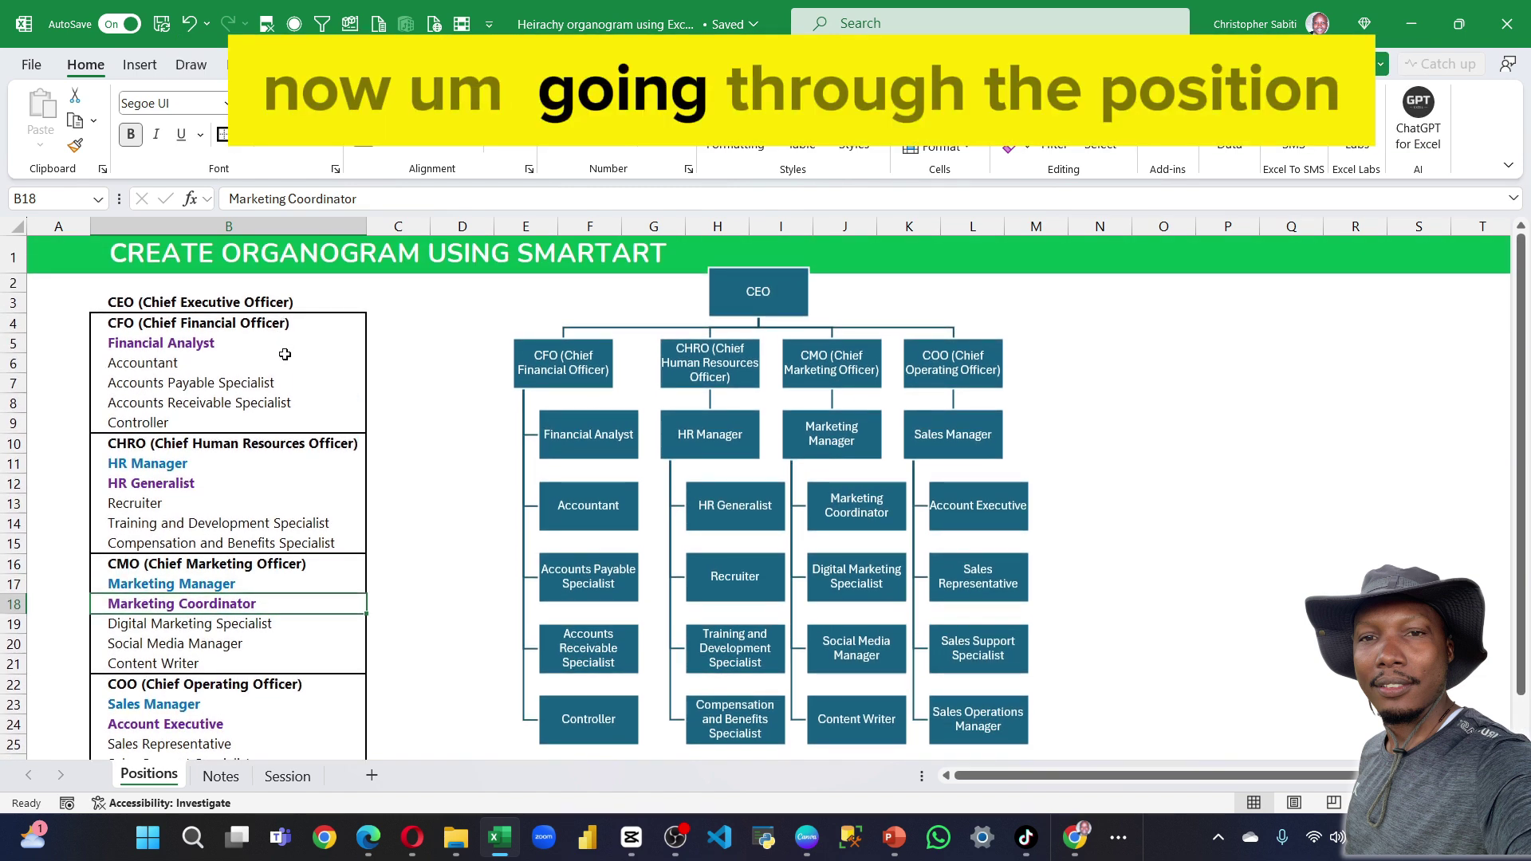
scroll(379, 488, down, 2)
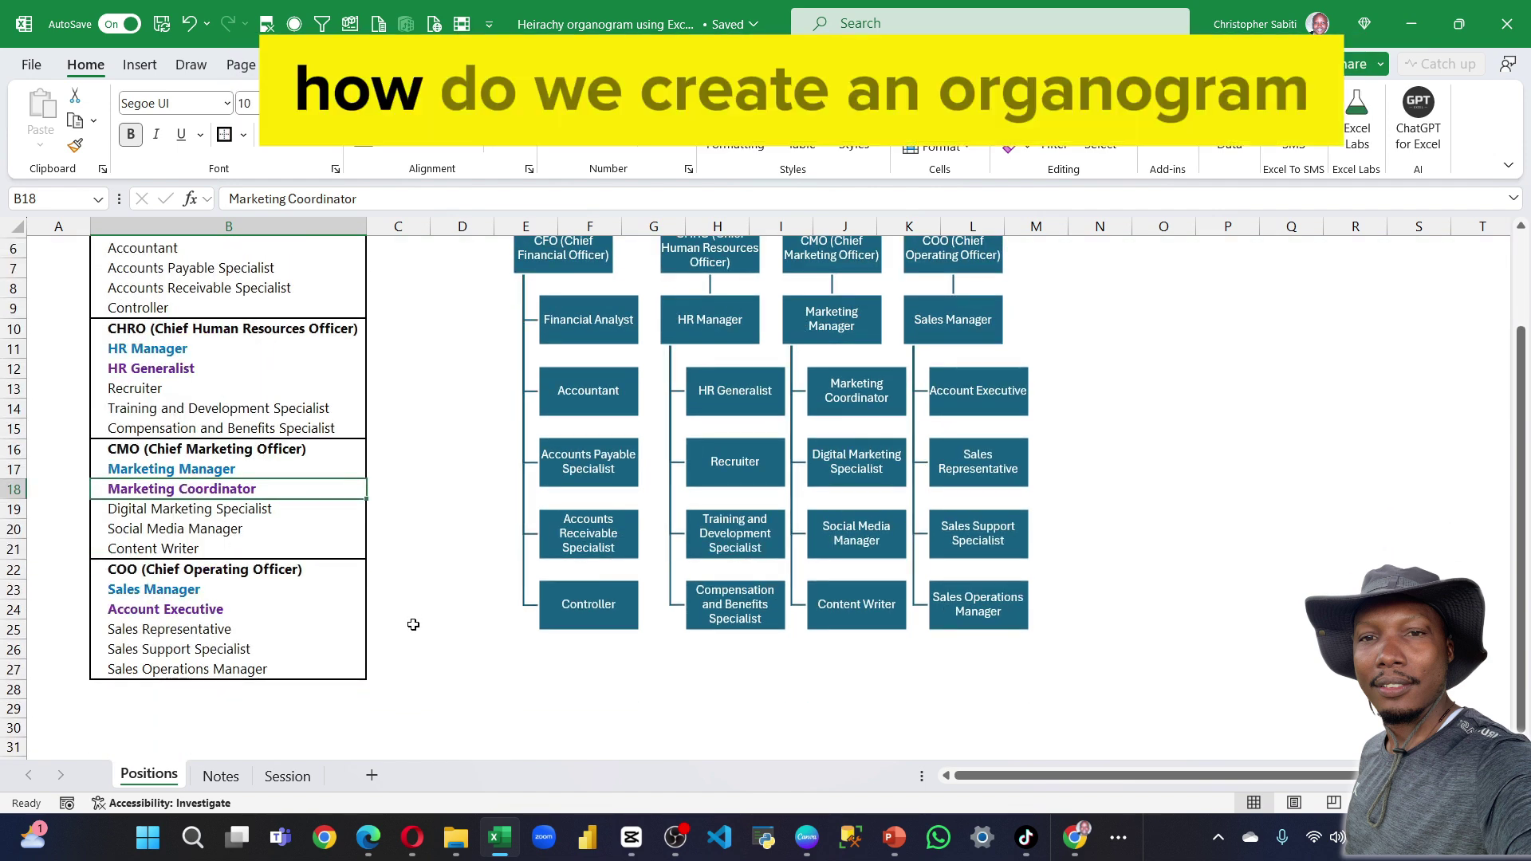
scroll(380, 527, up, 2)
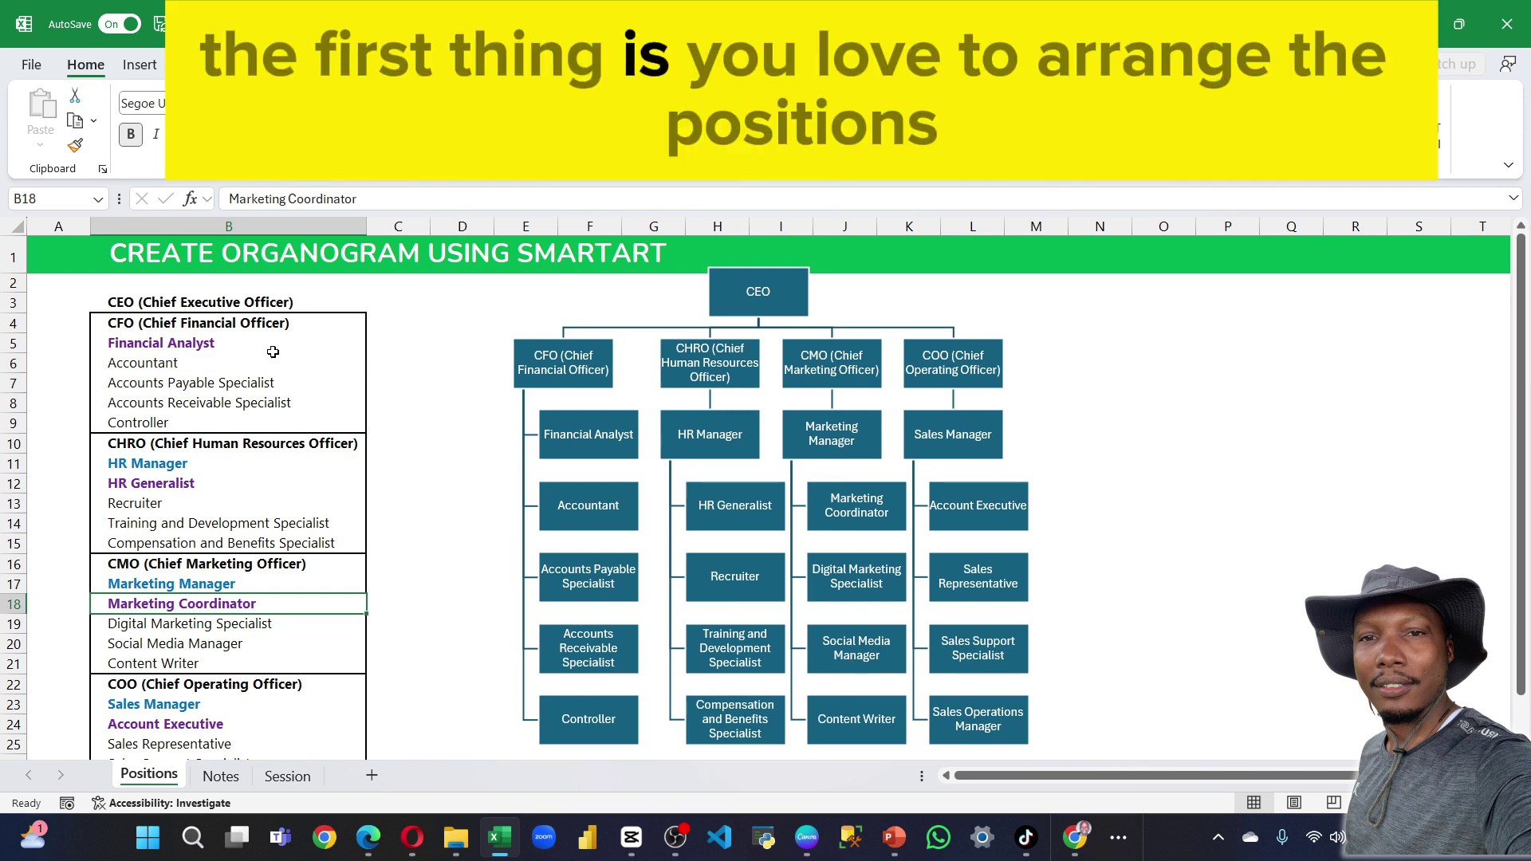
drag(215, 302, 221, 422)
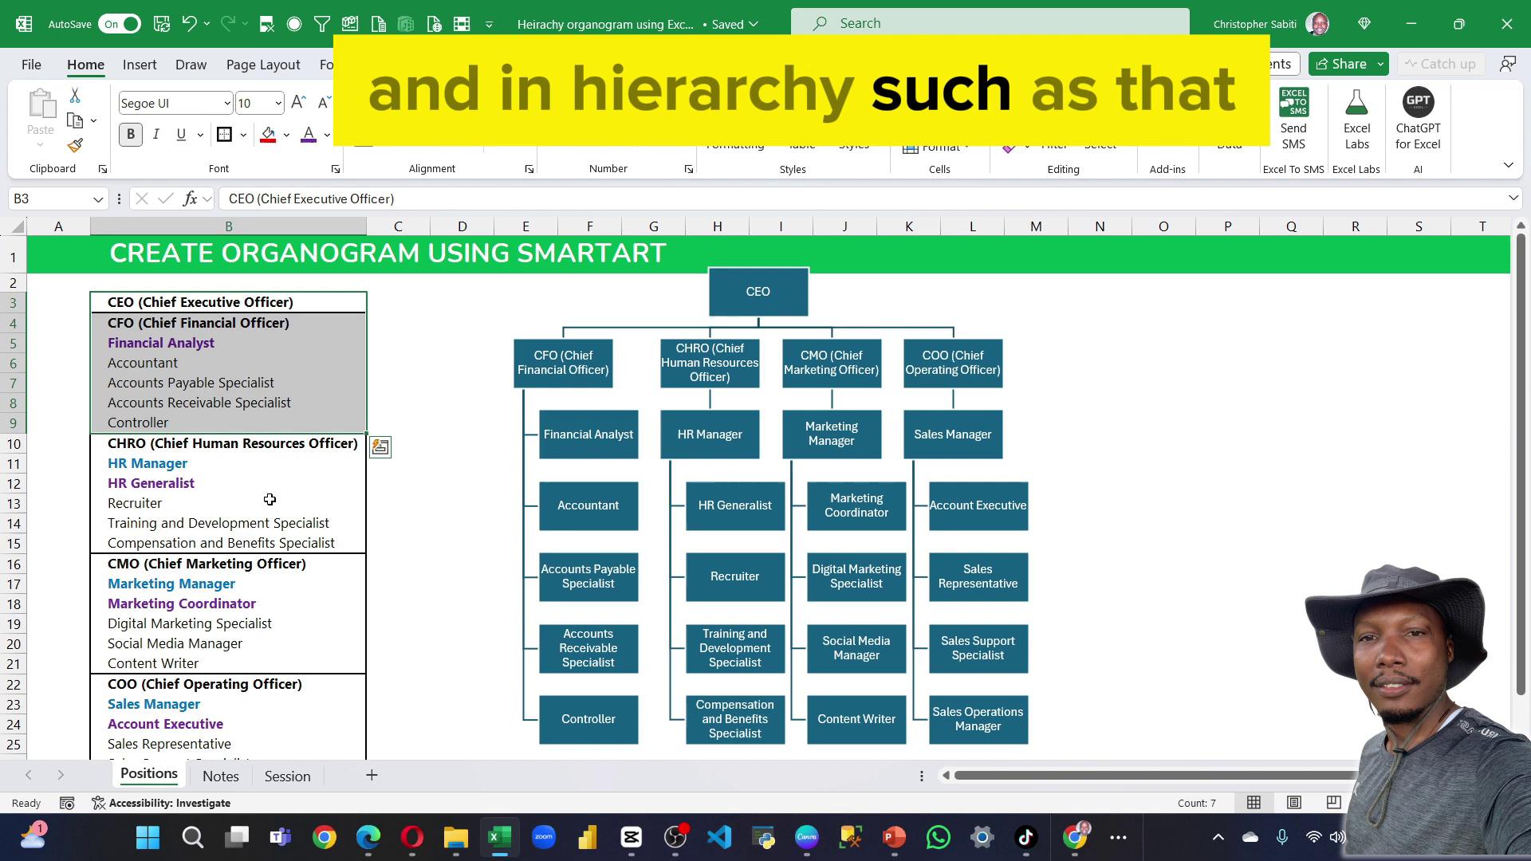
scroll(403, 468, down, 1)
scroll(474, 459, up, 1)
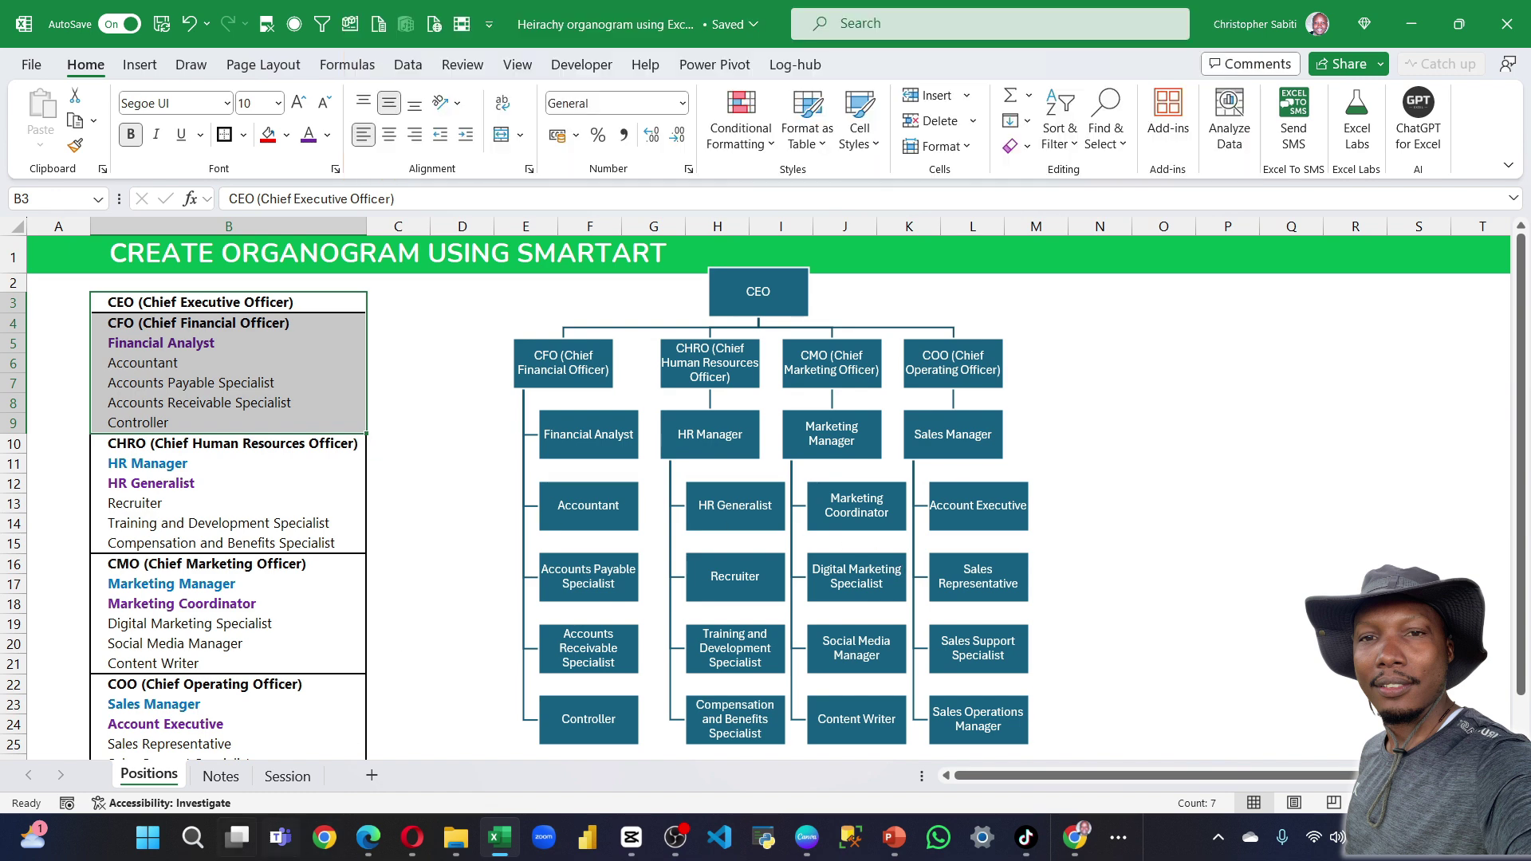
Read through the Notes sheet's steps for building a SmartArt organogram.
click(223, 778)
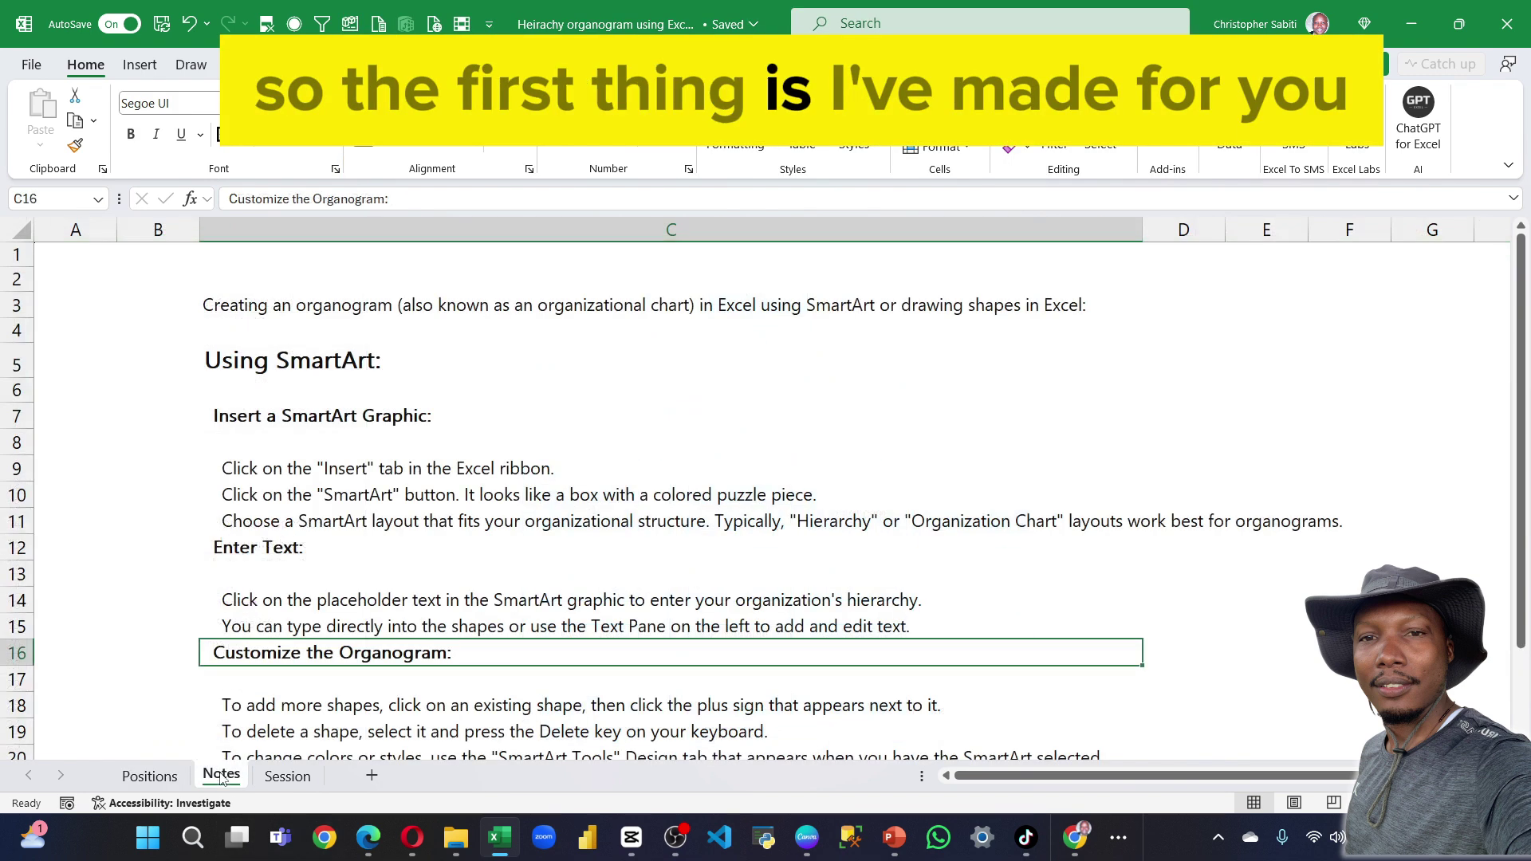
scroll(408, 540, down, 2)
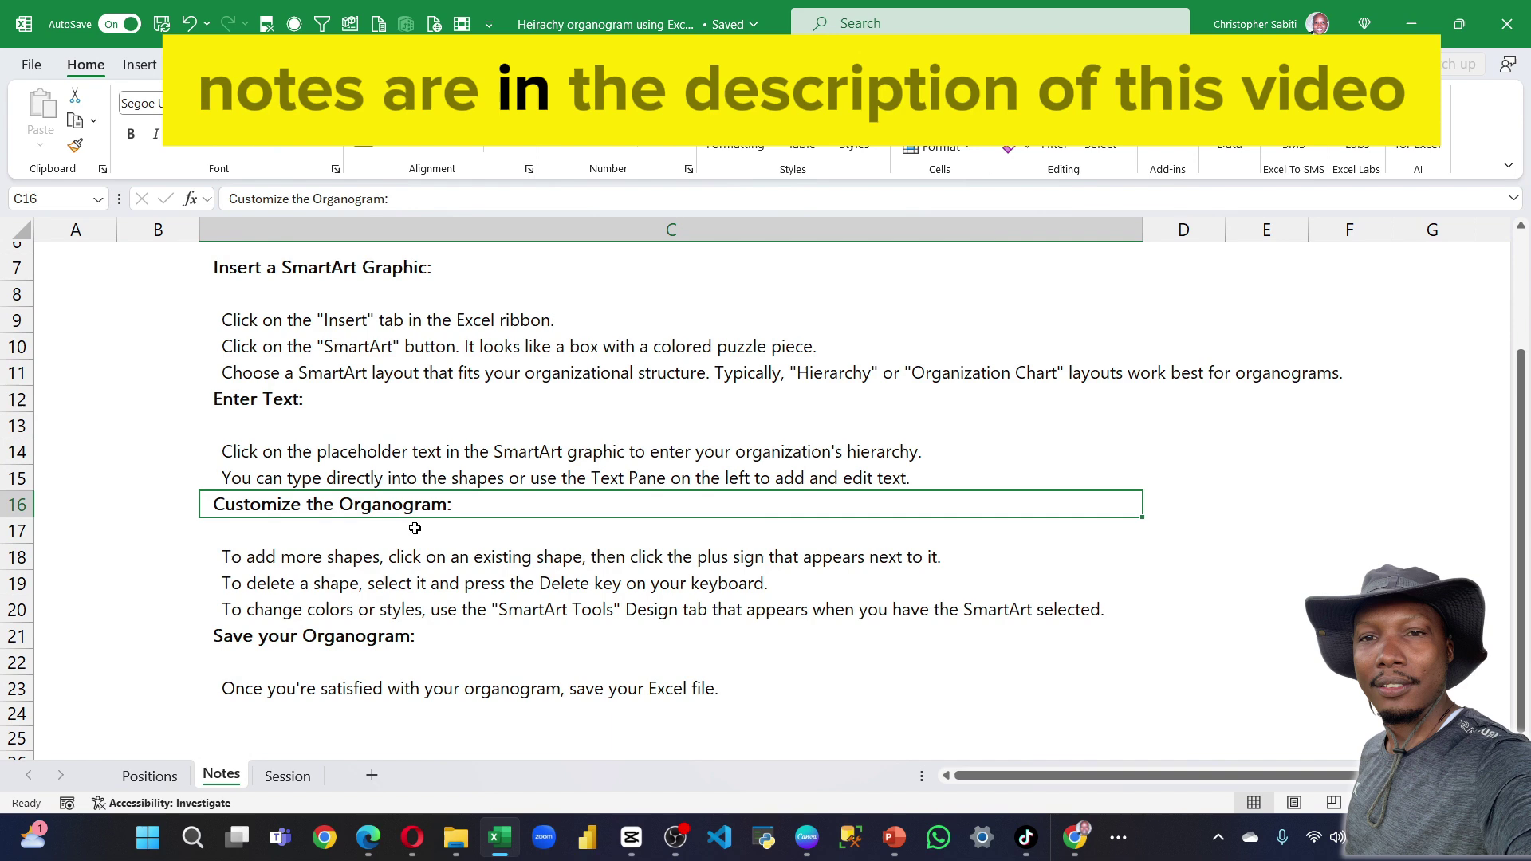
scroll(478, 513, up, 1)
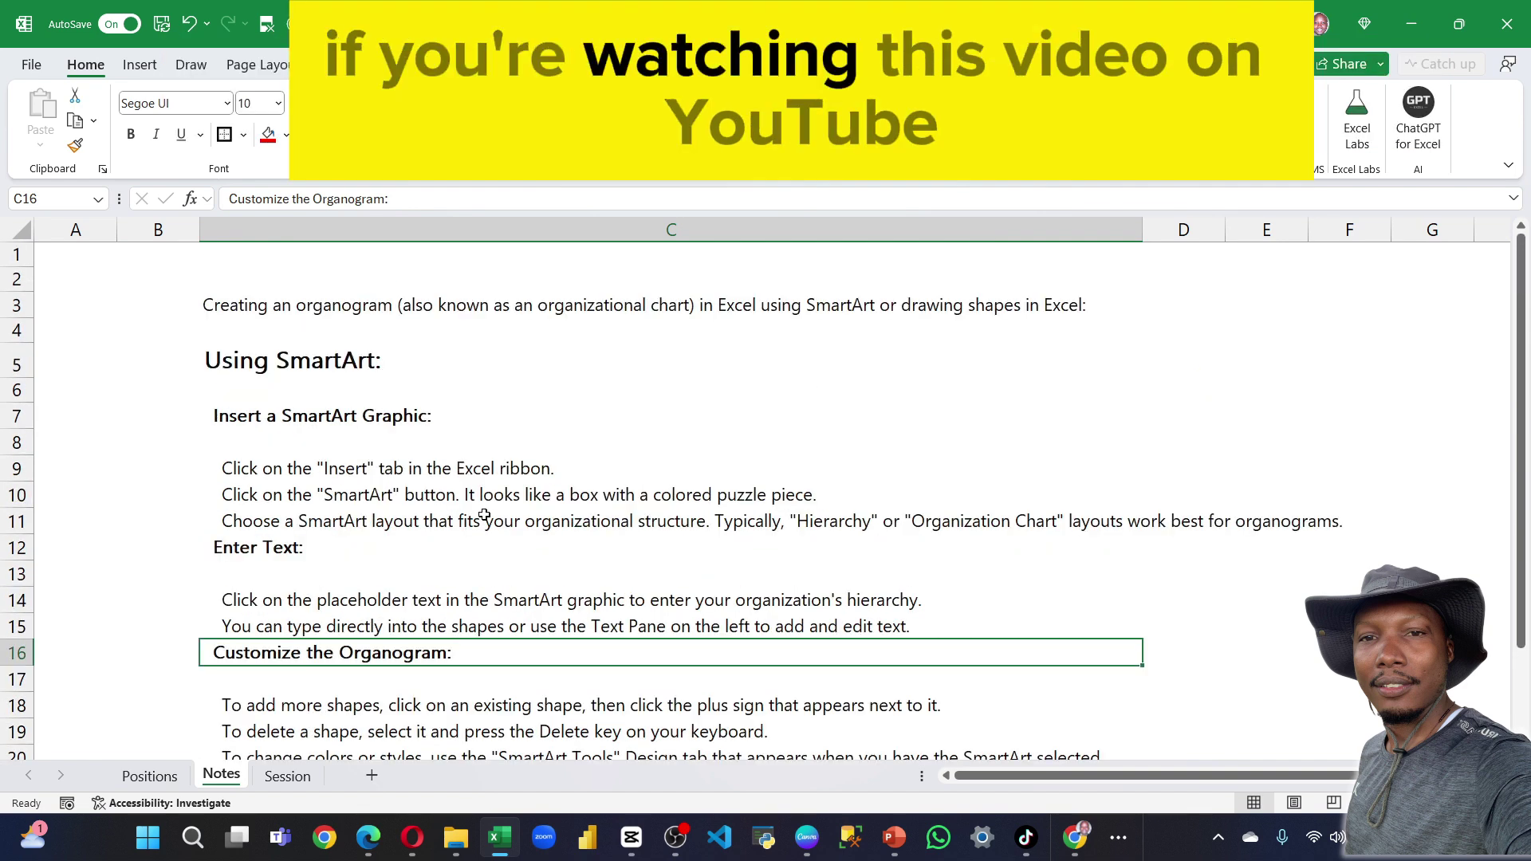
scroll(484, 514, down, 1)
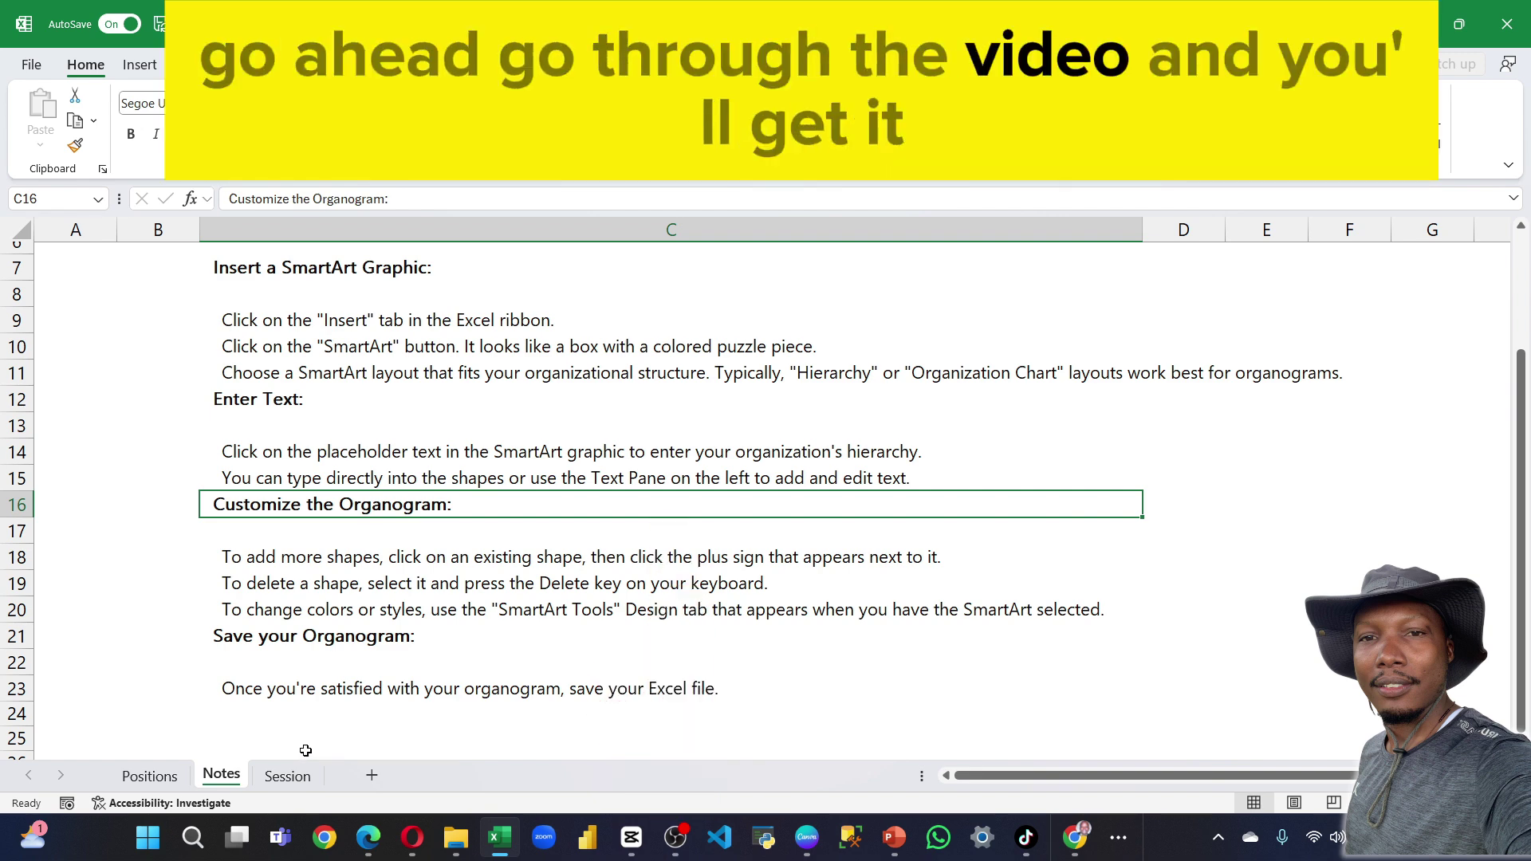
Copy the colour-coded position list B3:B27 from the Positions sheet.
click(287, 776)
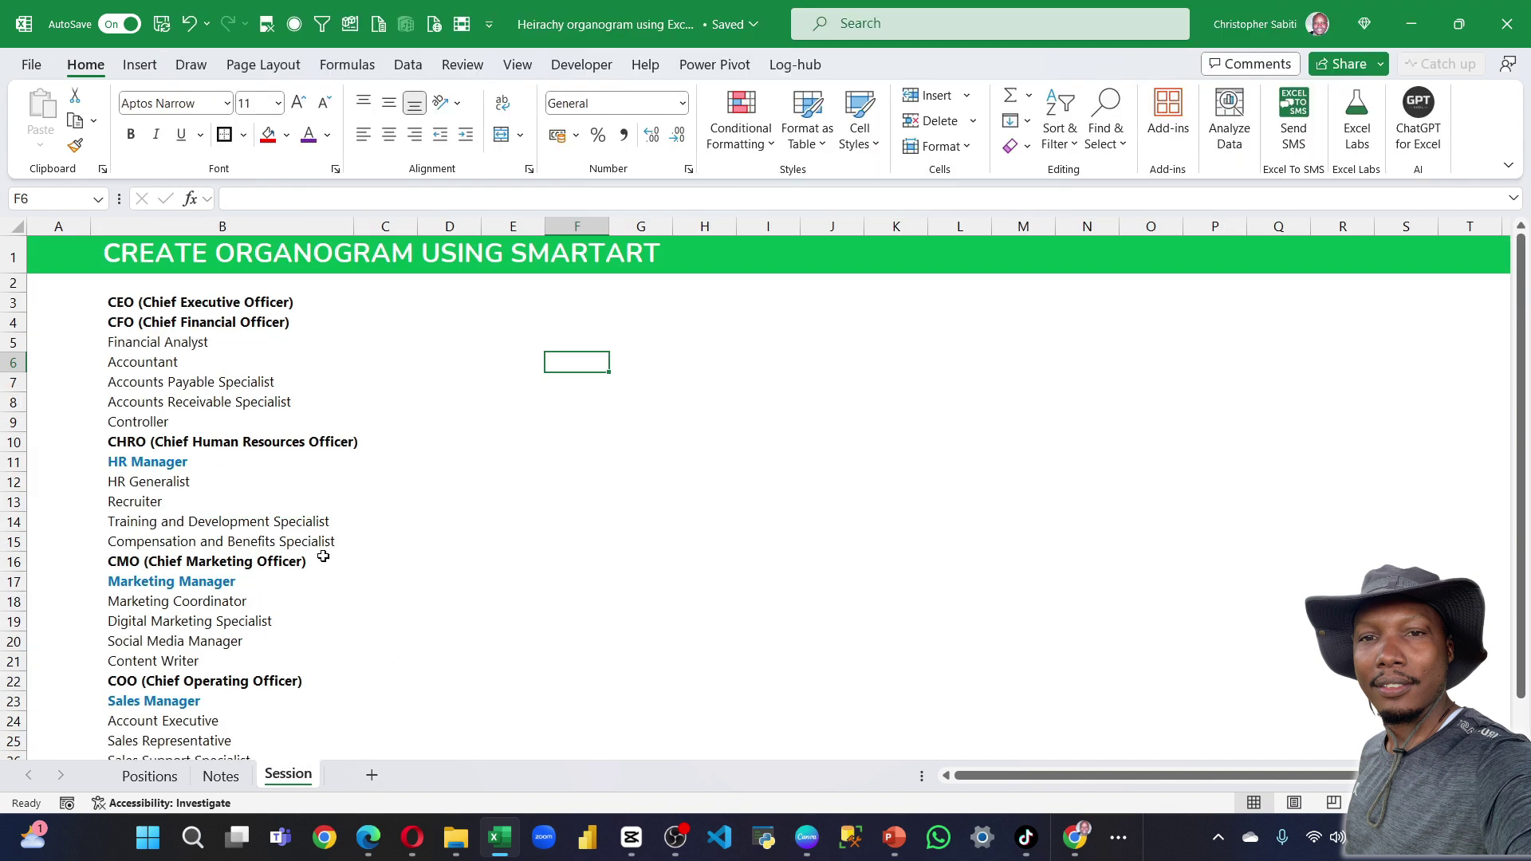
scroll(363, 446, down, 1)
scroll(364, 463, down, 2)
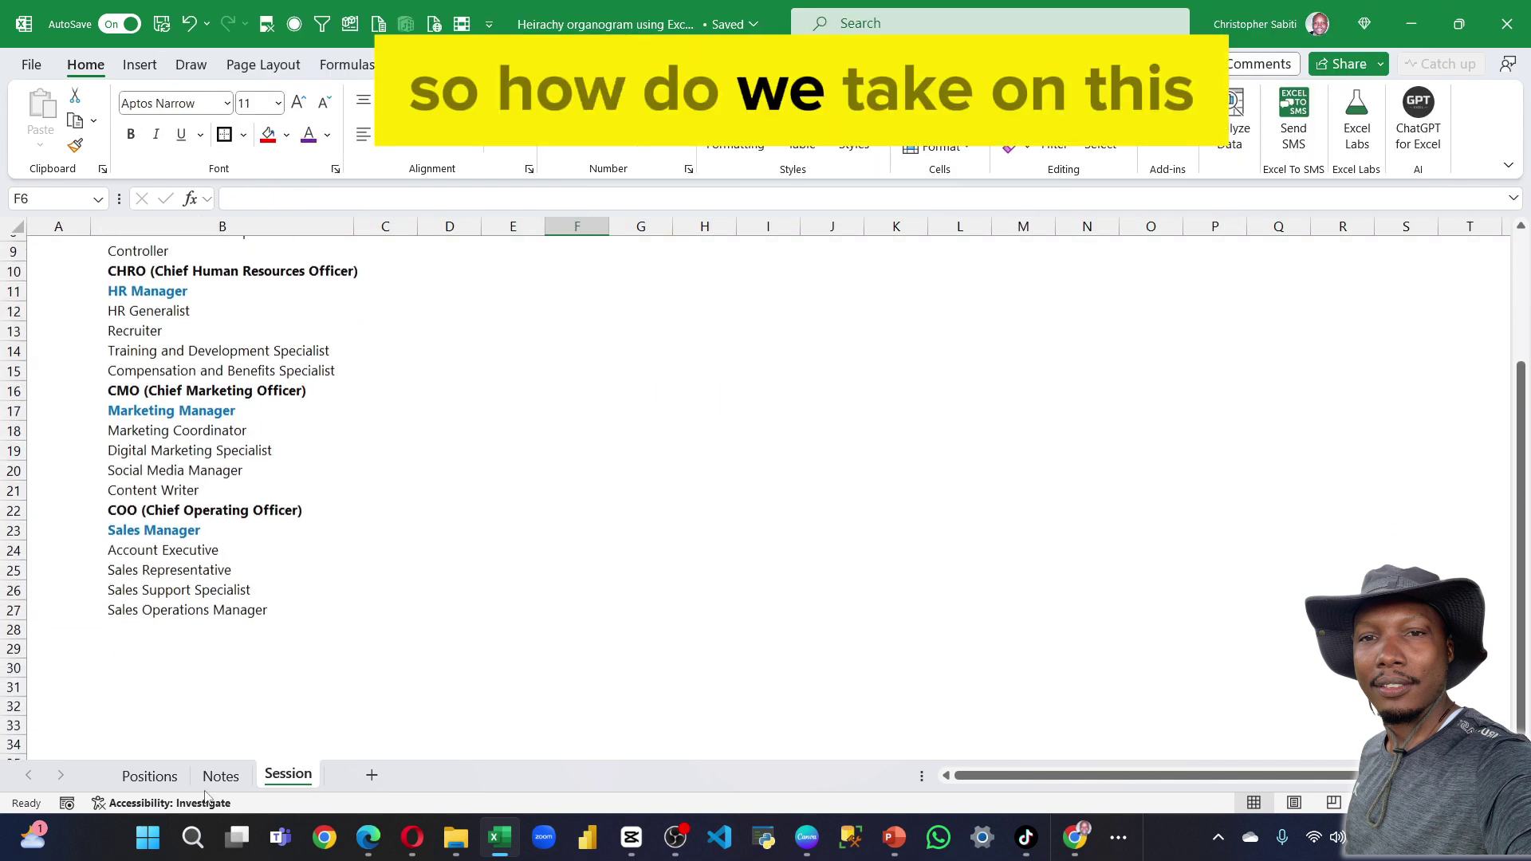
click(149, 776)
mouse_move(199, 265)
mouse_down()
mouse_move(200, 737)
mouse_move(236, 729)
mouse_up()
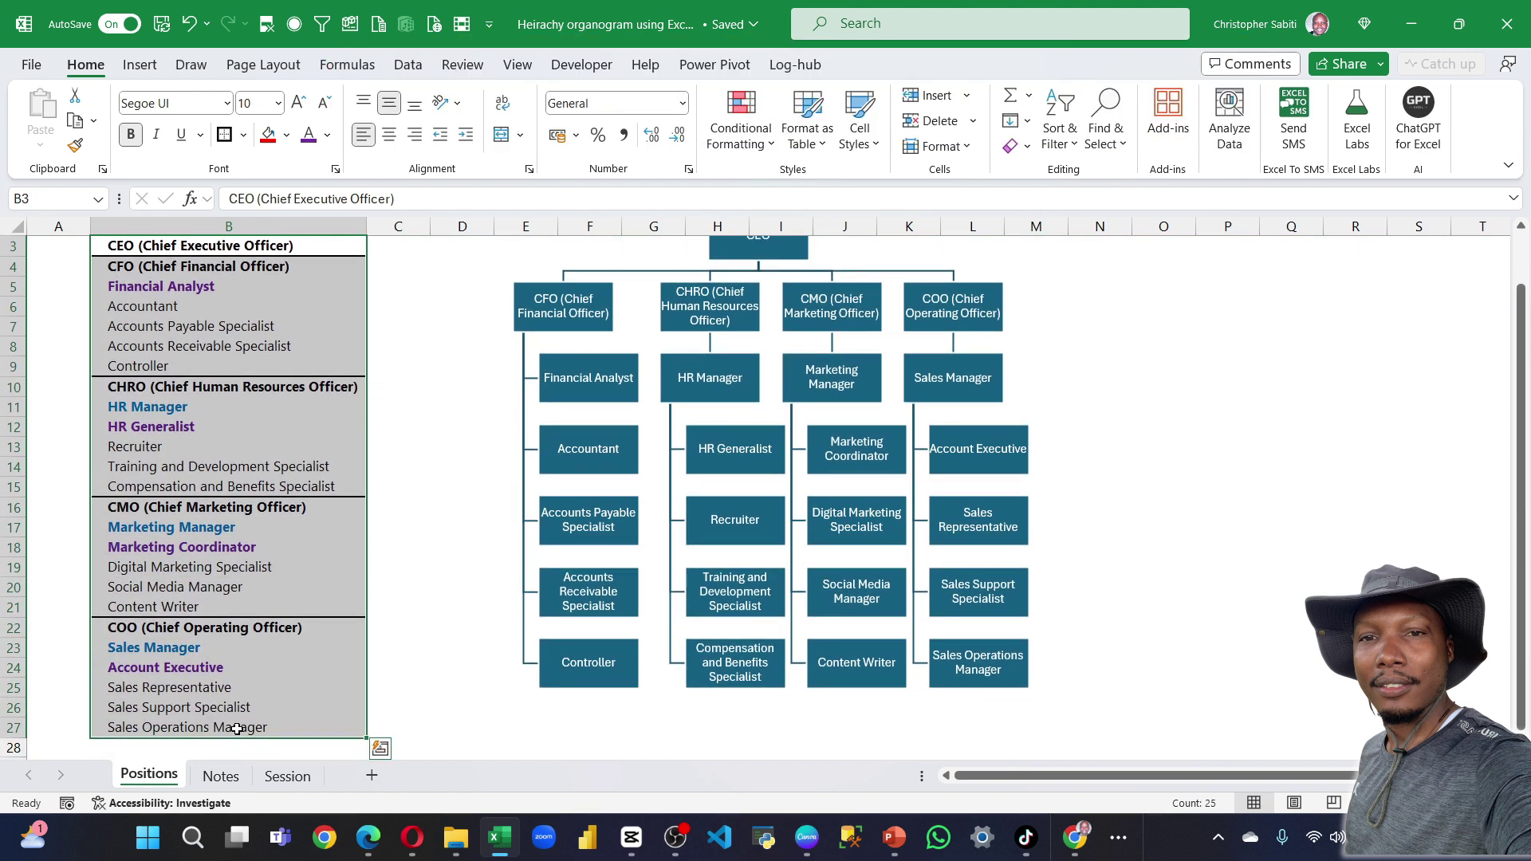
key(ctrl+c)
Paste the list into the Session sheet at B3, then copy the pasted list again.
click(288, 776)
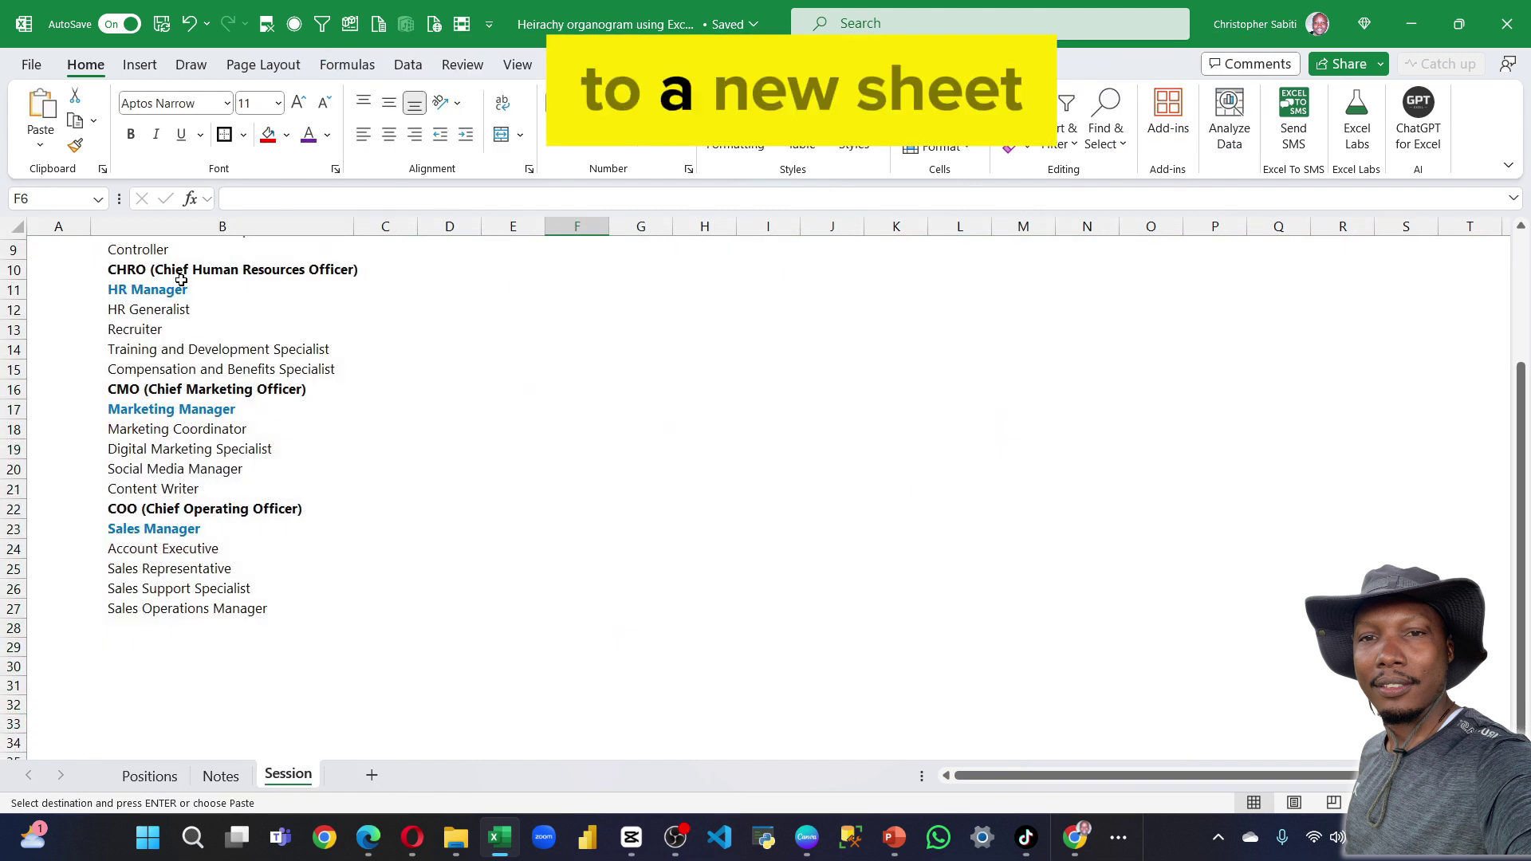
scroll(181, 280, up, 3)
click(170, 310)
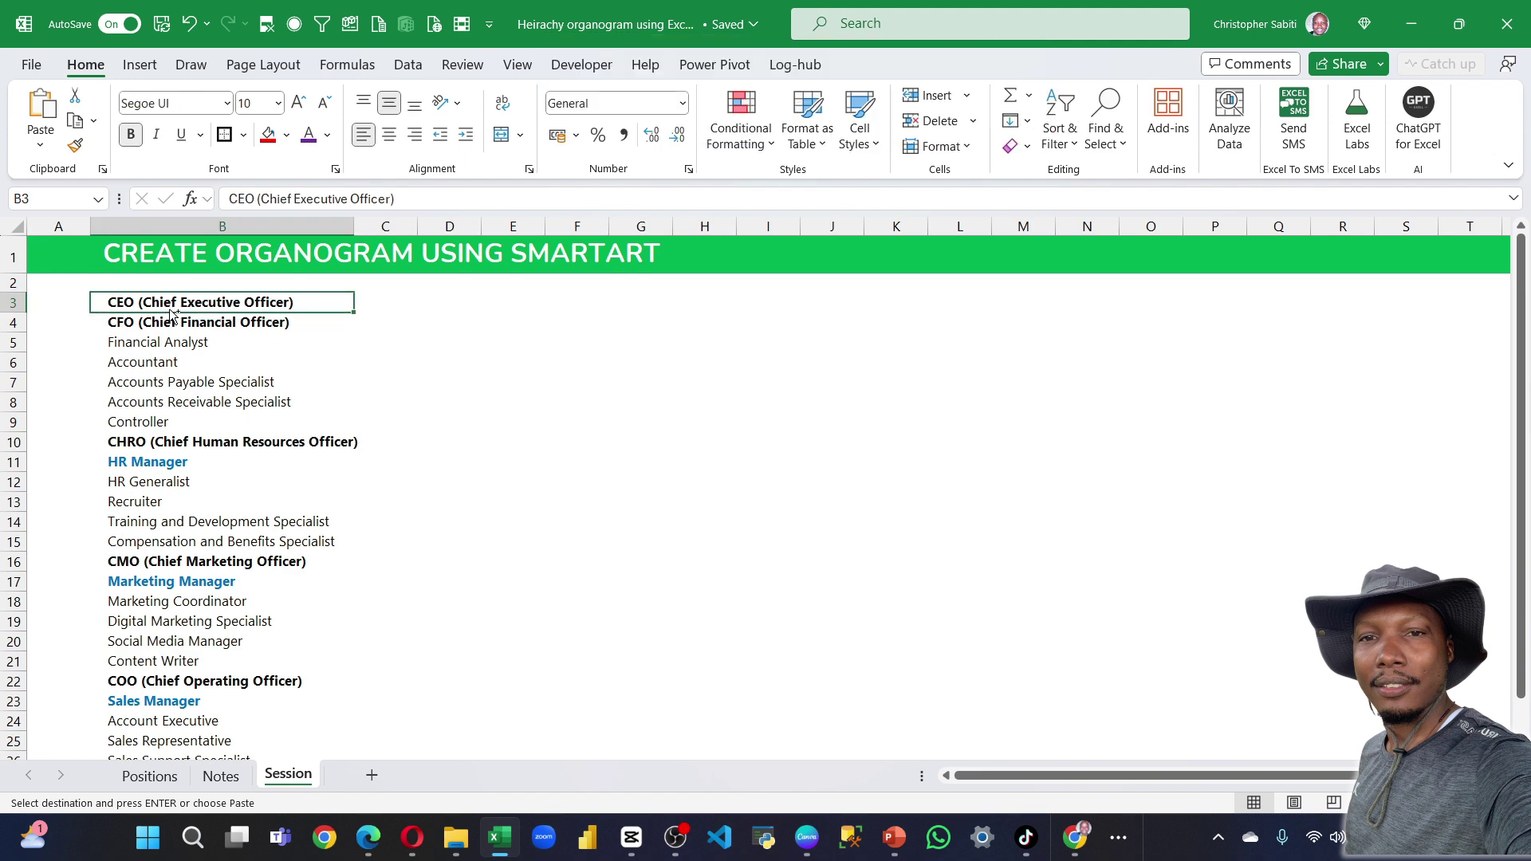
key(ctrl+v)
scroll(359, 398, down, 3)
scroll(332, 406, up, 3)
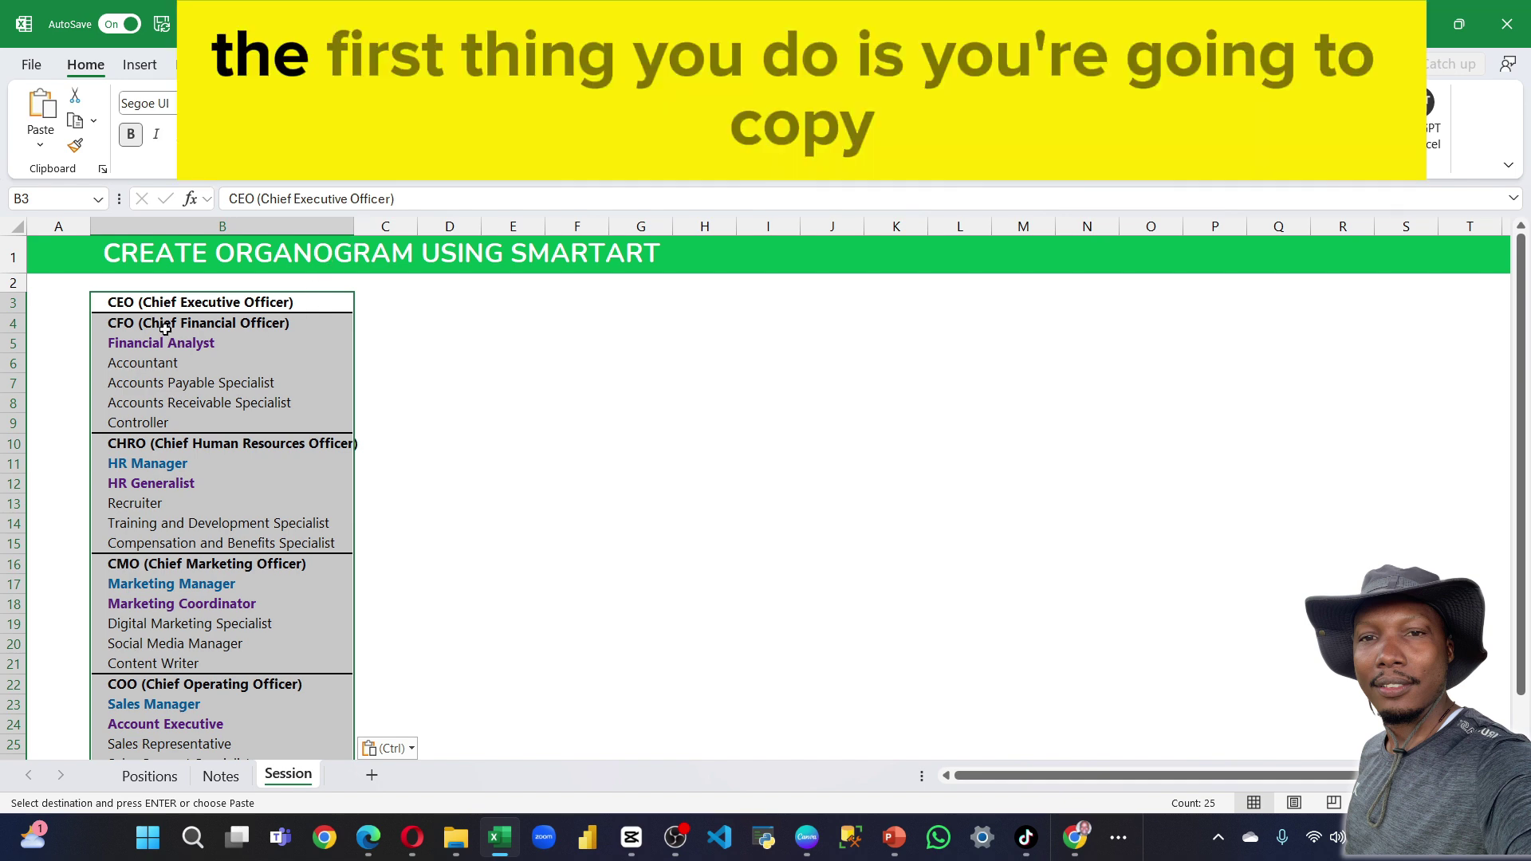
drag(157, 302, 225, 735)
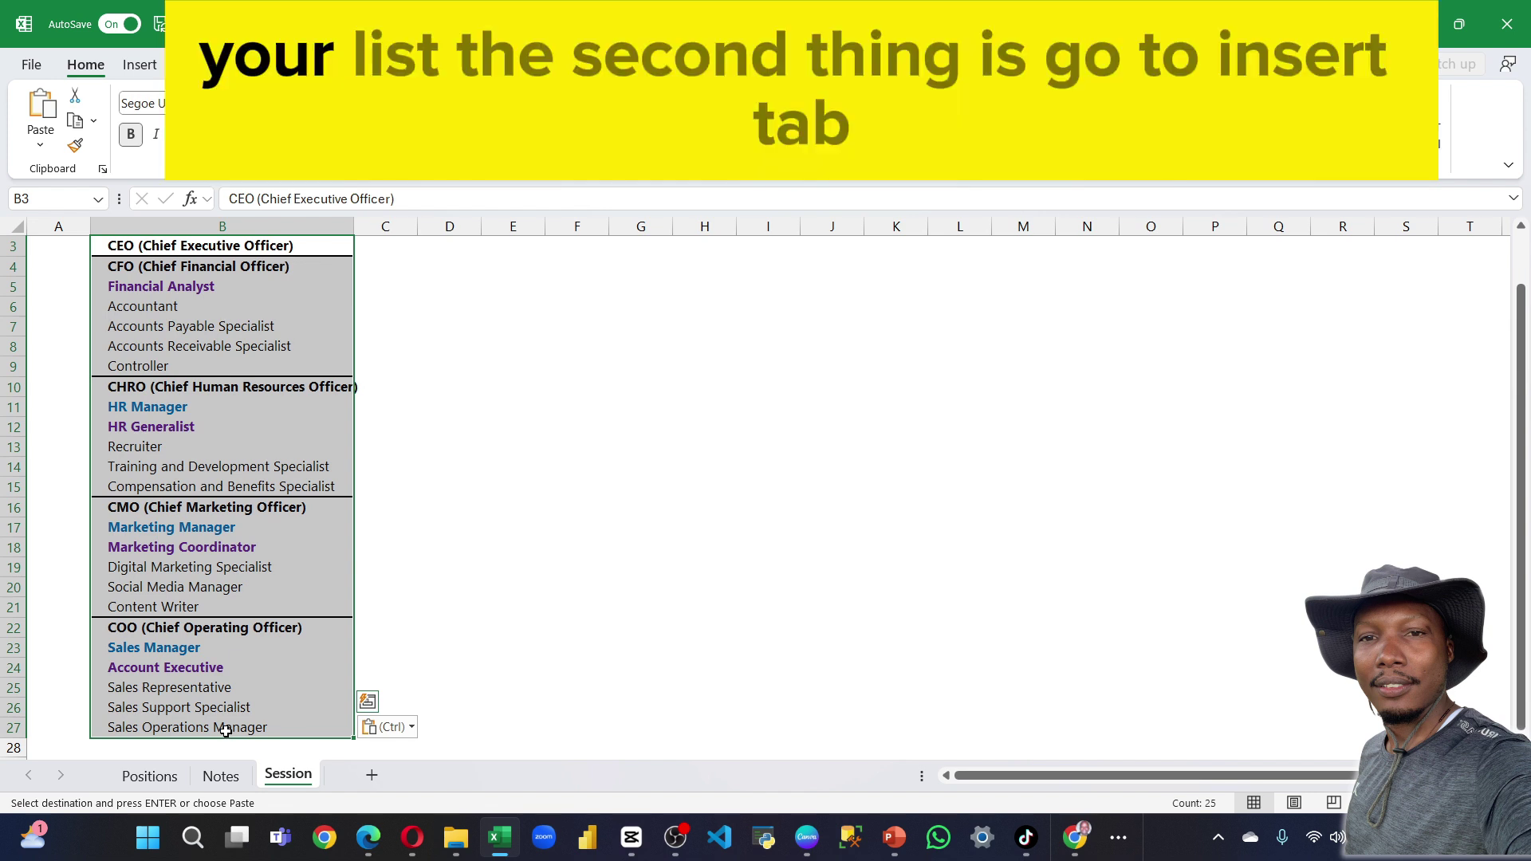
key(ctrl+c)
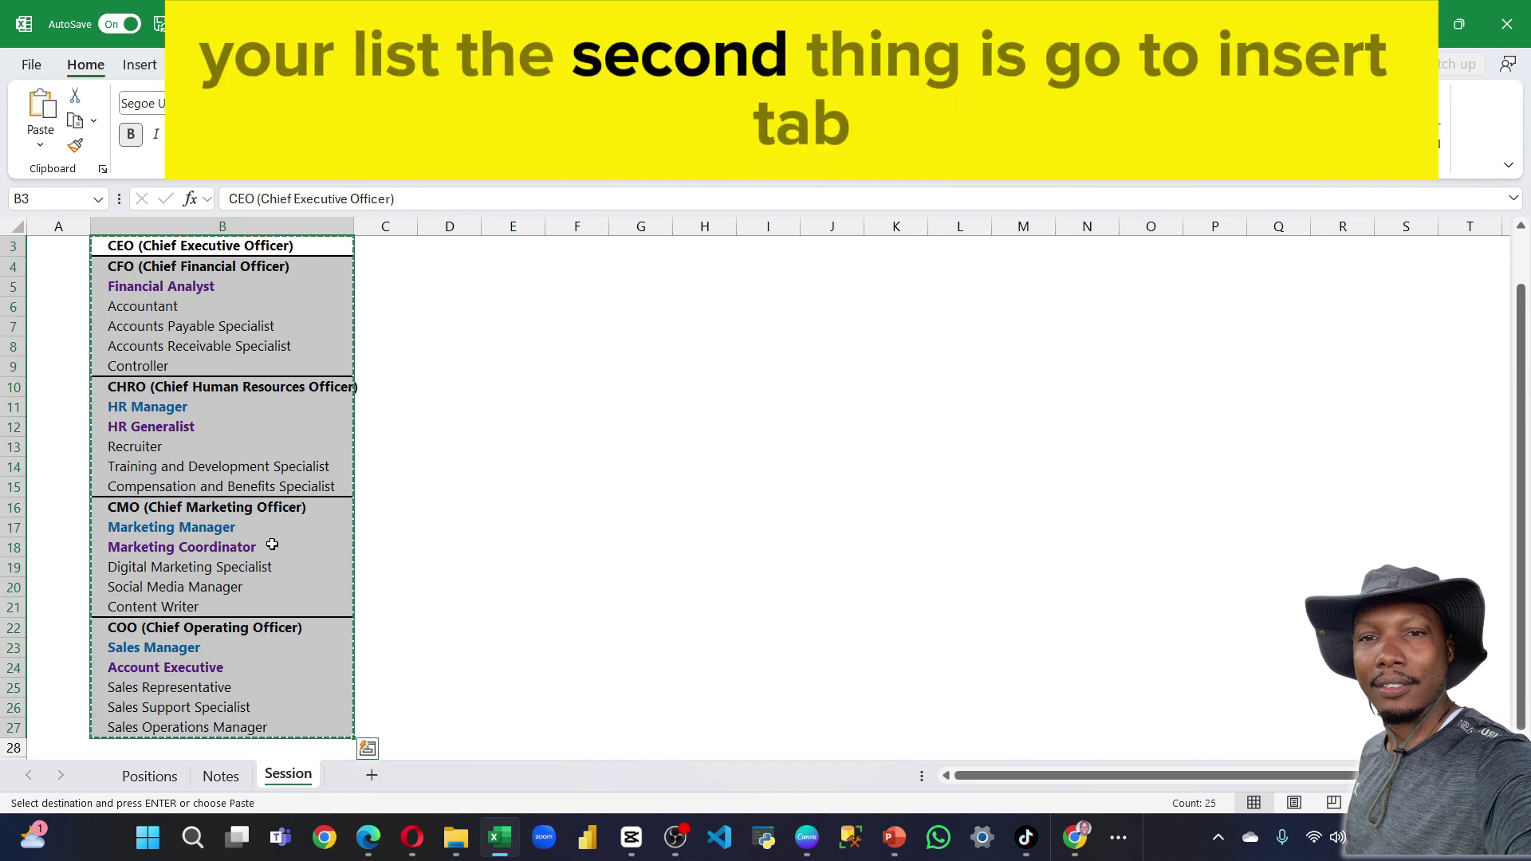
Insert a SmartArt Hierarchy > Organization Chart beside the Session sheet's list.
click(140, 67)
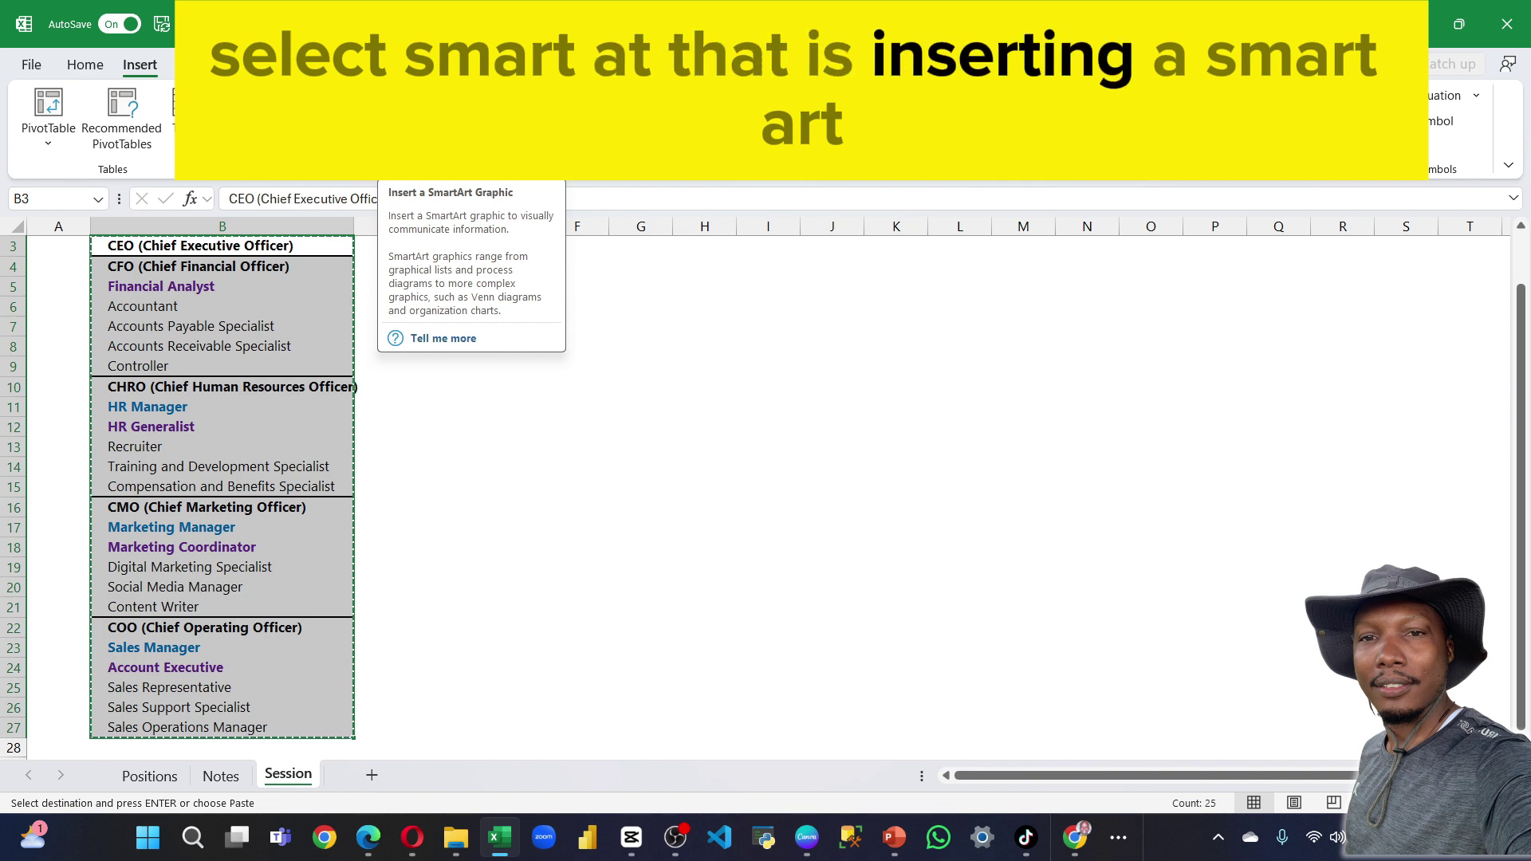
click(432, 96)
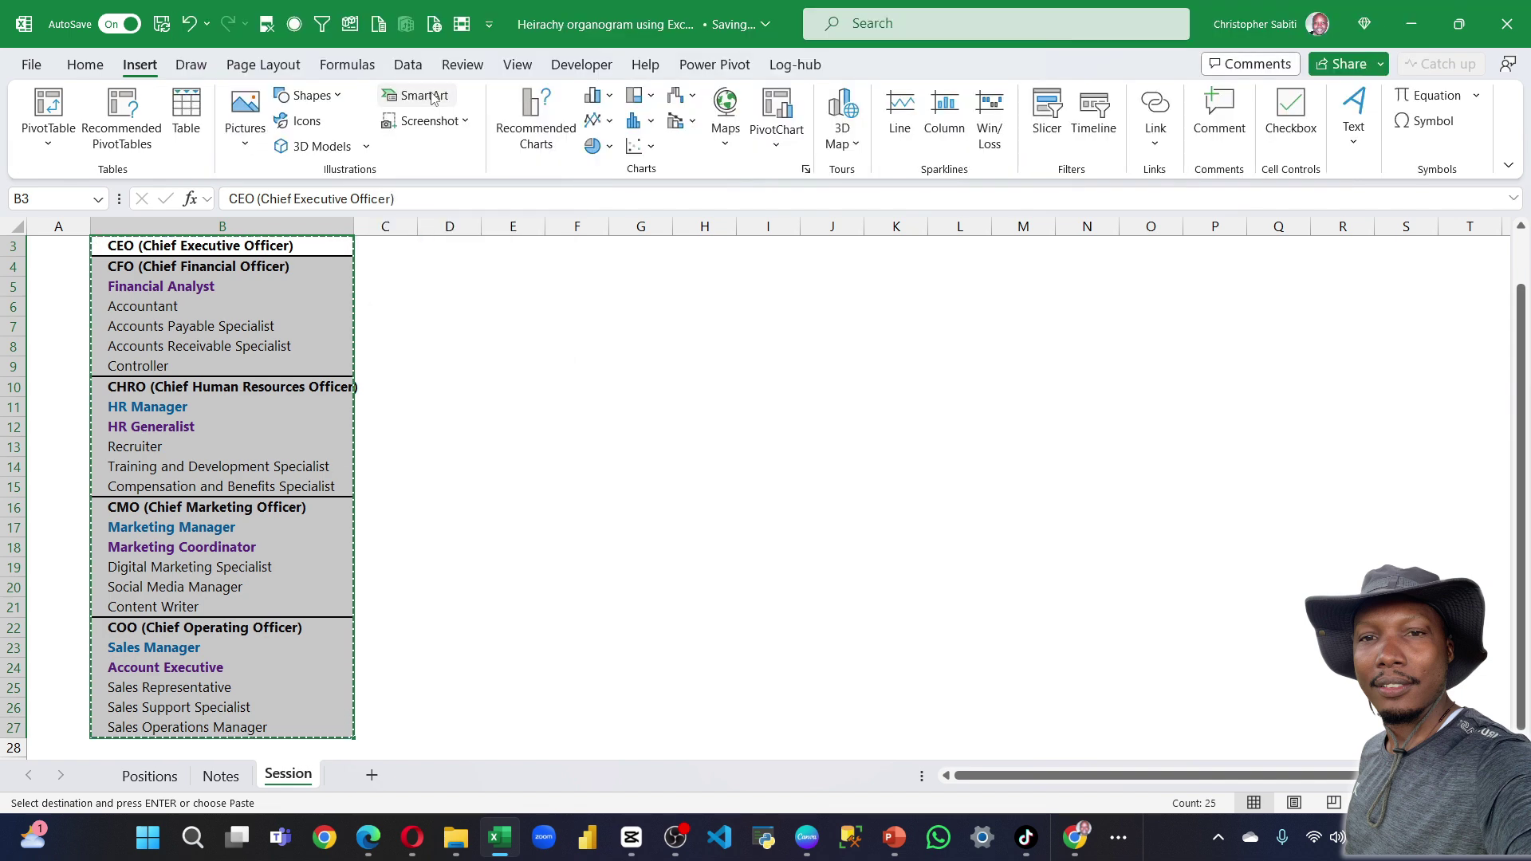
drag(521, 237, 472, 180)
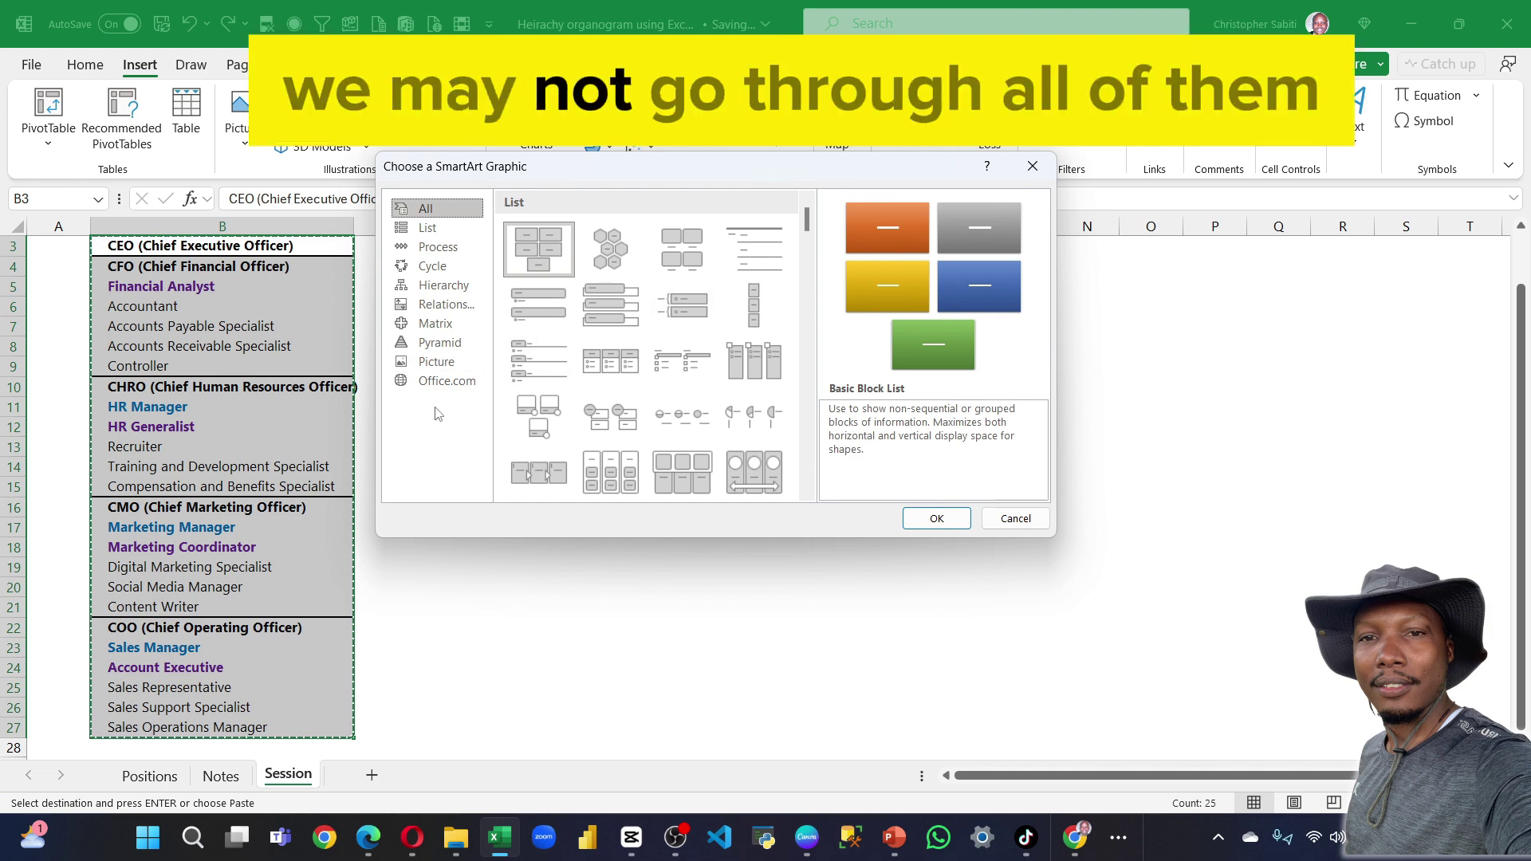
click(445, 287)
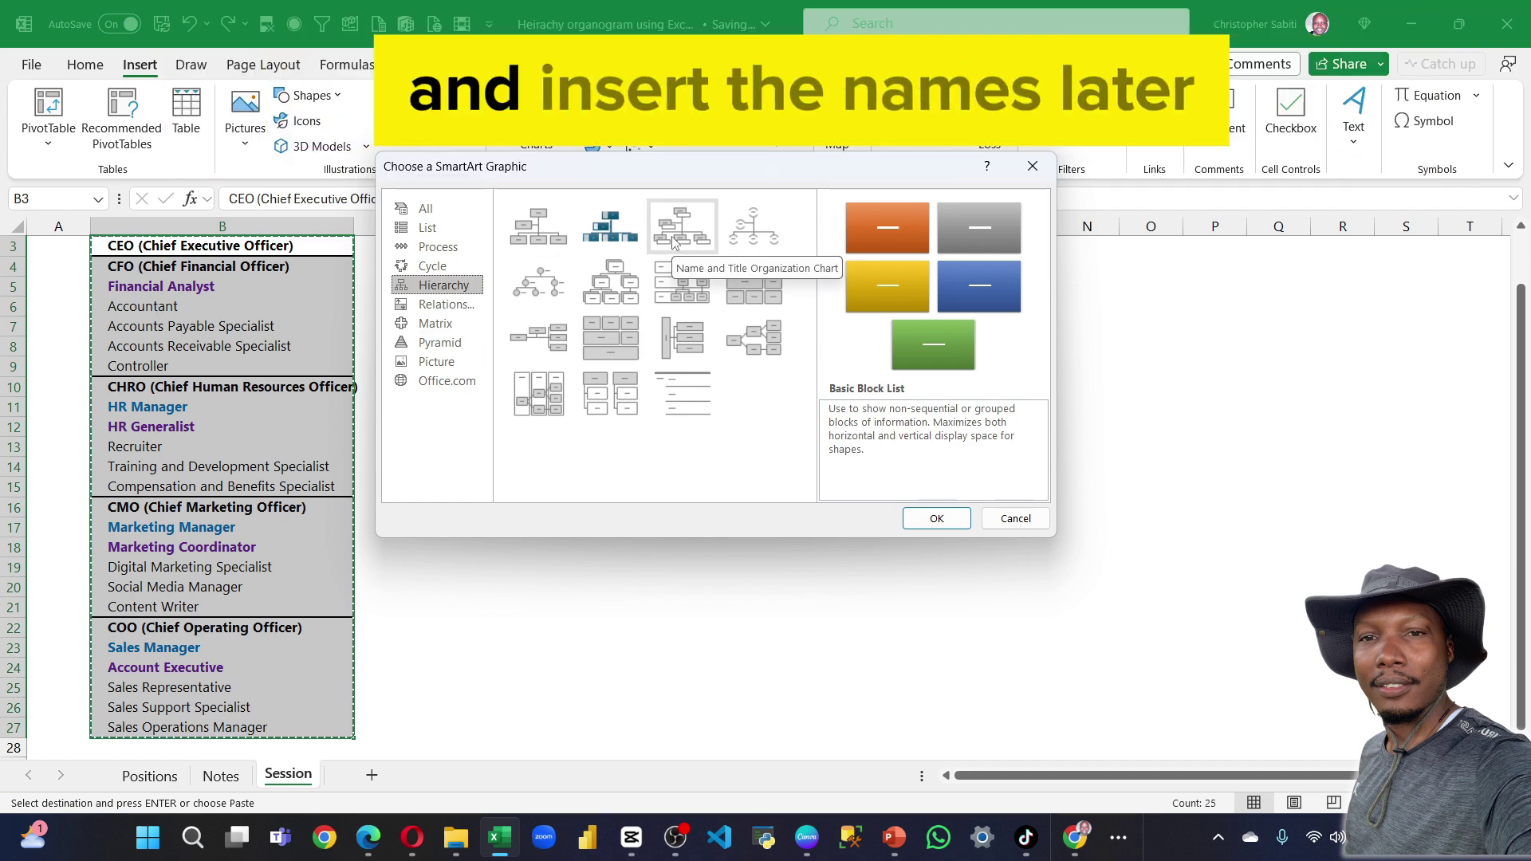
click(541, 241)
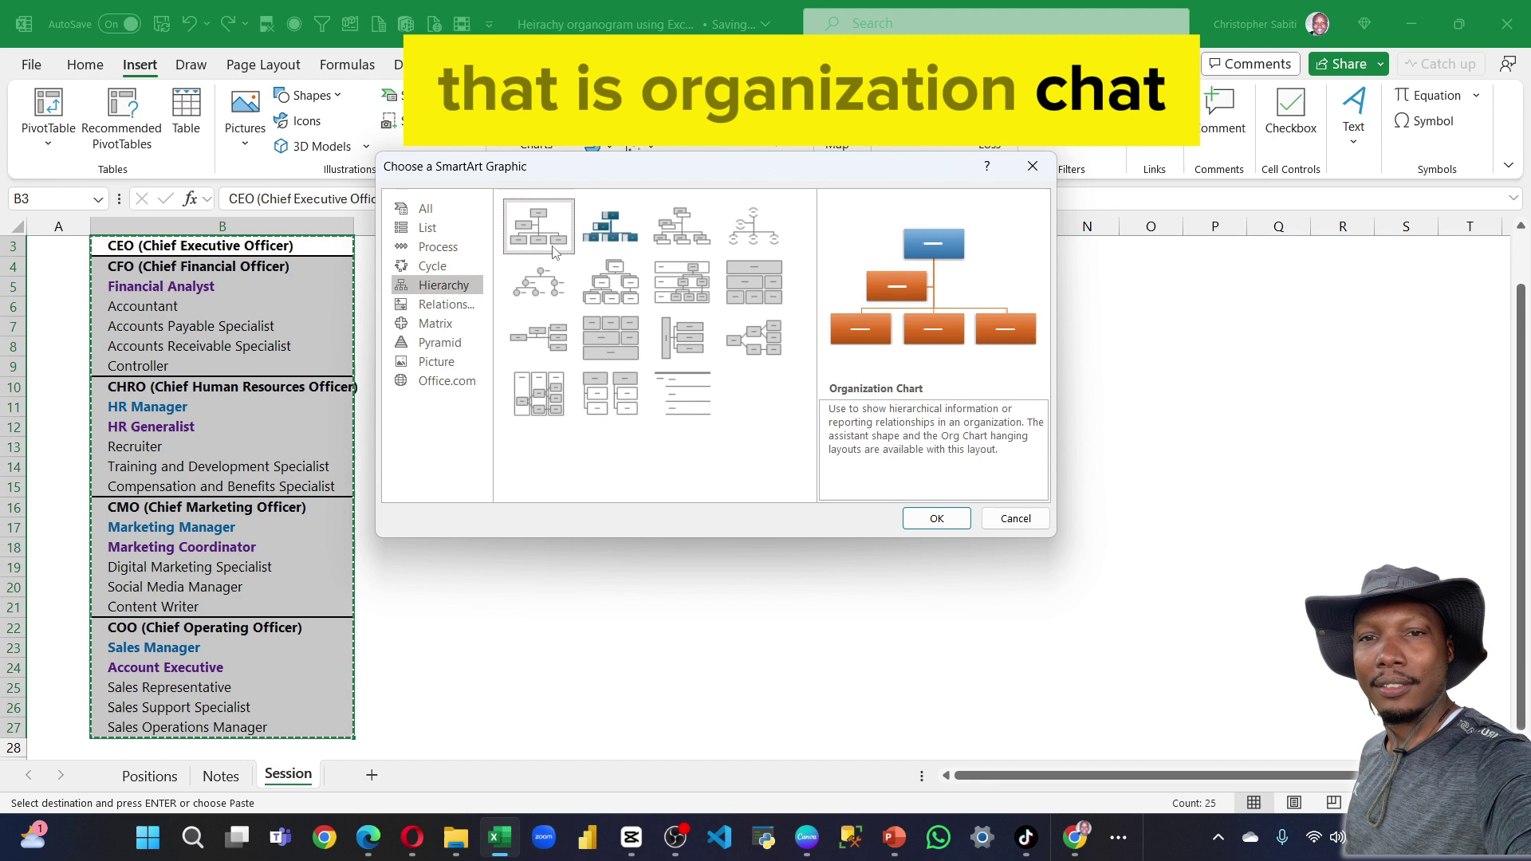
click(934, 519)
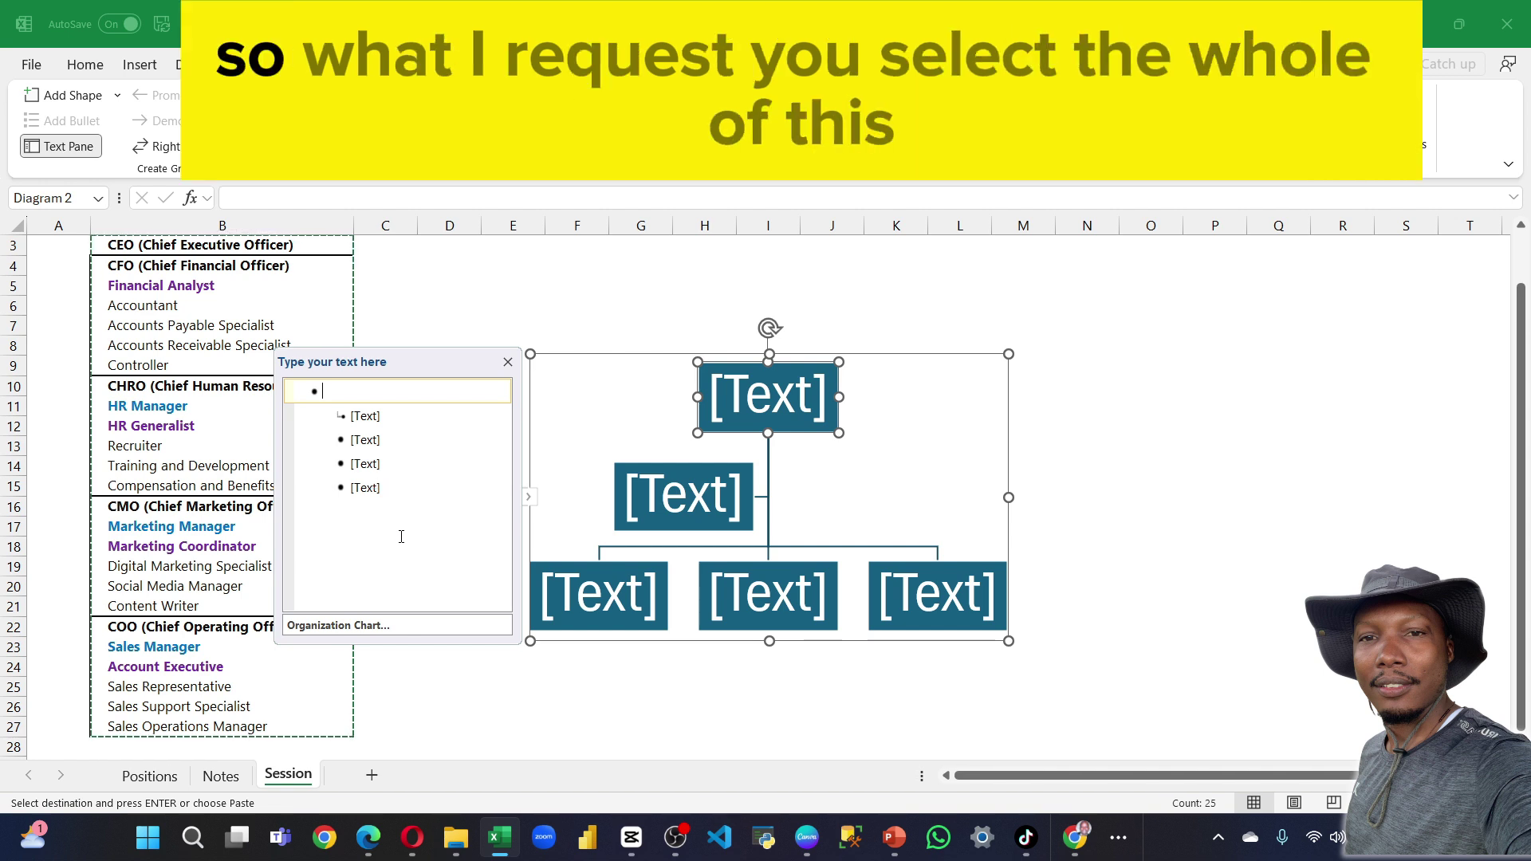
Swap the chart's placeholder bullets for the 25 pasted positions and move the chart up.
drag(333, 381, 399, 470)
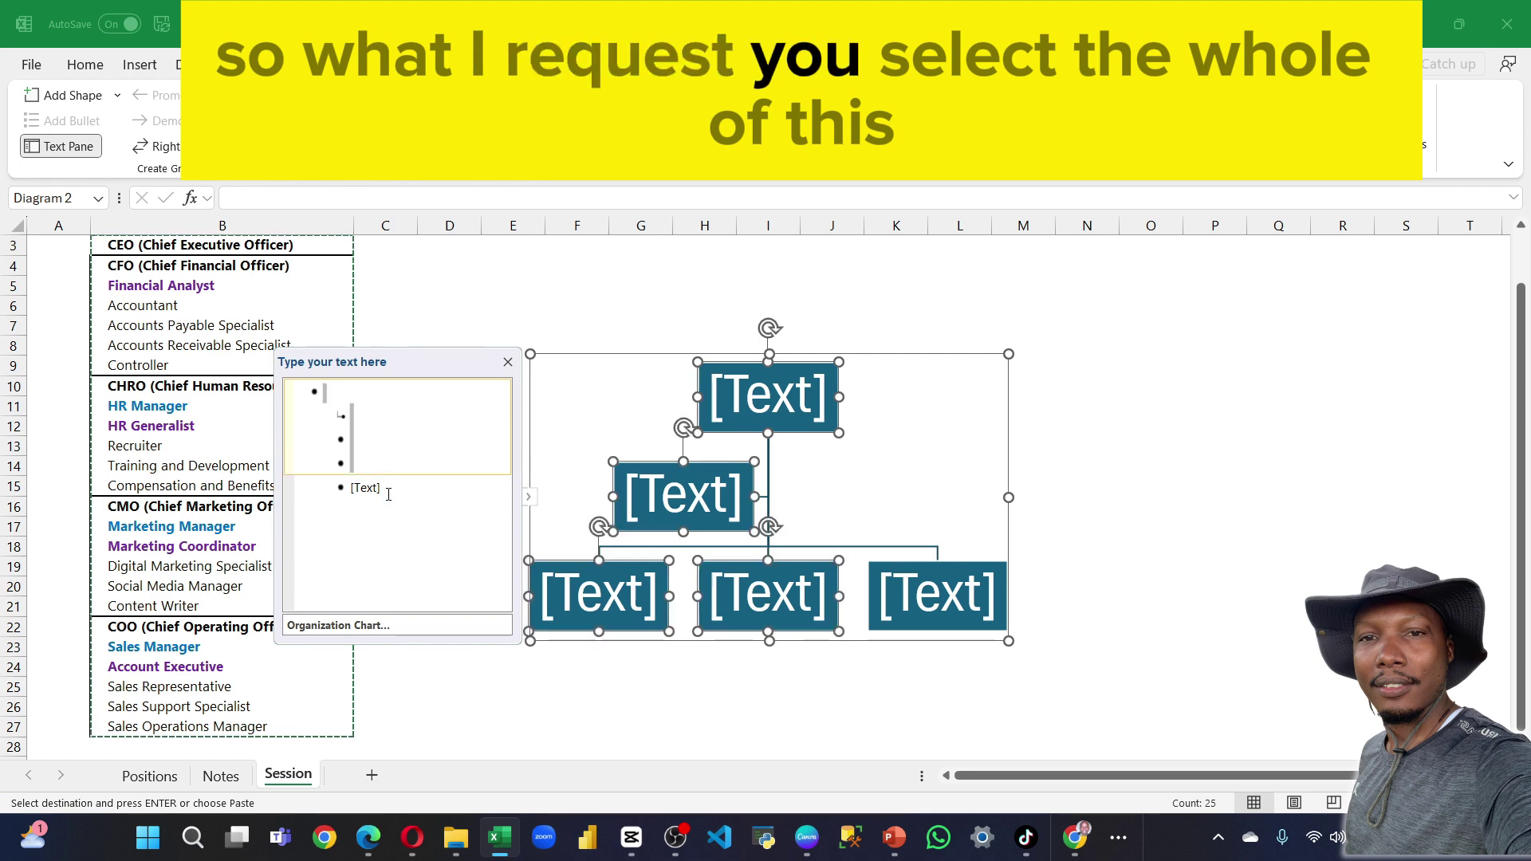
key(Delete)
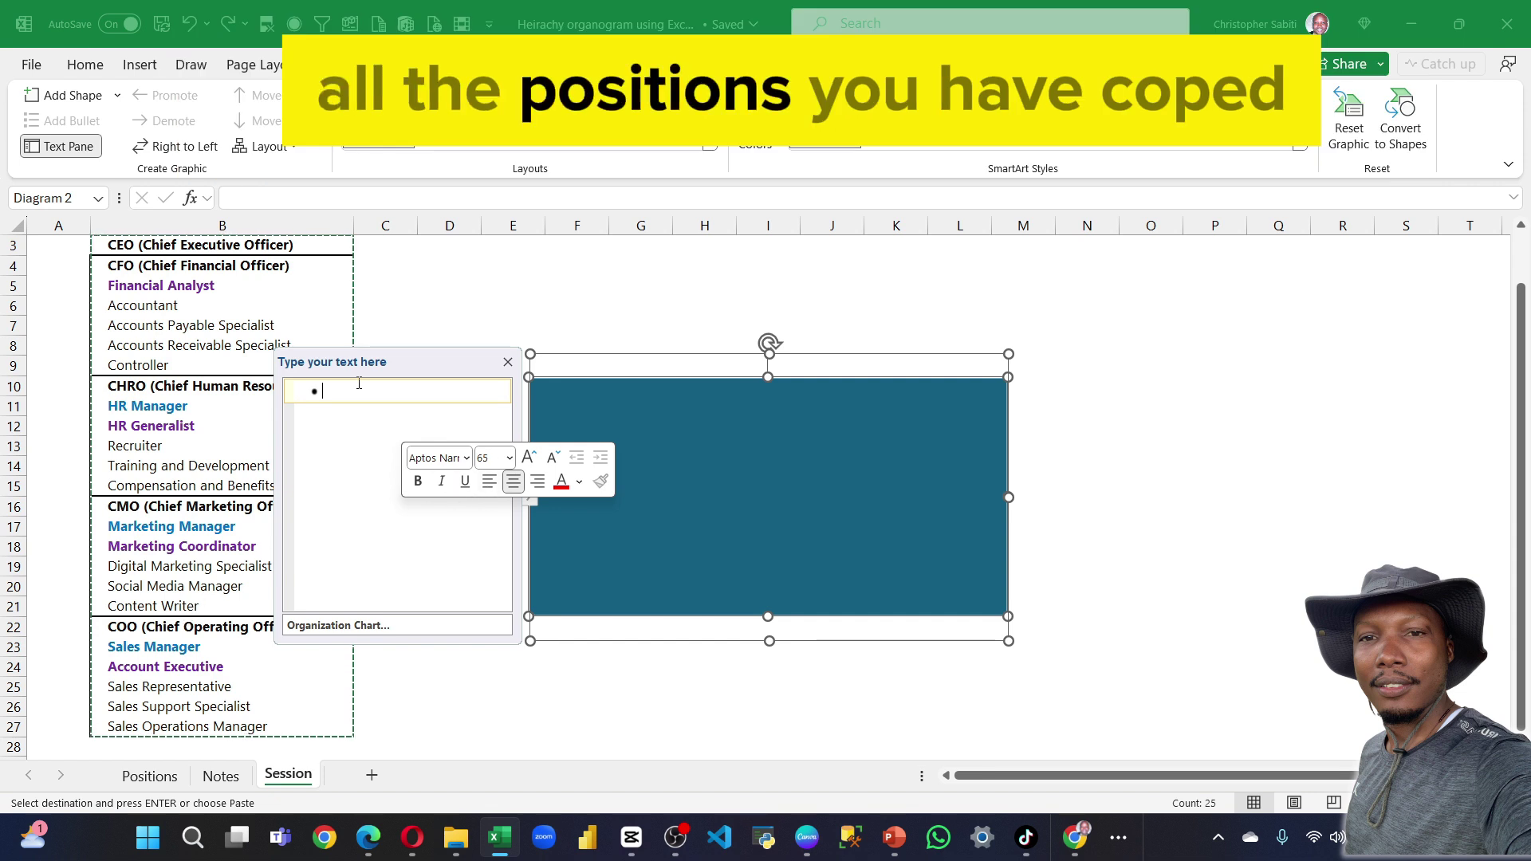
key(ctrl+v)
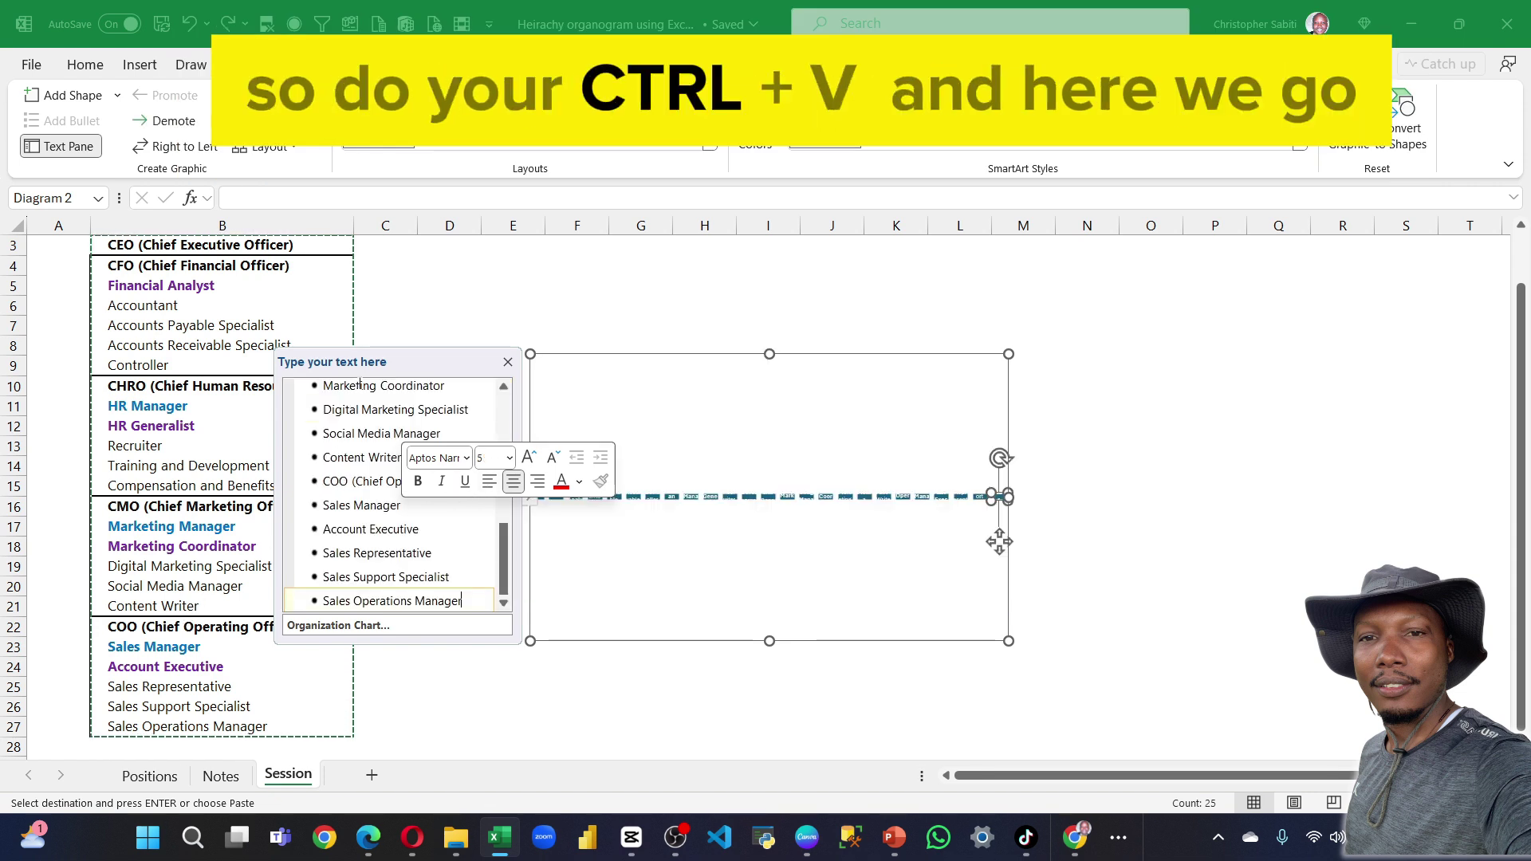
drag(406, 373, 398, 309)
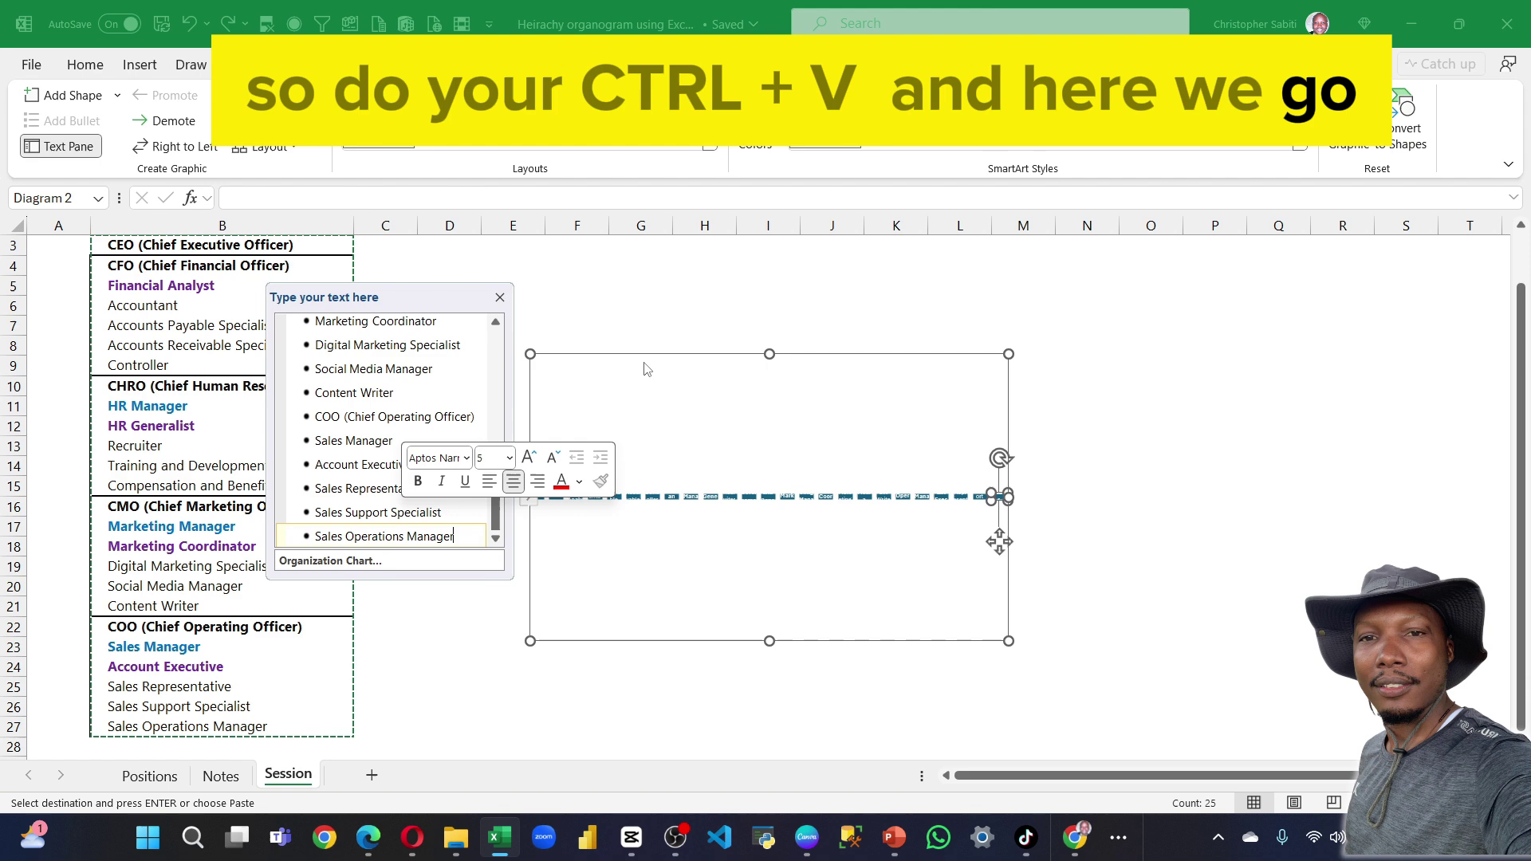
drag(846, 351, 857, 296)
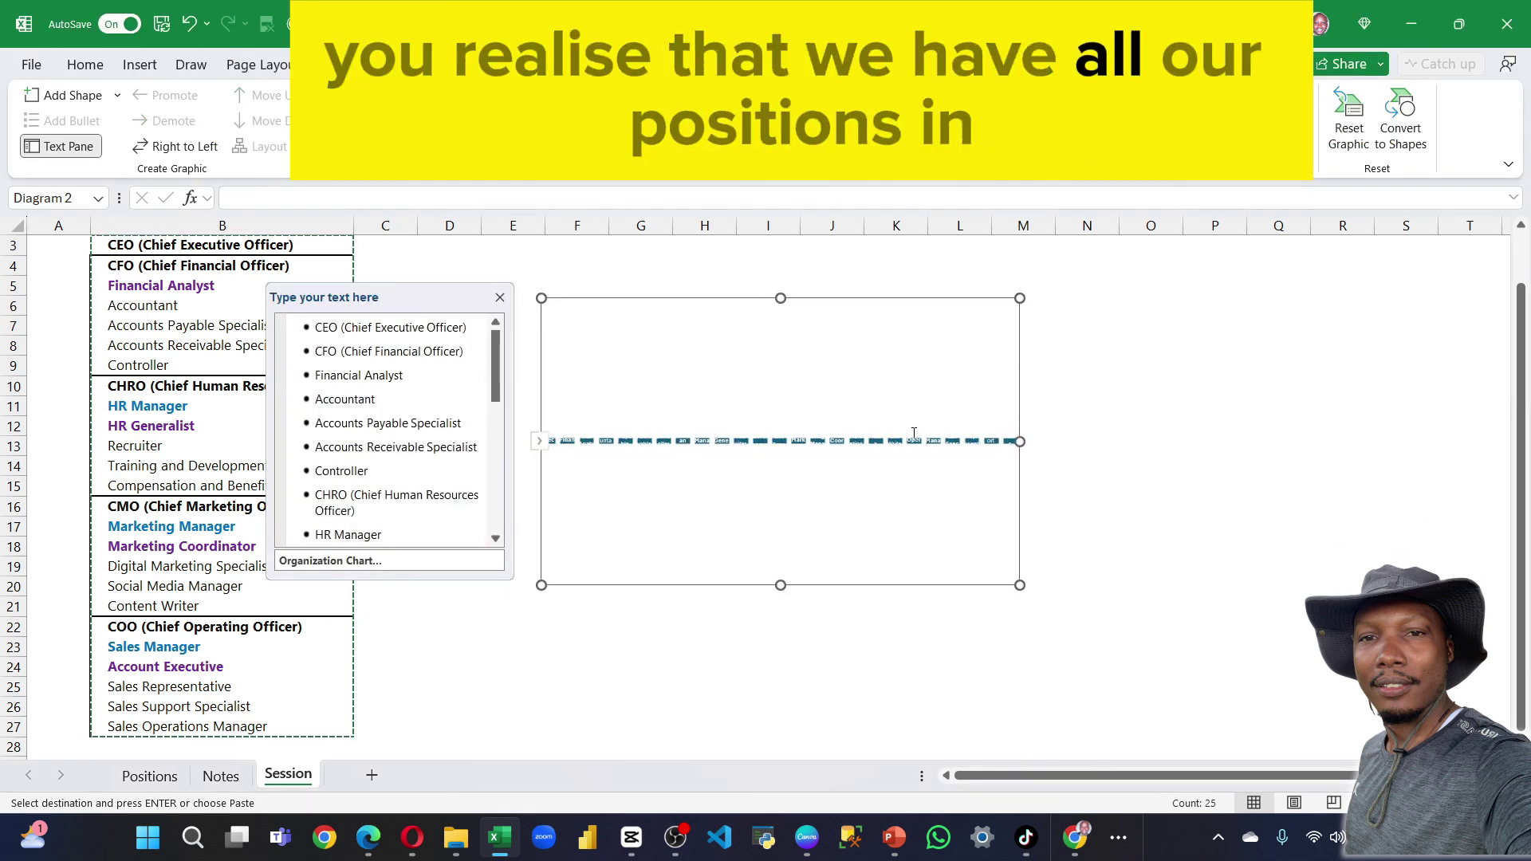
Widen the chart and nest CFO, then Financial Analyst, then Accountant through Controller beneath.
drag(1021, 441, 1145, 441)
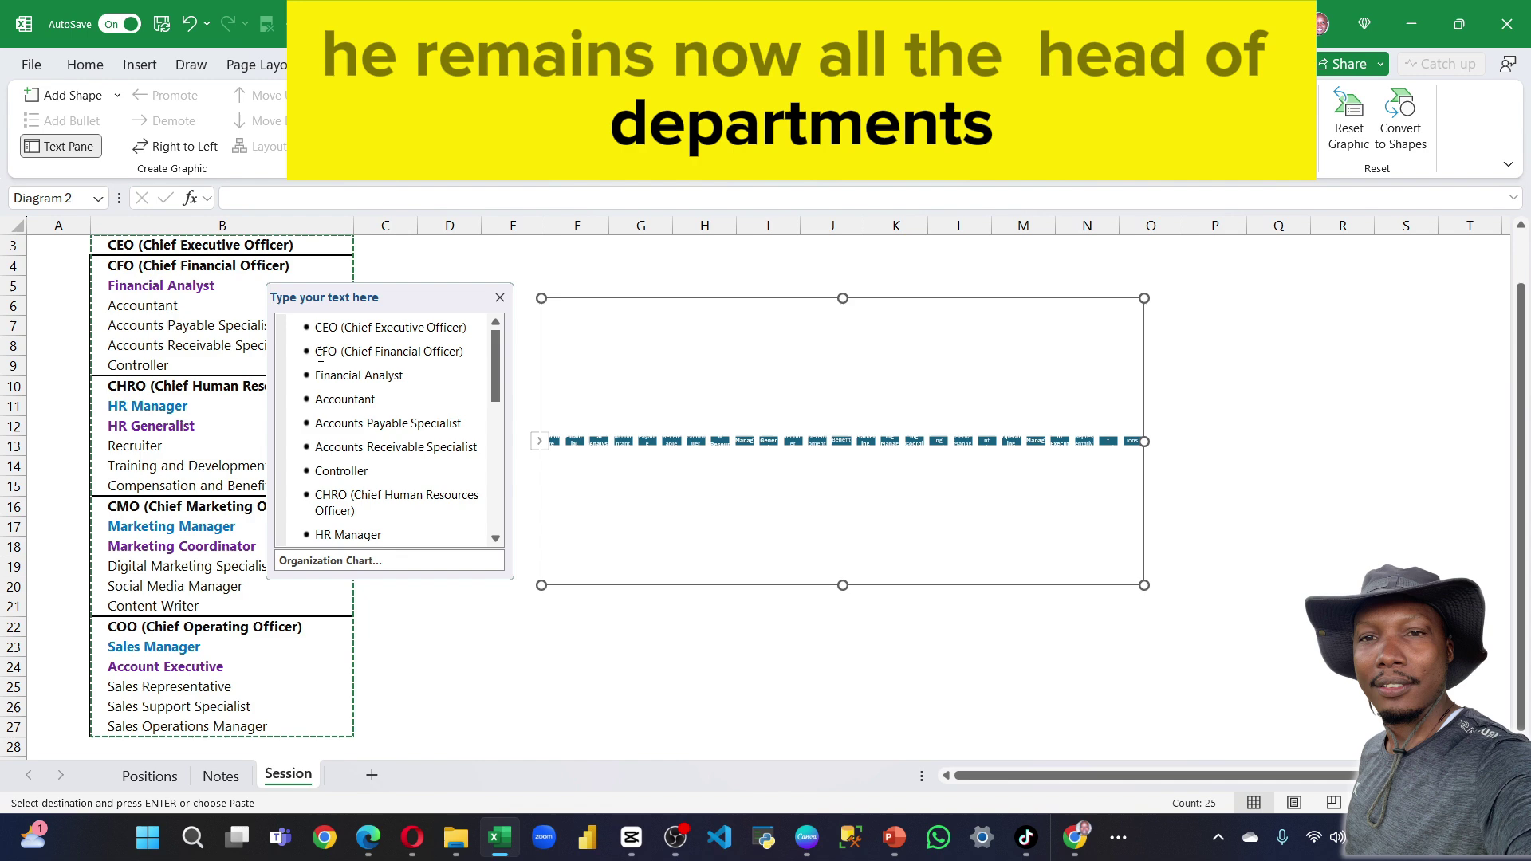
click(315, 353)
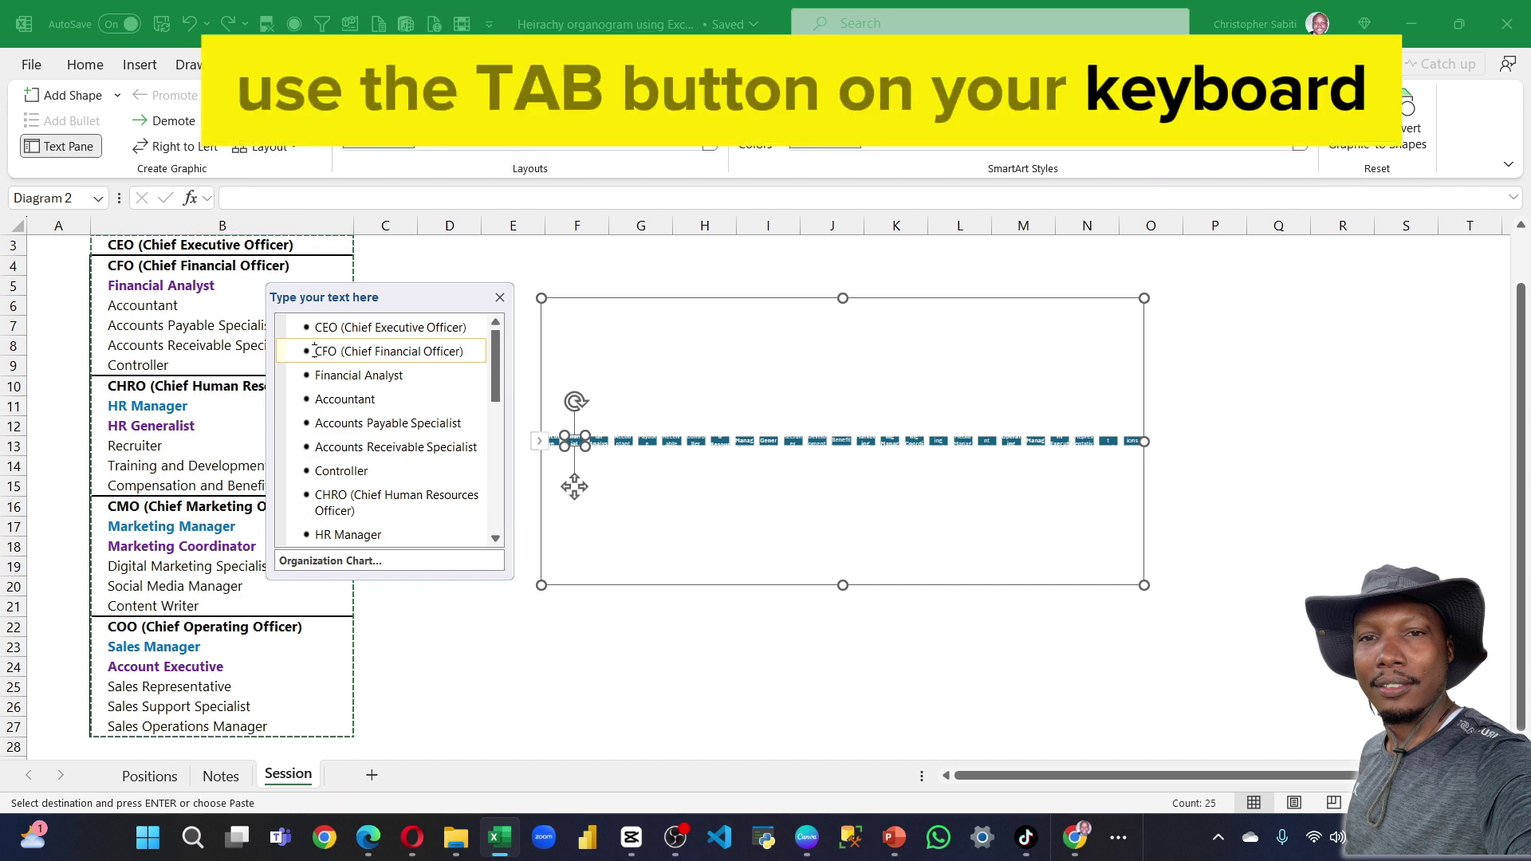
key(Tab)
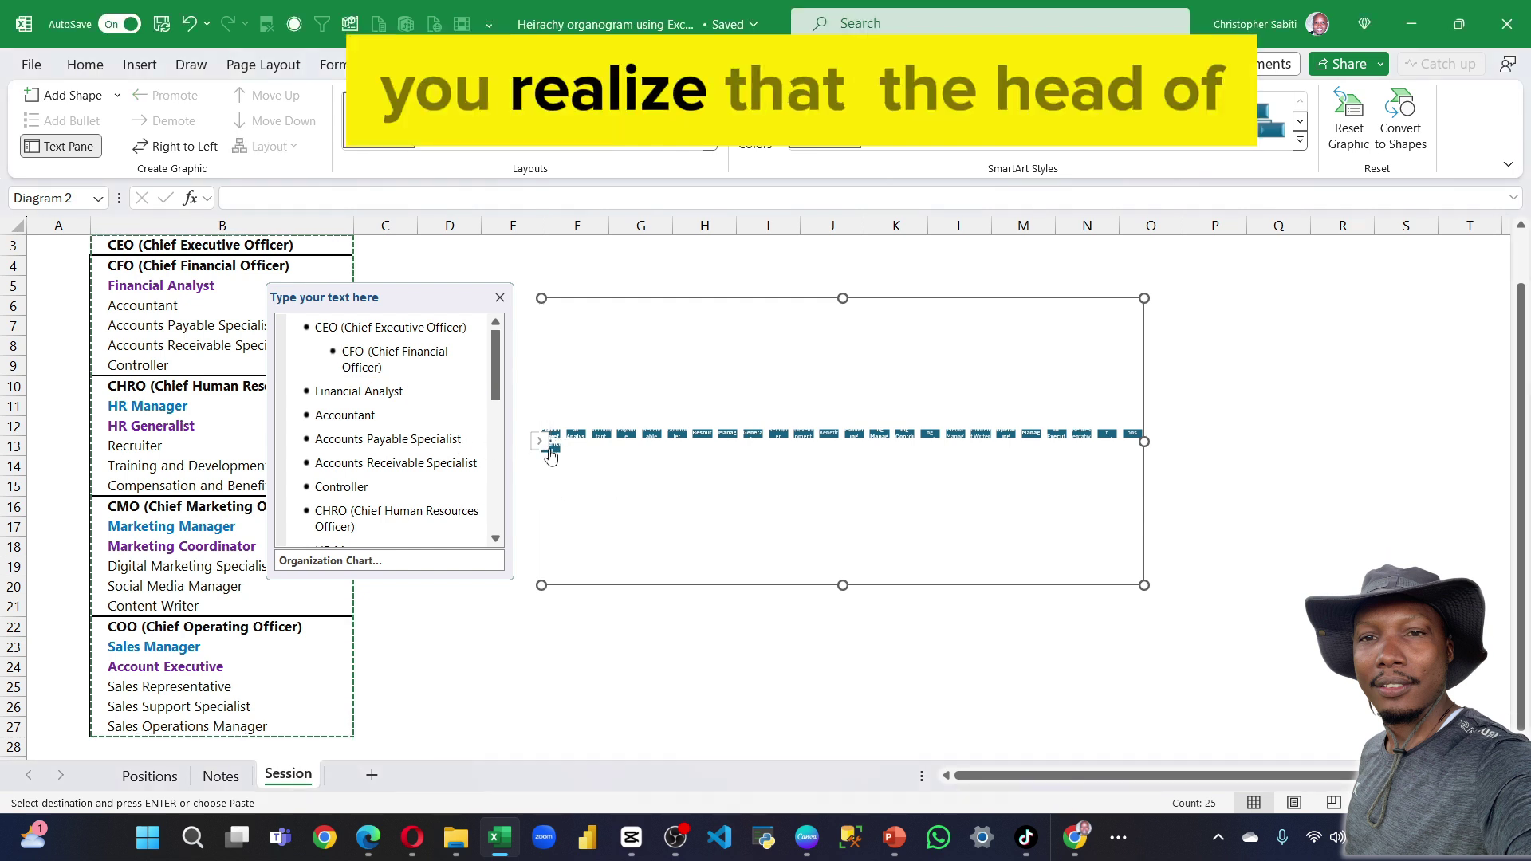
click(556, 458)
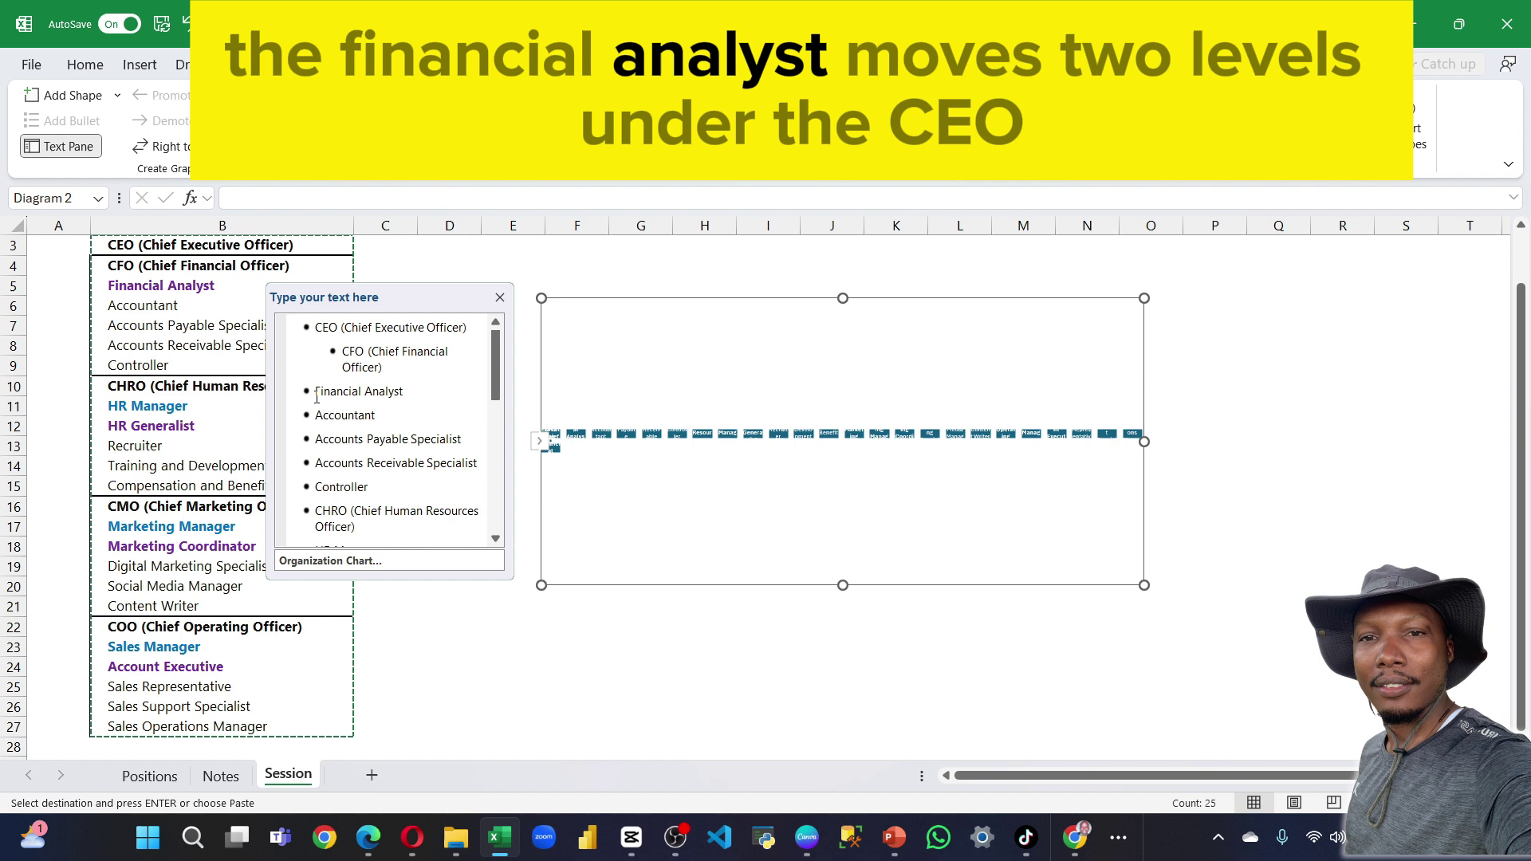
click(316, 393)
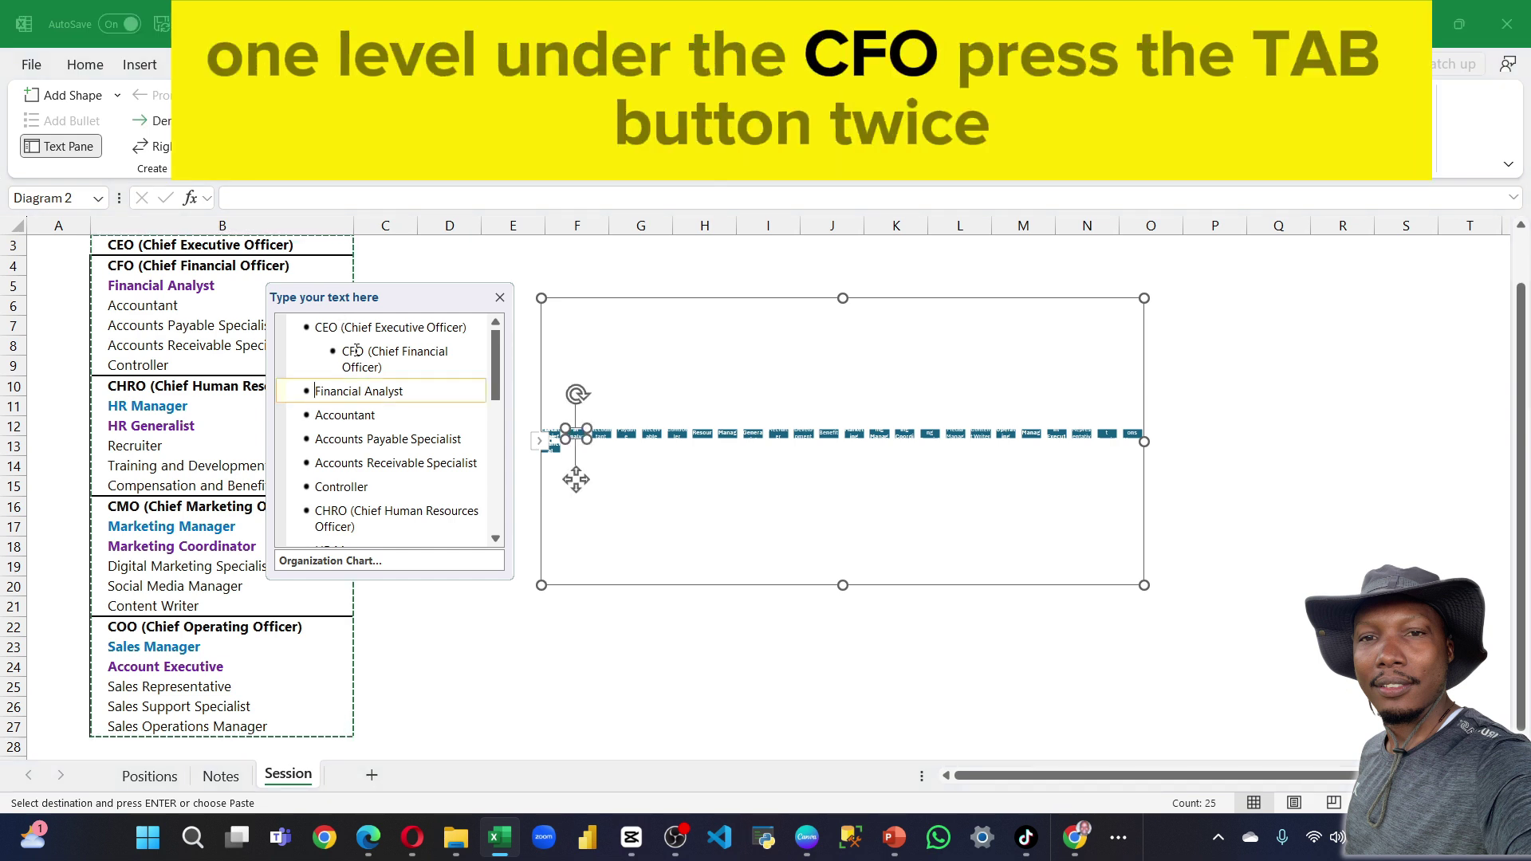
key(Tab)
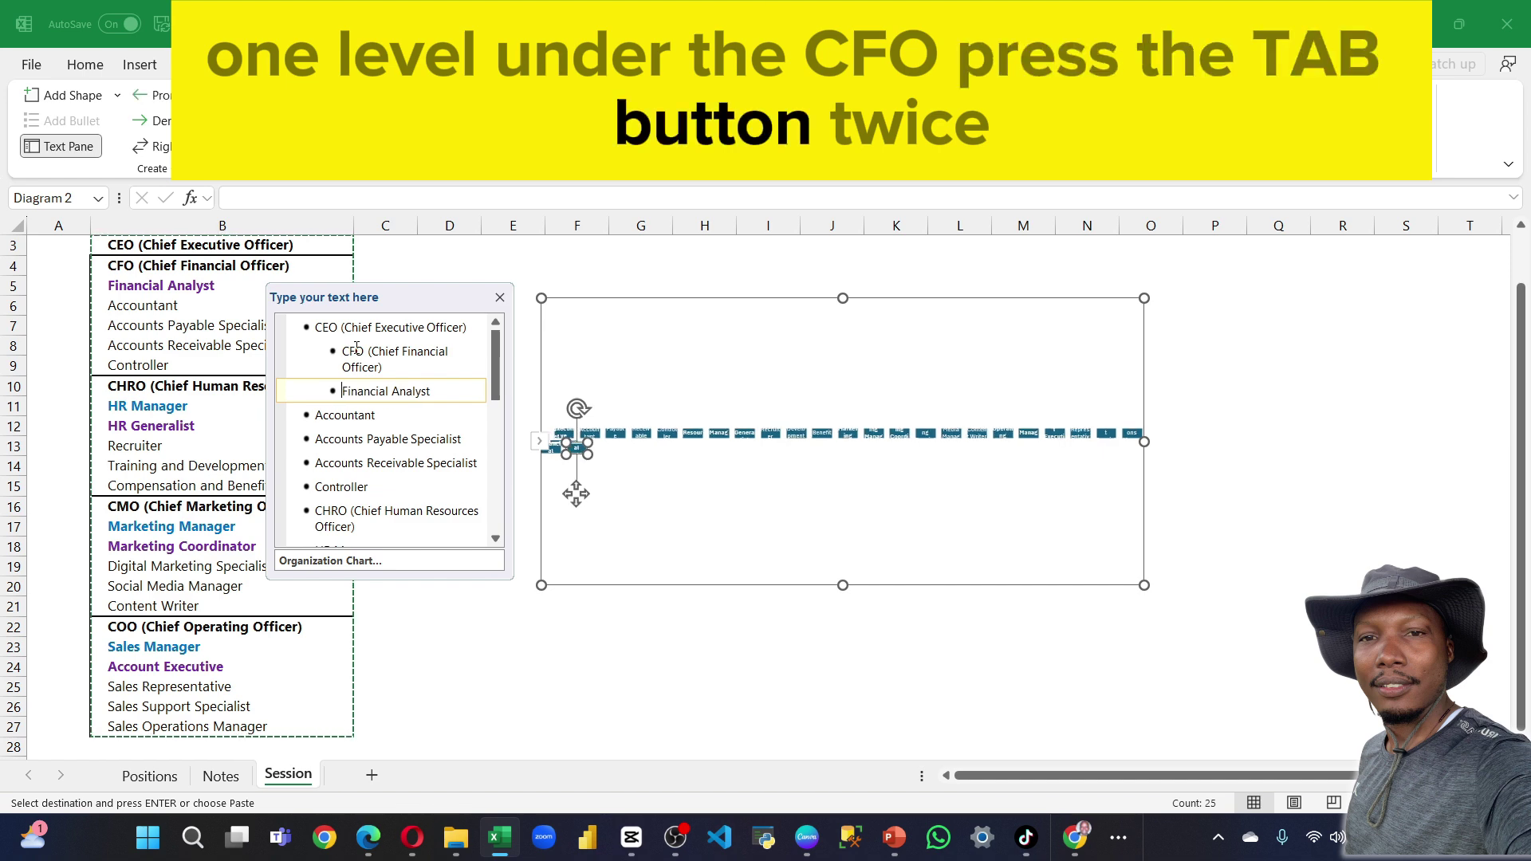
key(Tab)
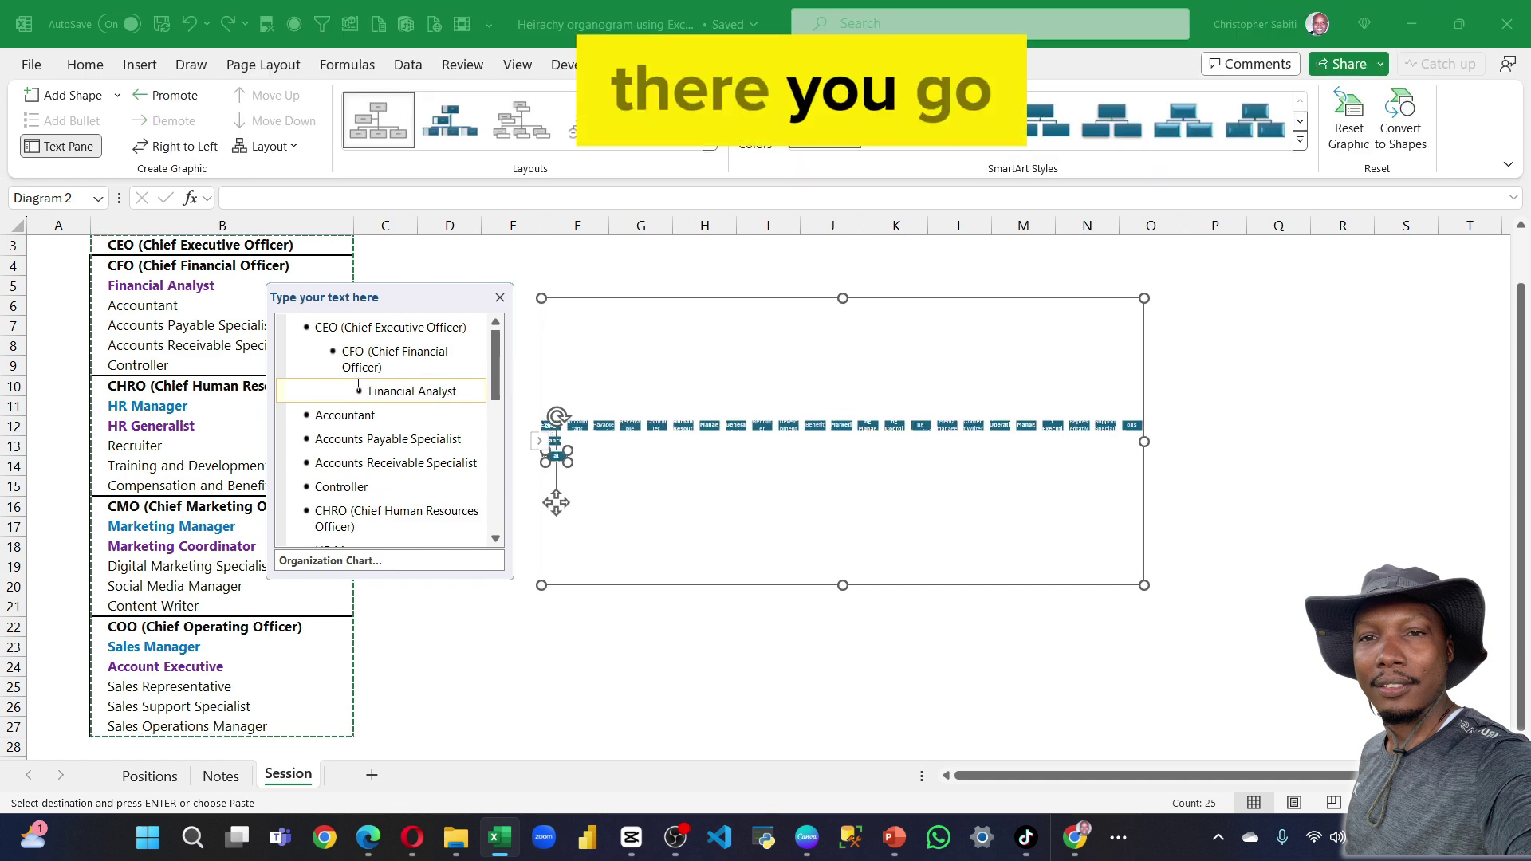
drag(316, 415, 370, 487)
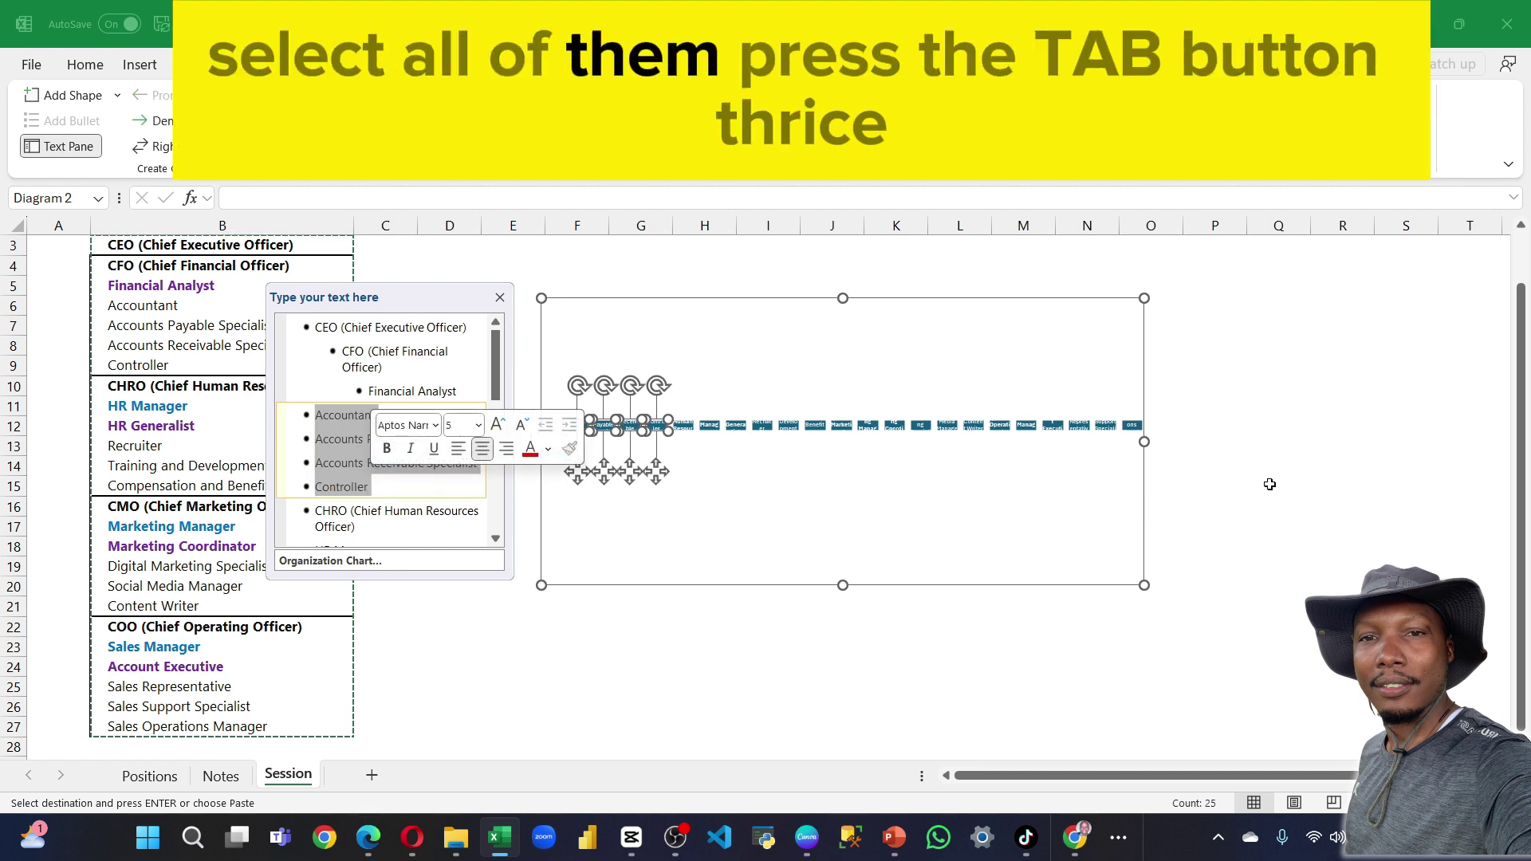
key(Tab)
key(Tab)
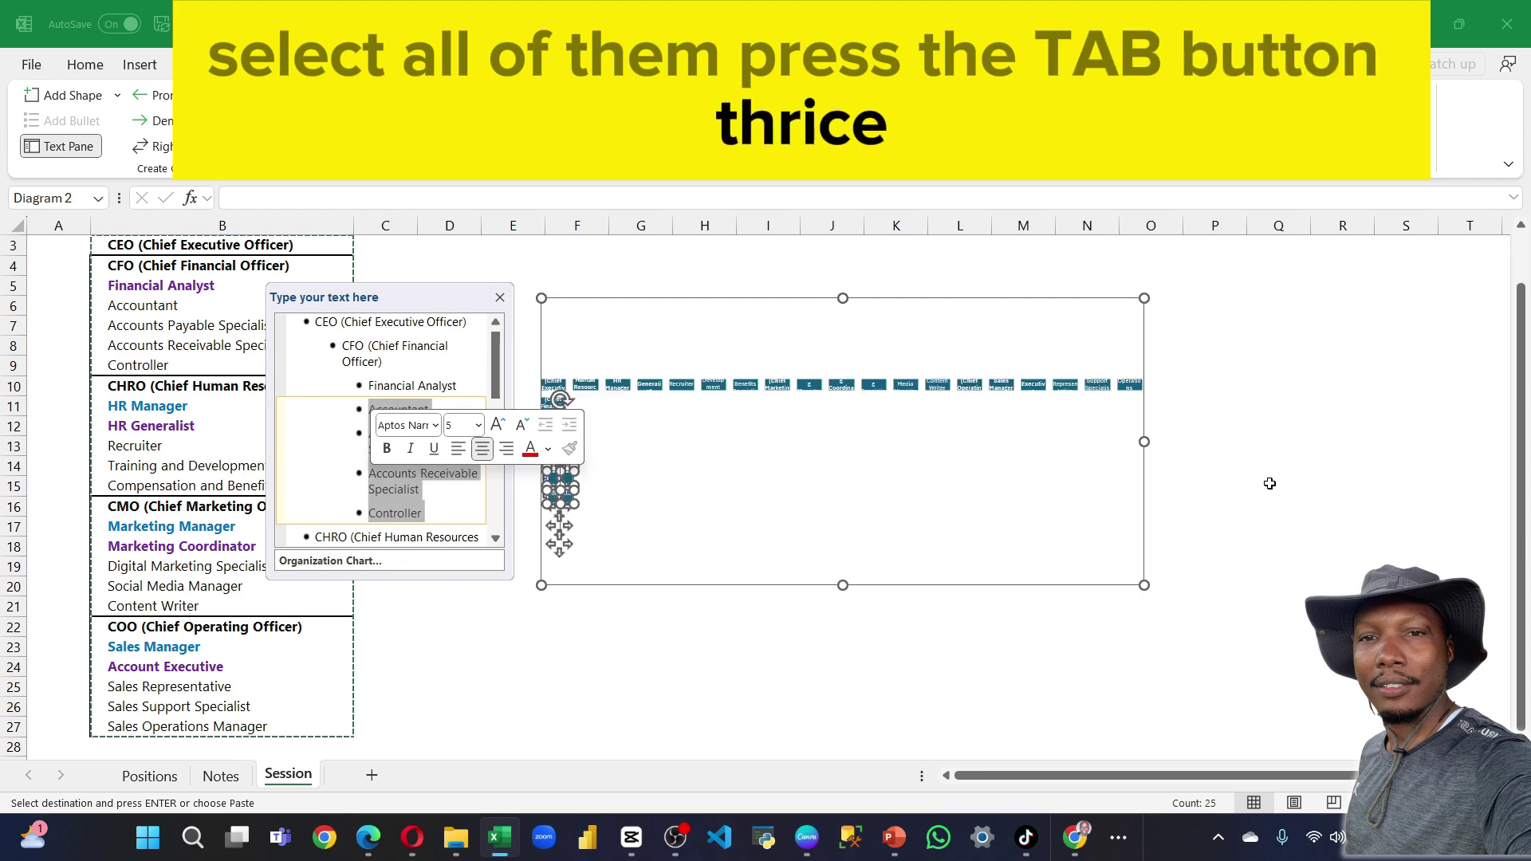
key(Tab)
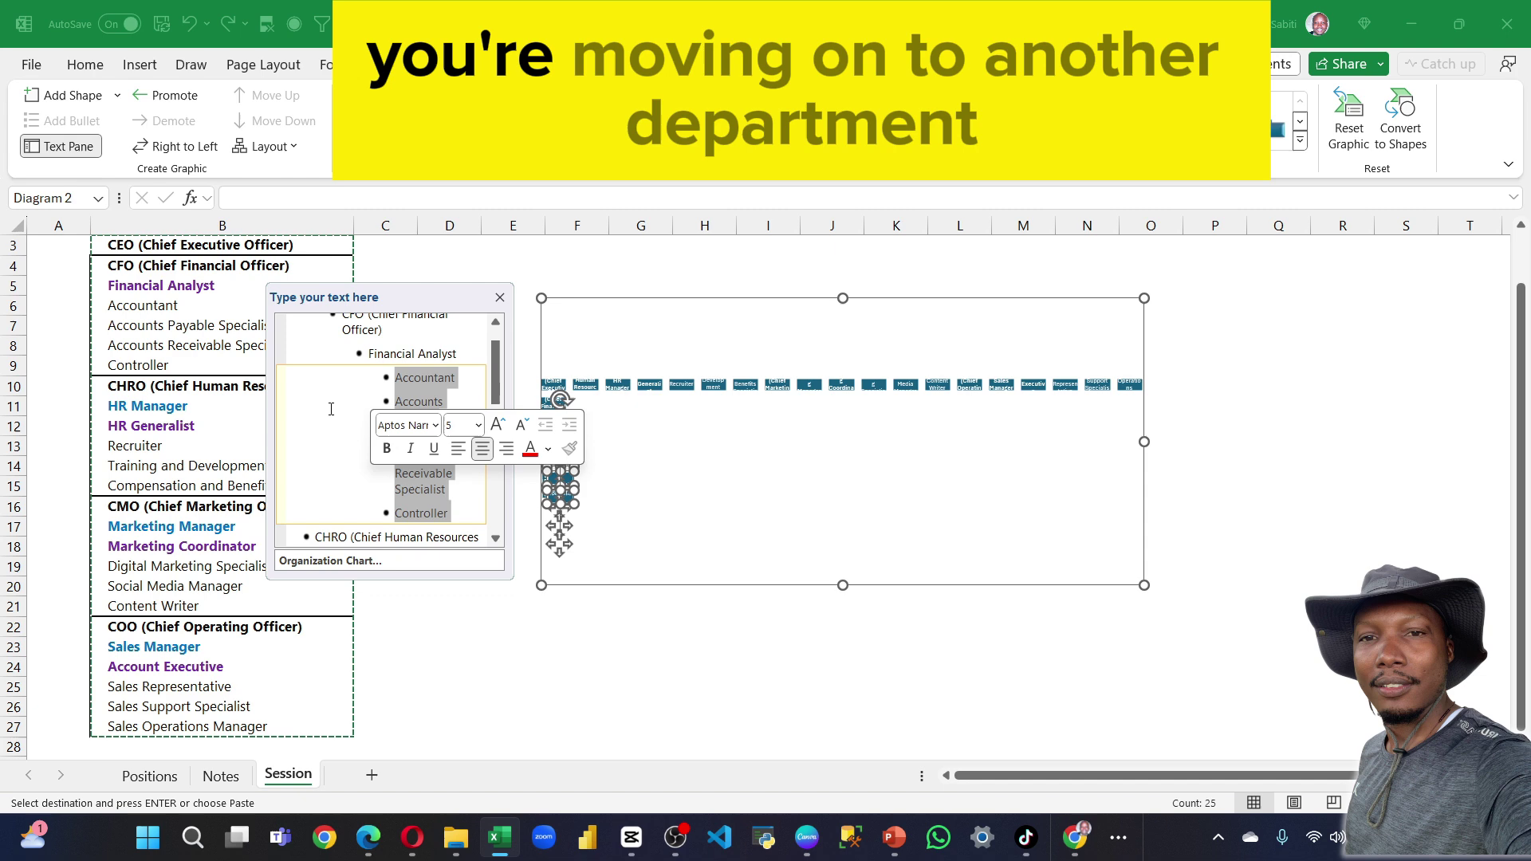
Nest CHRO, HR Manager, HR Generalist, then Recruiter, Training and Compensation beneath in turn.
scroll(351, 409, down, 1)
scroll(373, 410, down, 1)
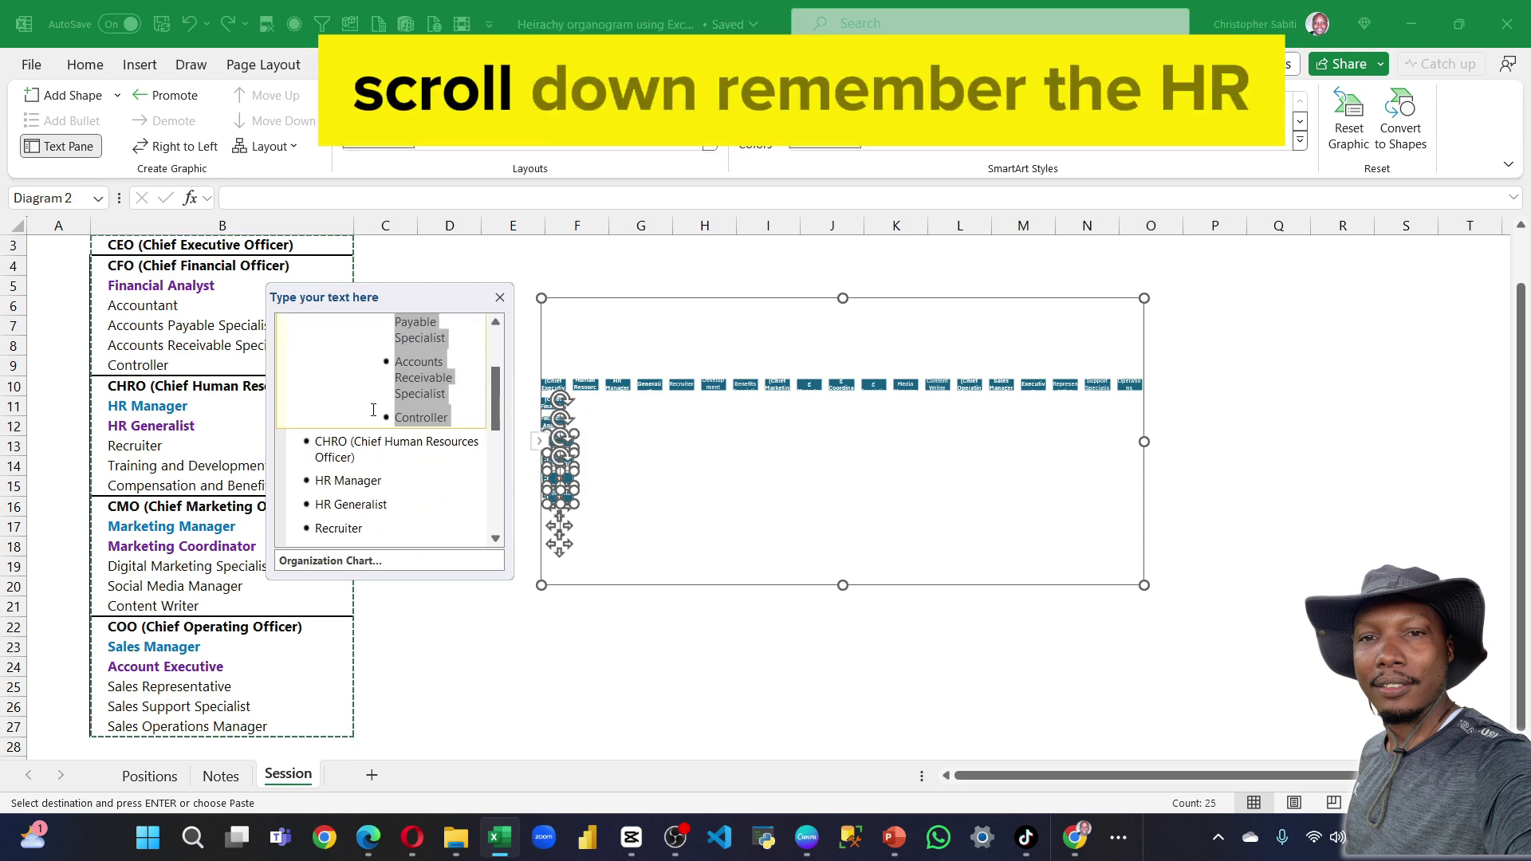
scroll(373, 410, down, 1)
click(318, 394)
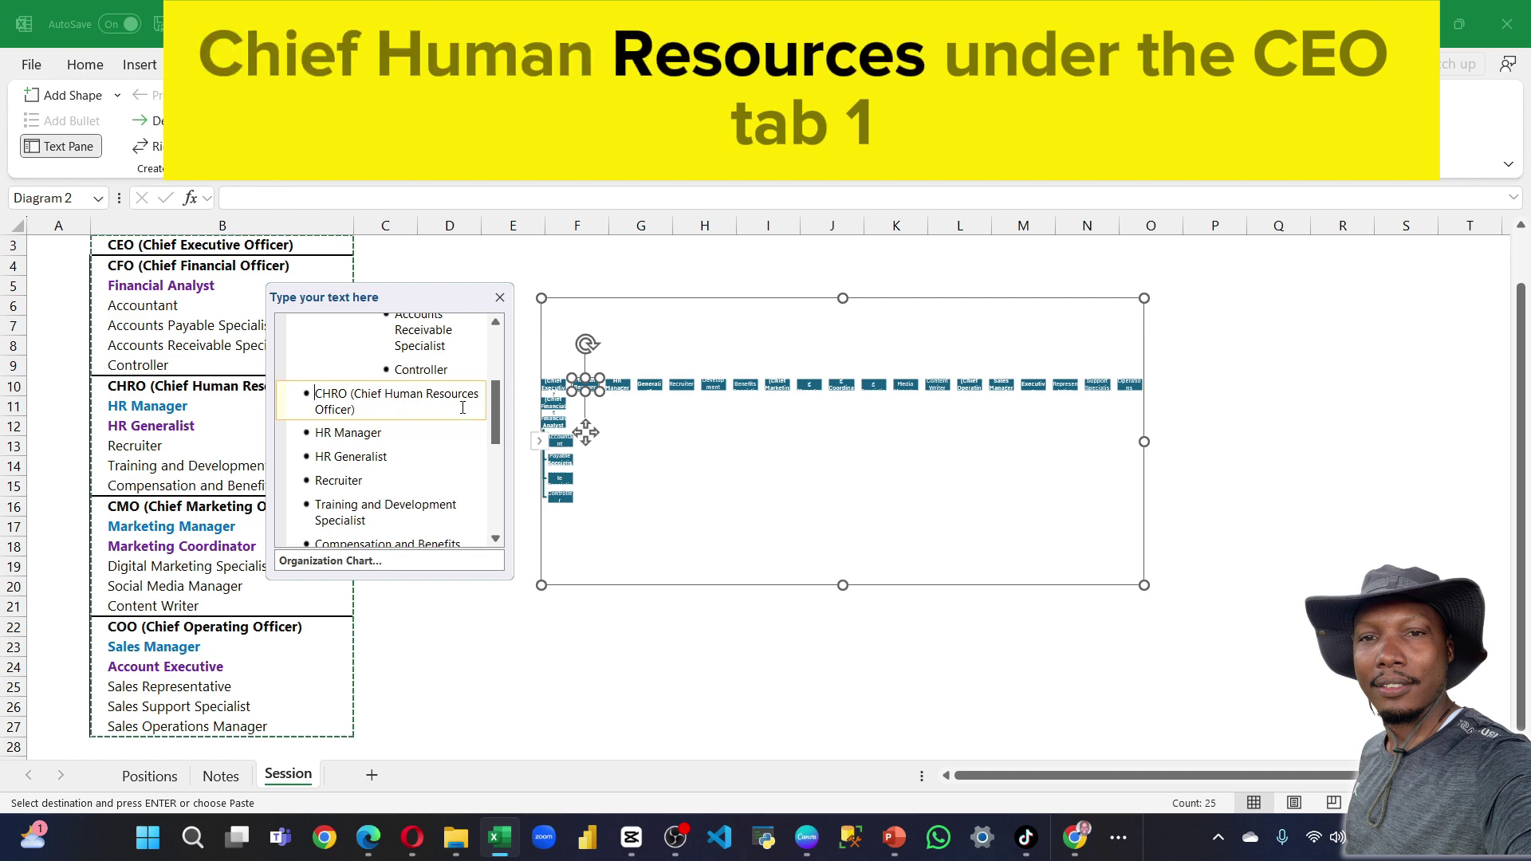
key(Tab)
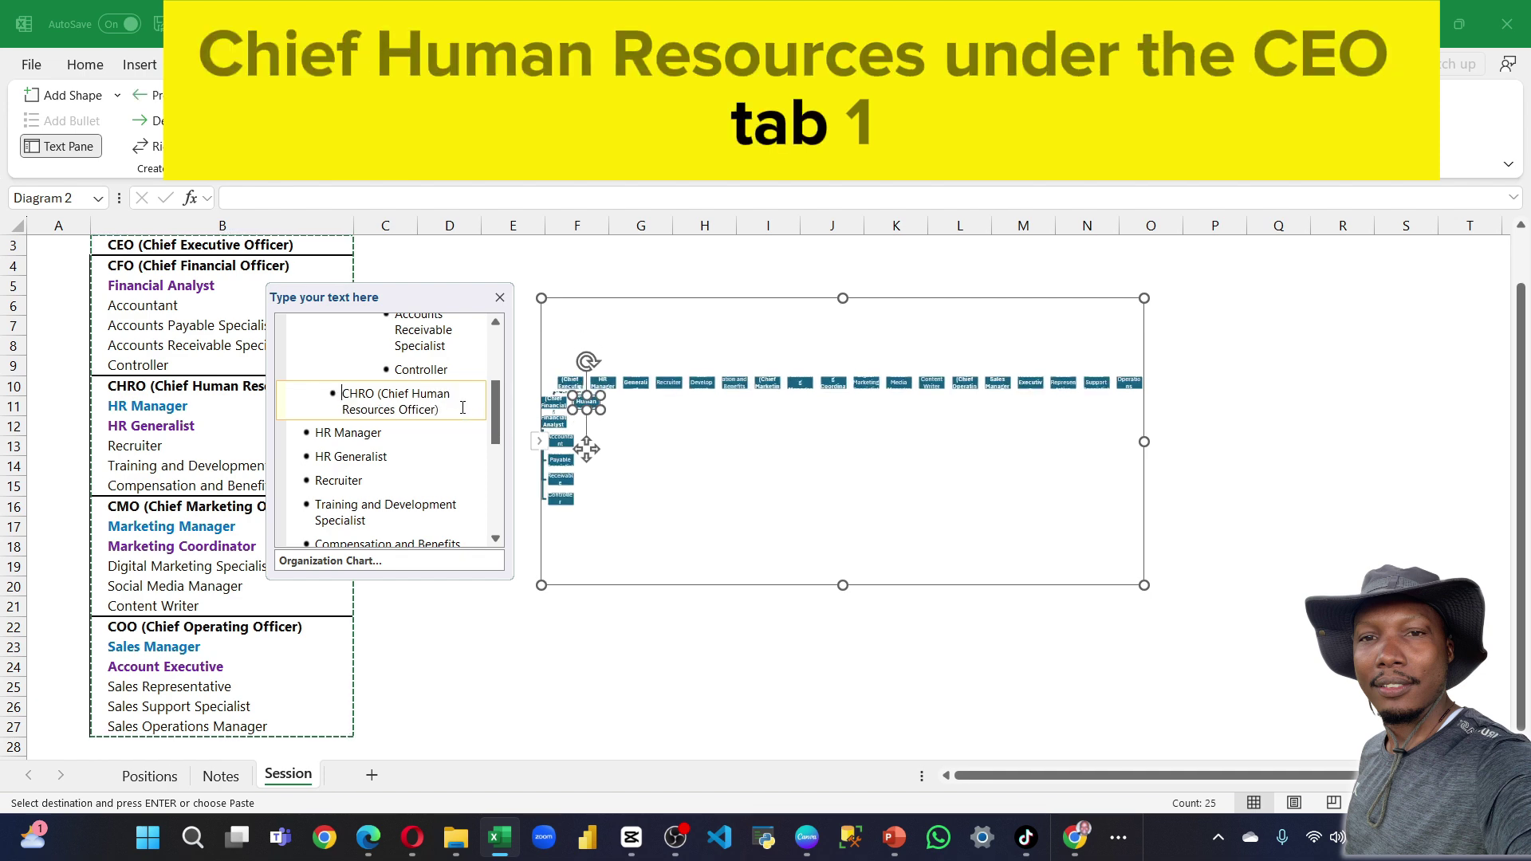
click(431, 429)
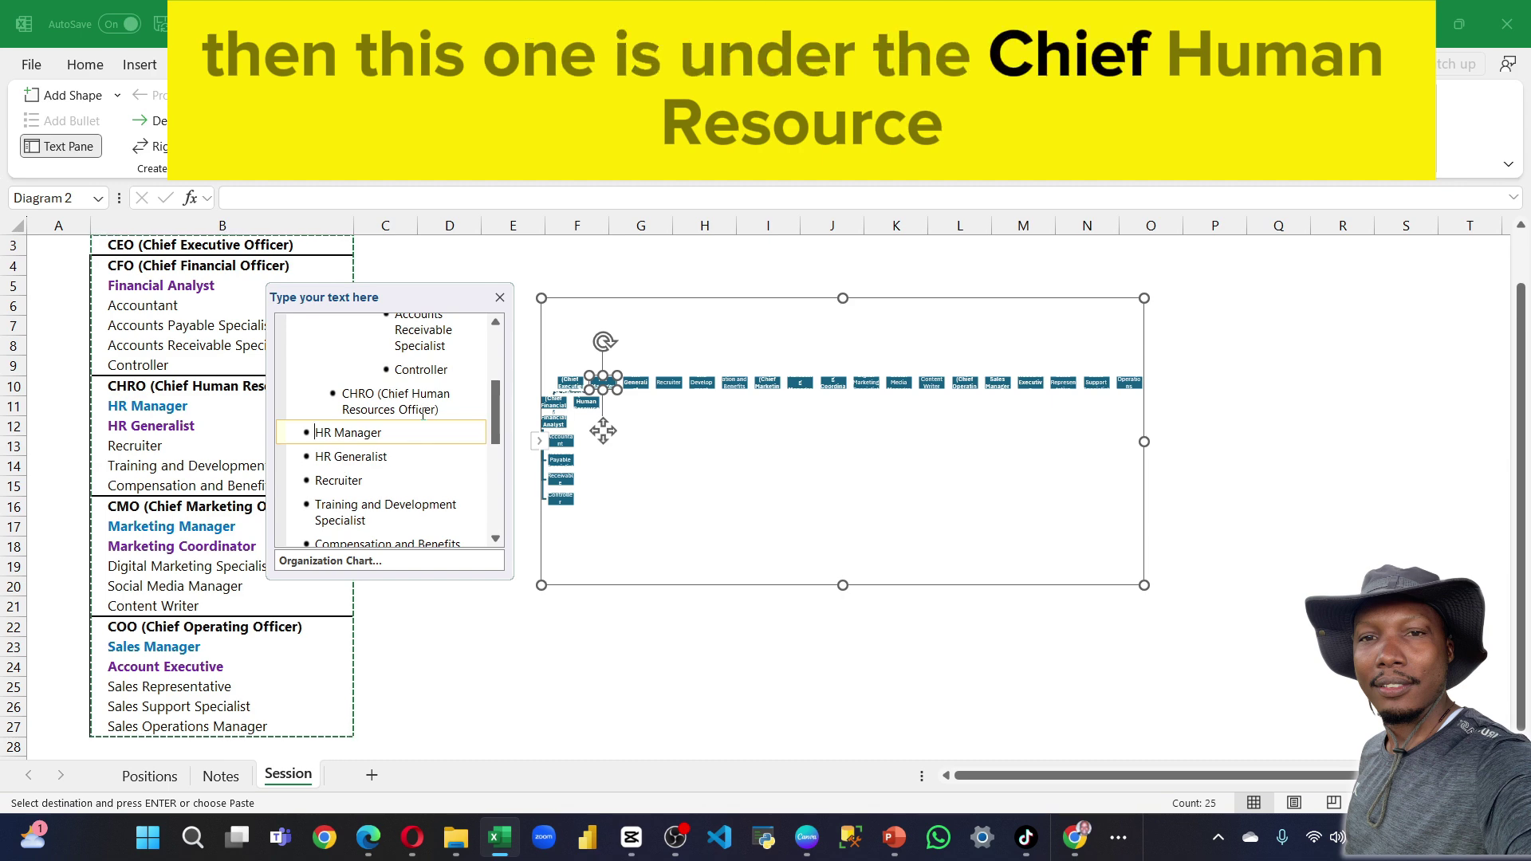
key(Tab)
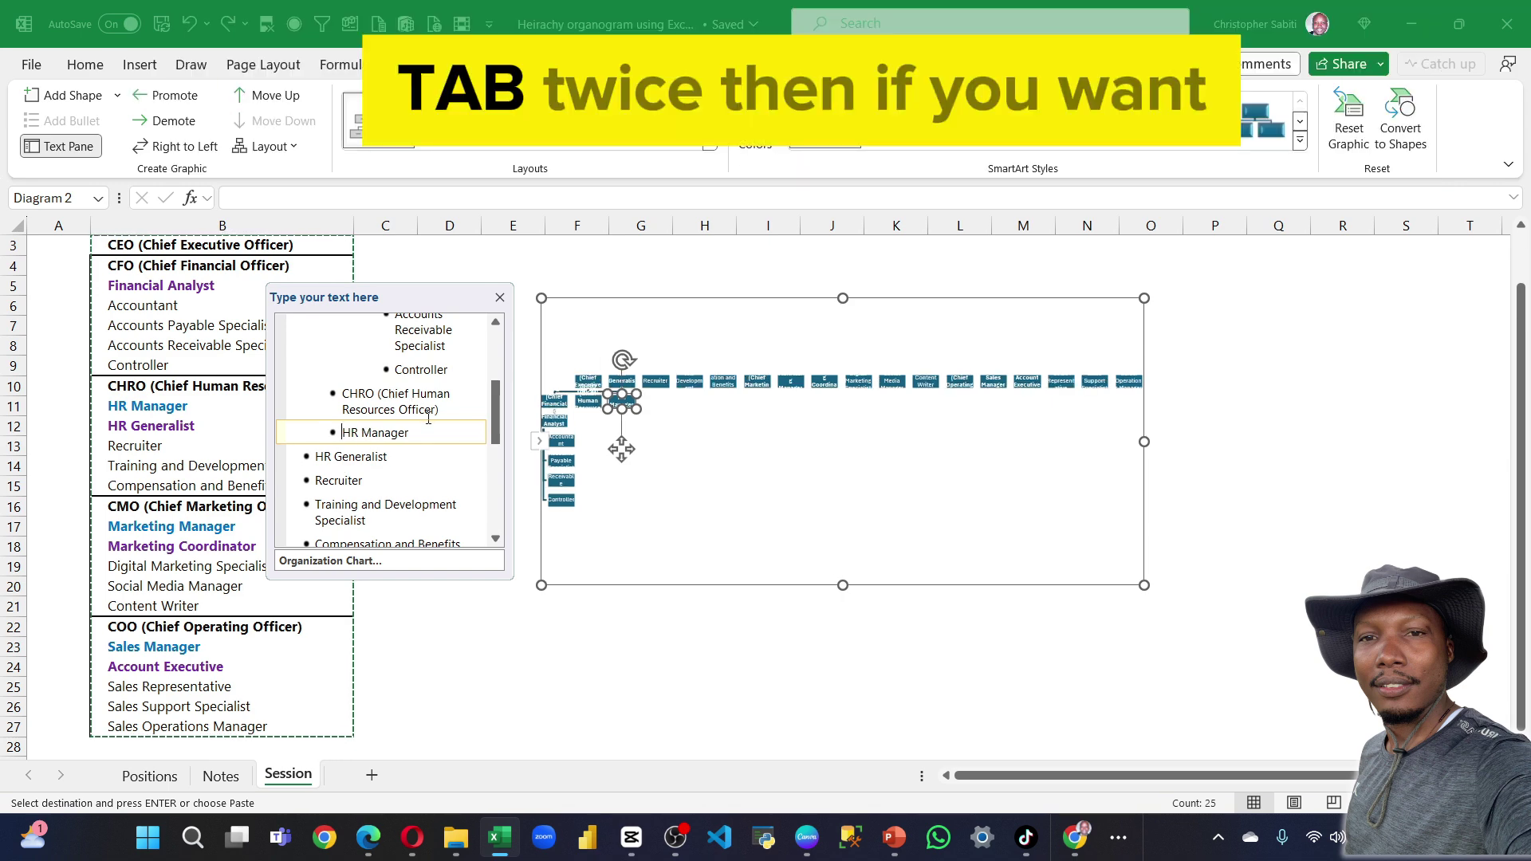
key(Tab)
scroll(404, 440, down, 1)
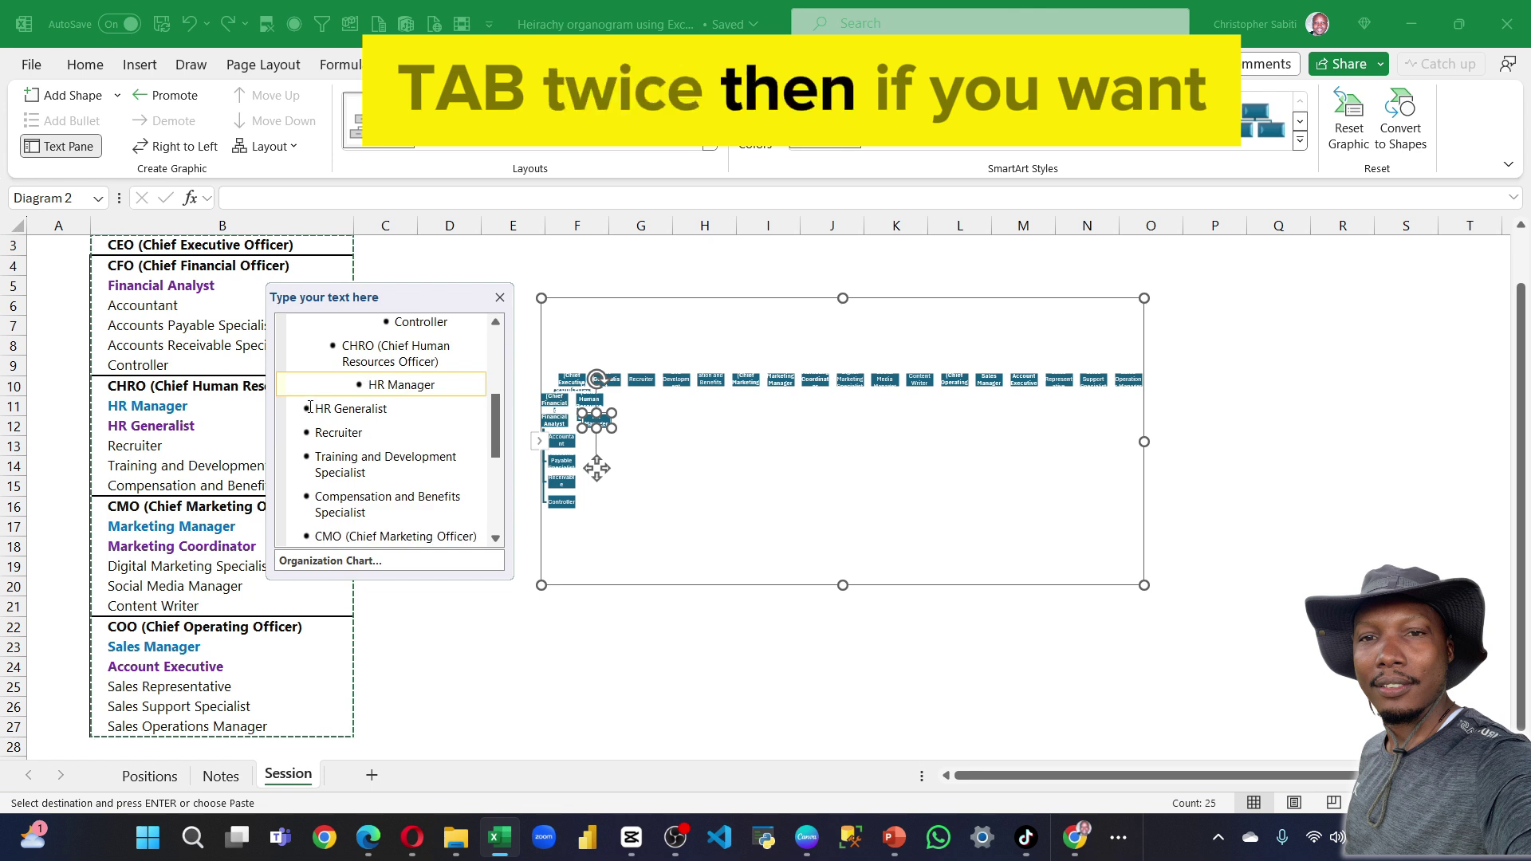
click(317, 408)
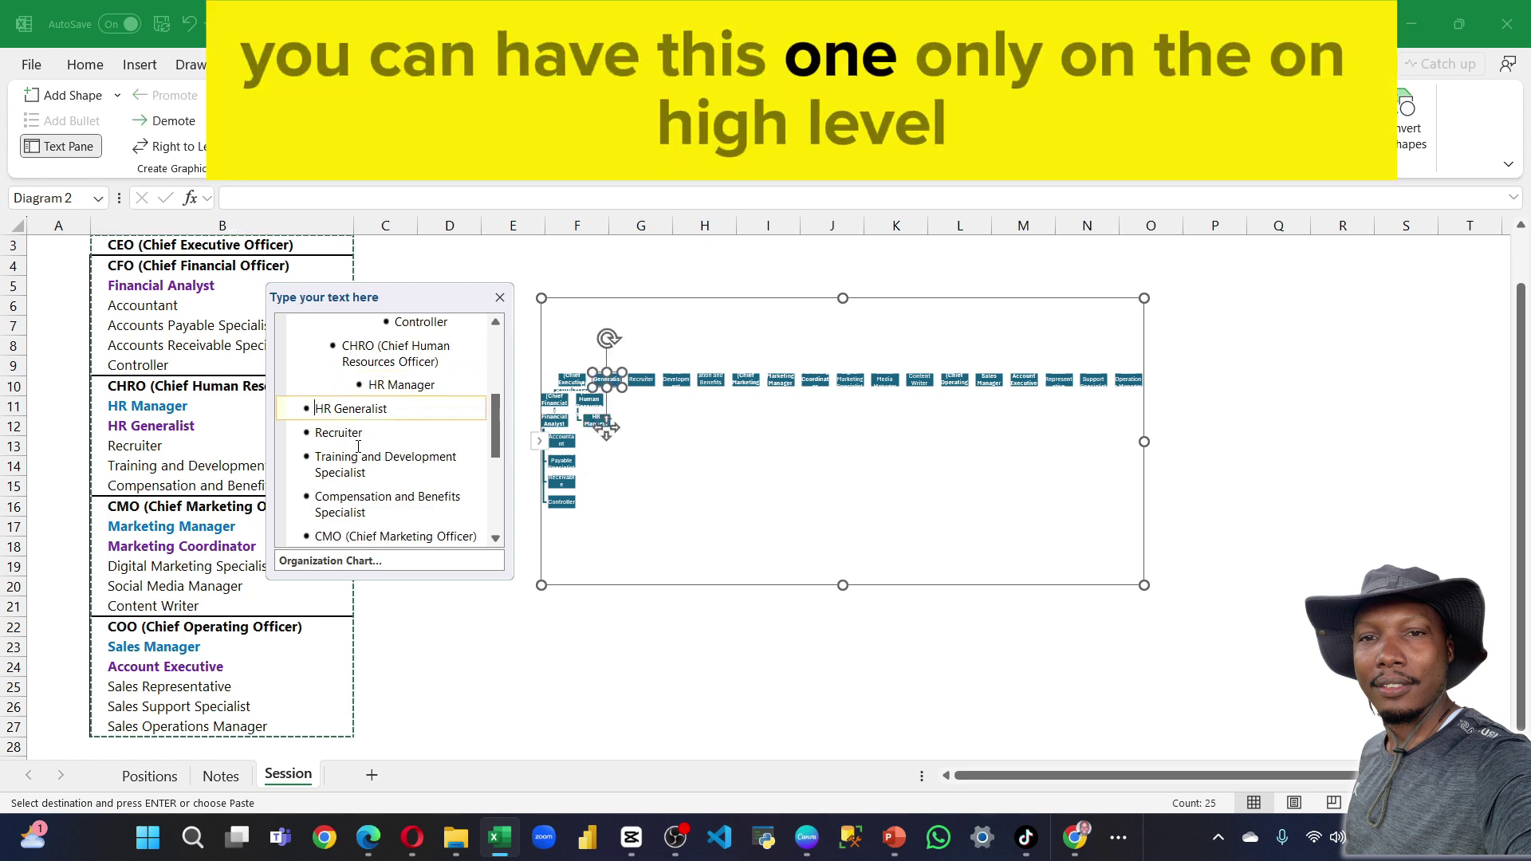
key(Tab)
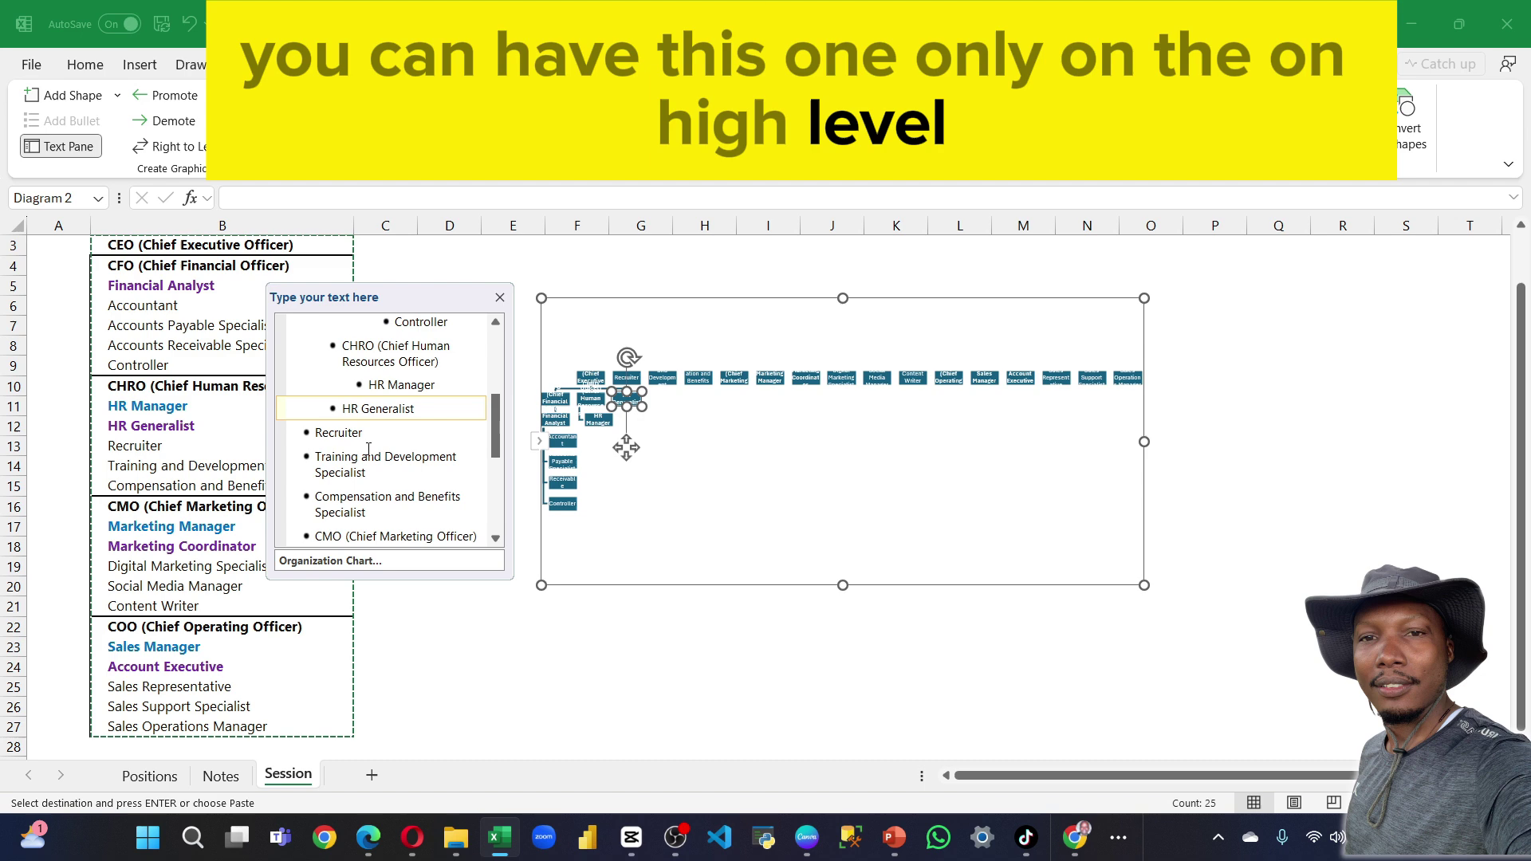
key(Tab)
key(Tab)
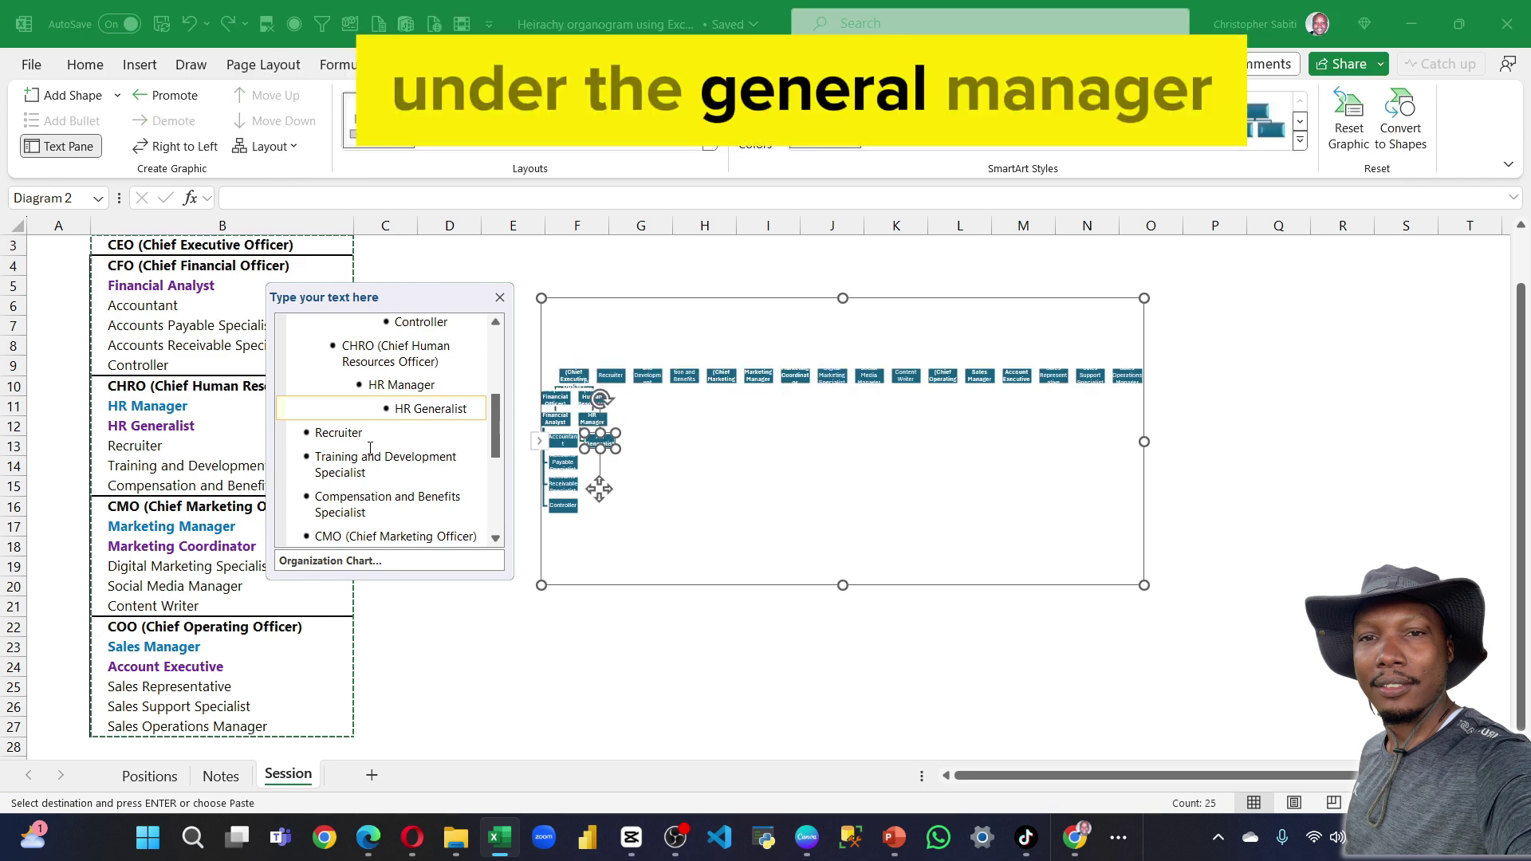
drag(315, 432, 387, 510)
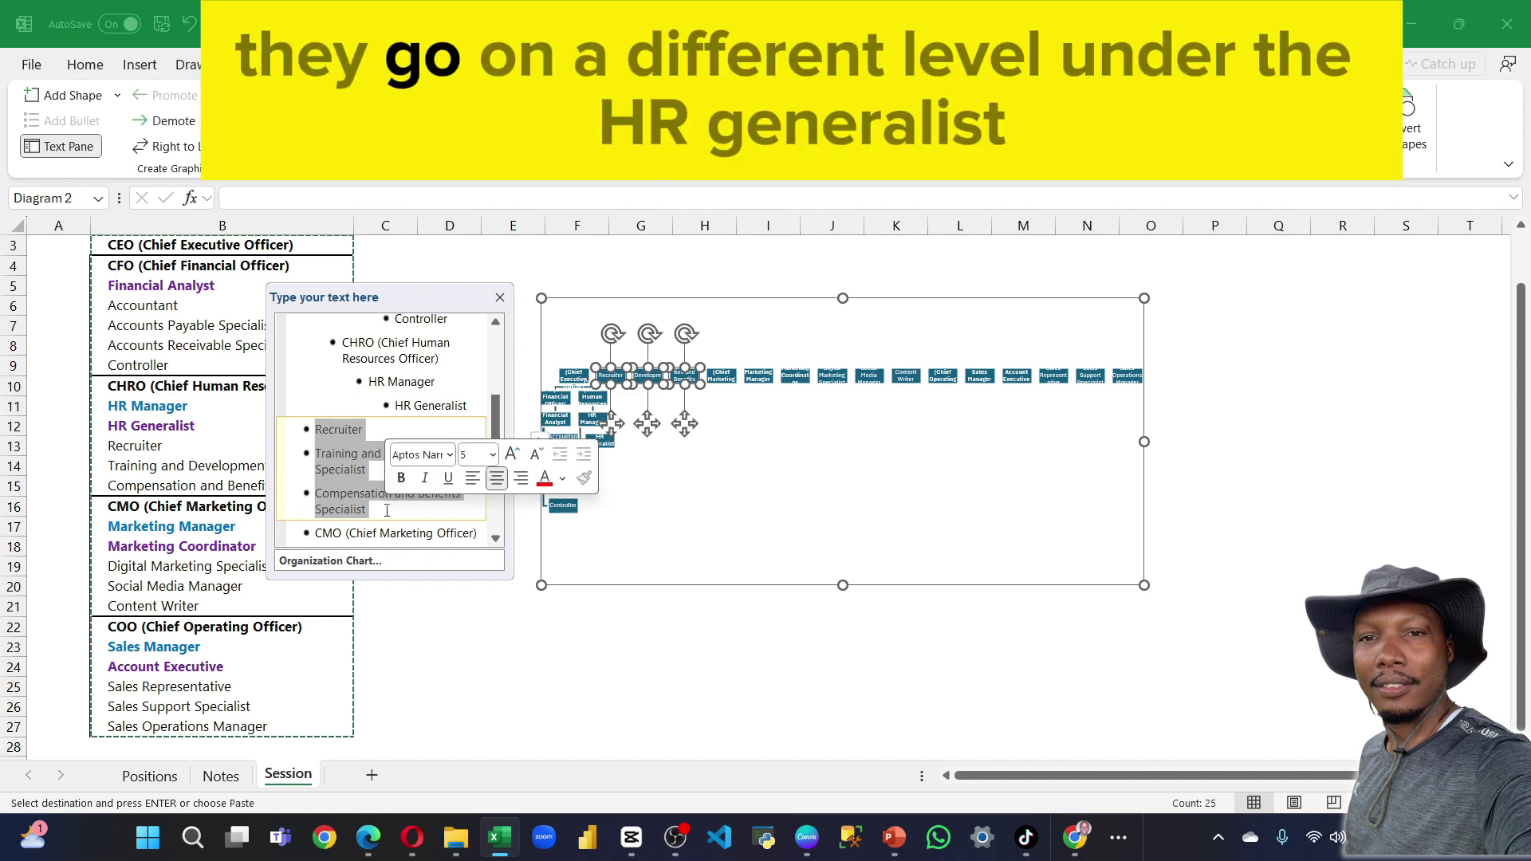
key(Tab)
key(Tab)
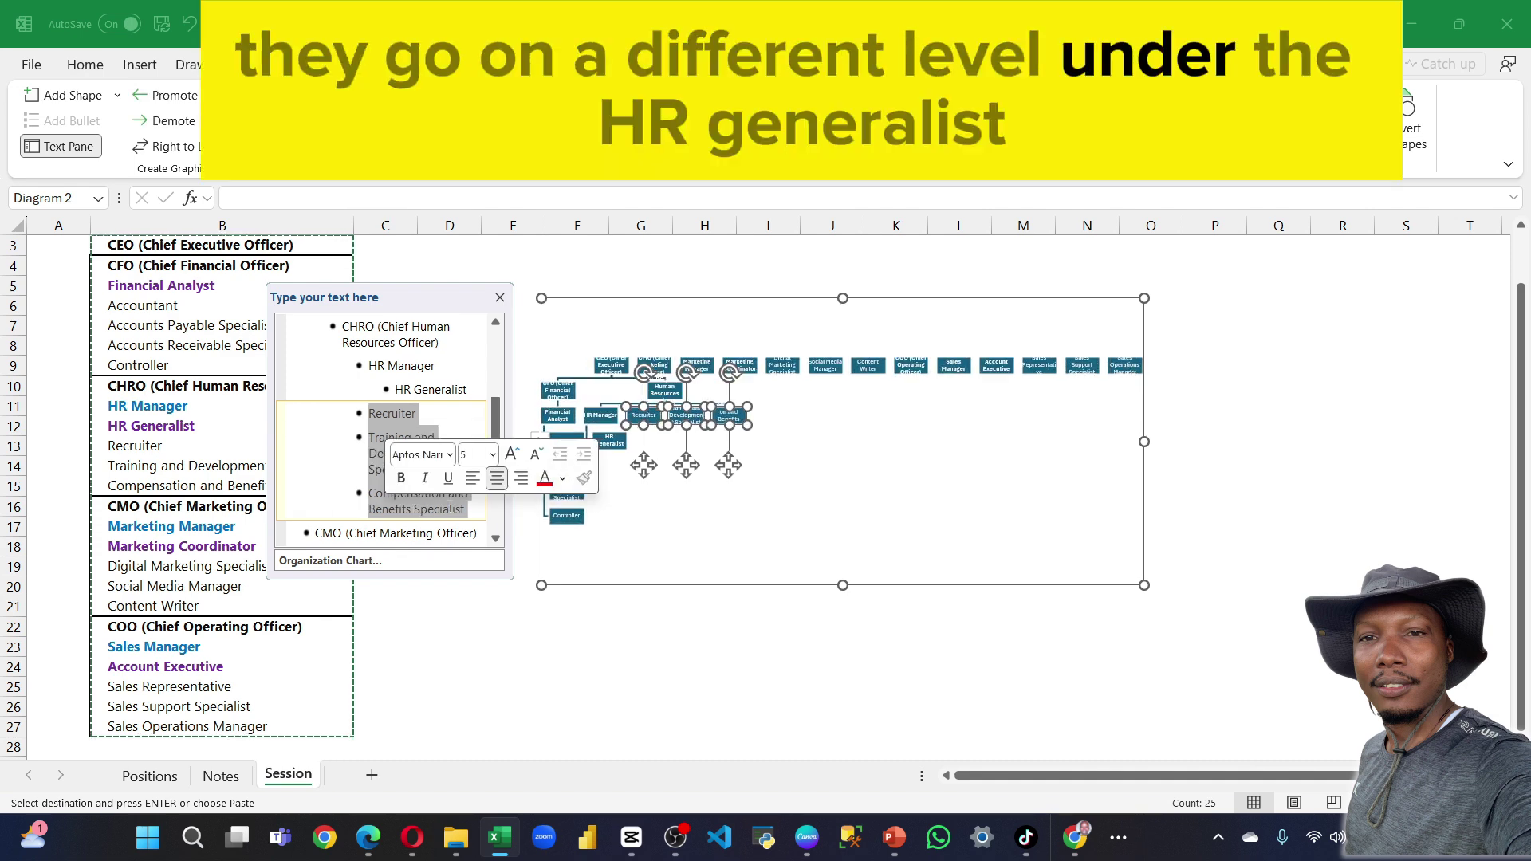
key(Tab)
key(Tab)
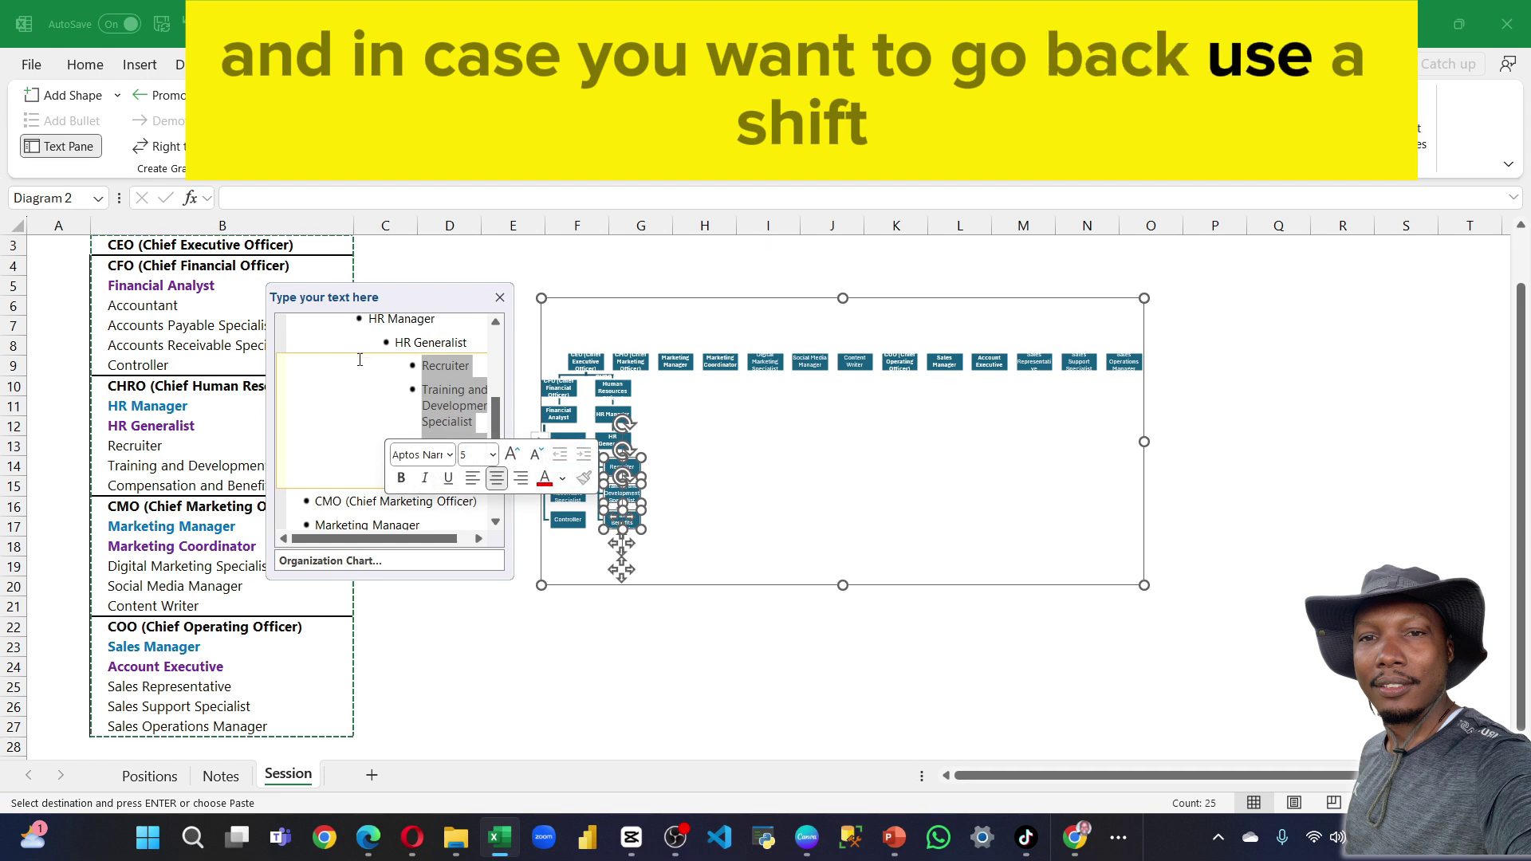
Format-paint HR Generalist's bold purple style onto Compensation and Benefits Specialist.
click(422, 405)
click(424, 451)
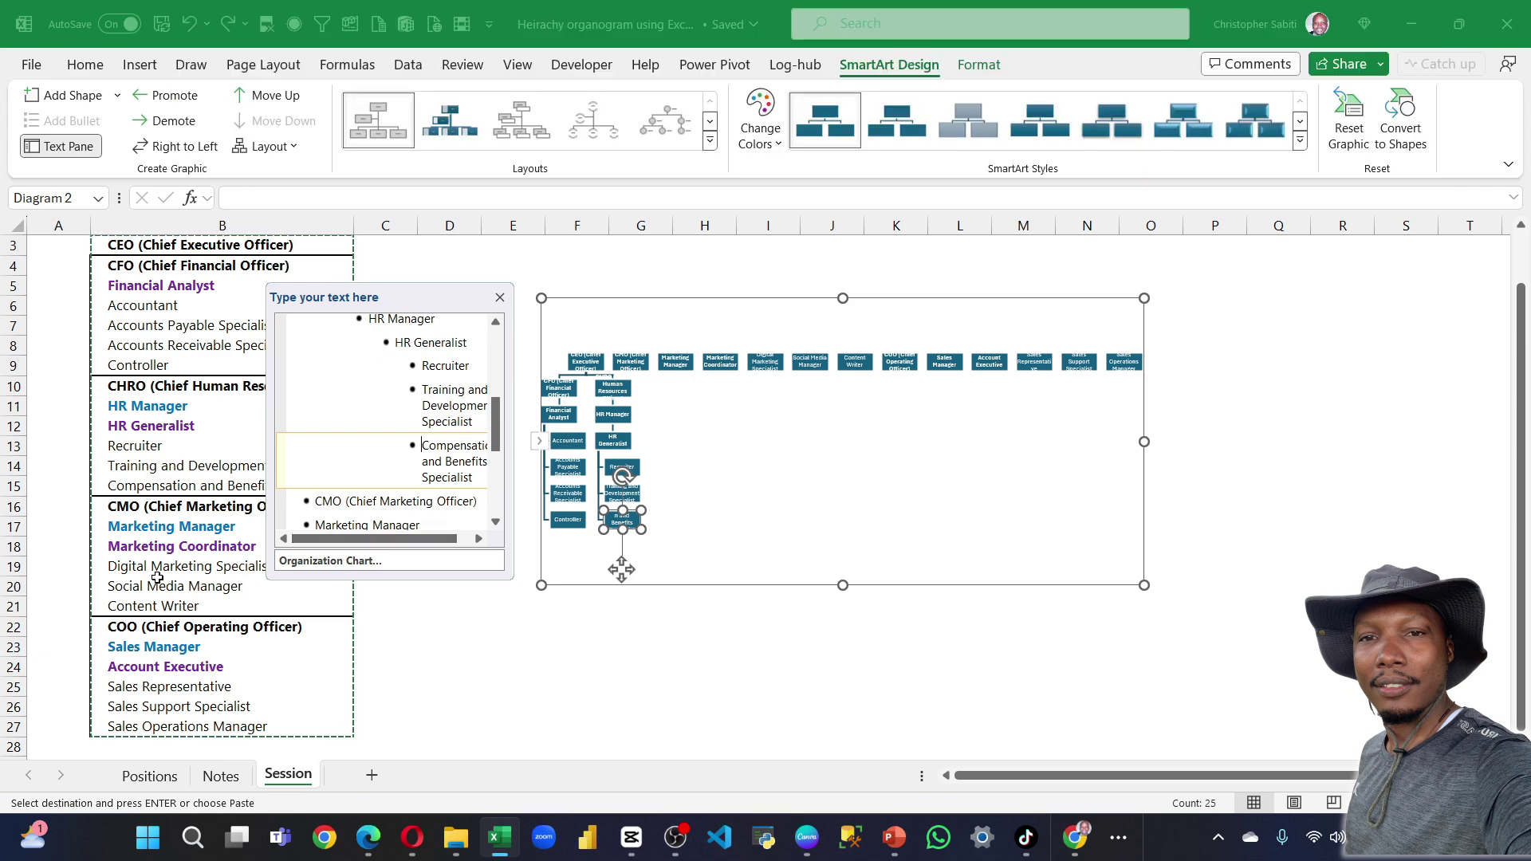
drag(315, 297, 442, 300)
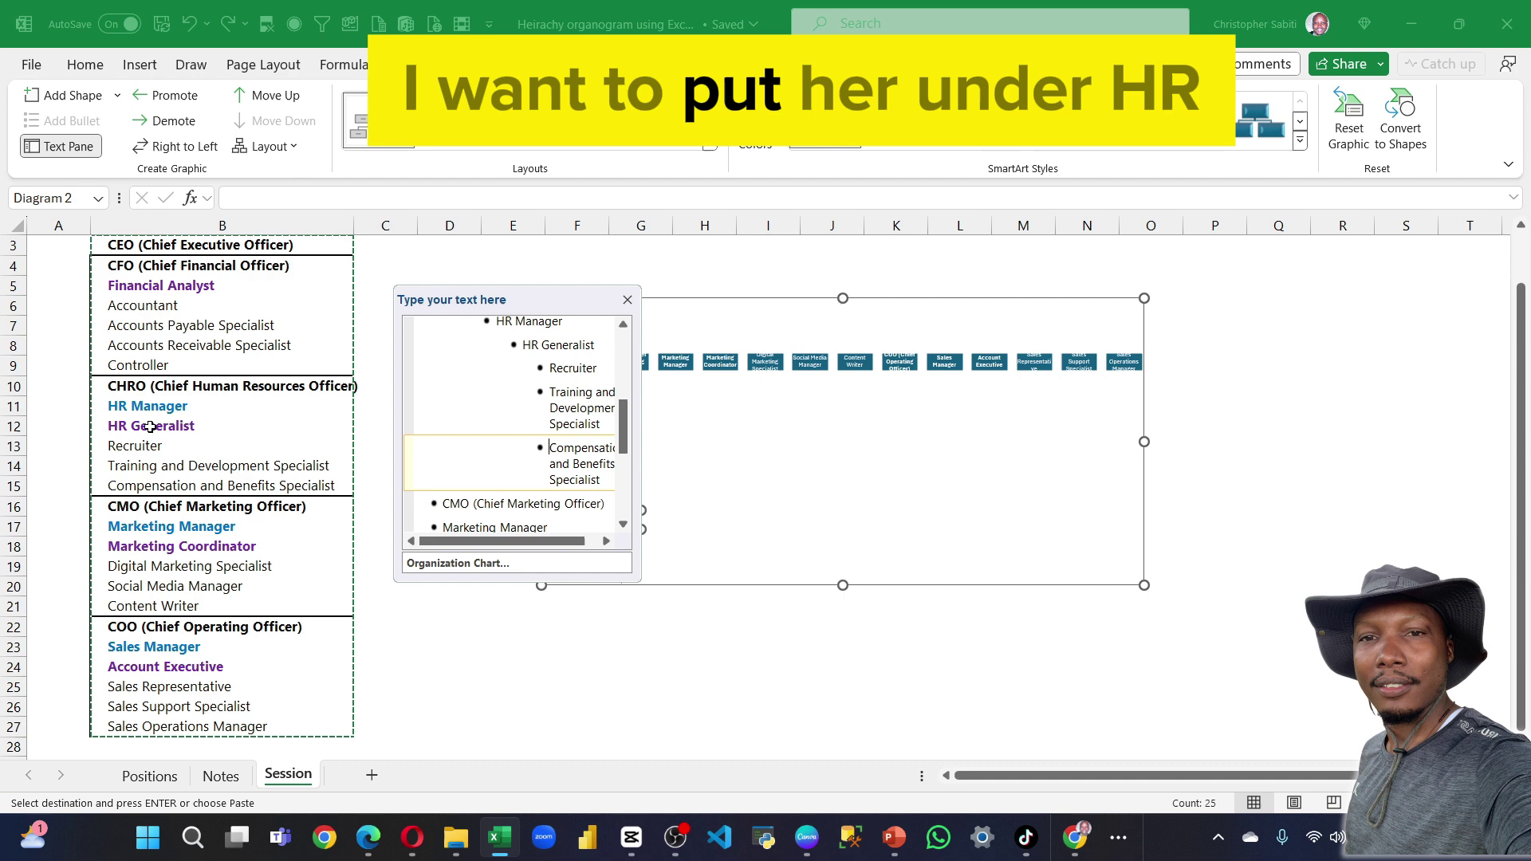
click(161, 486)
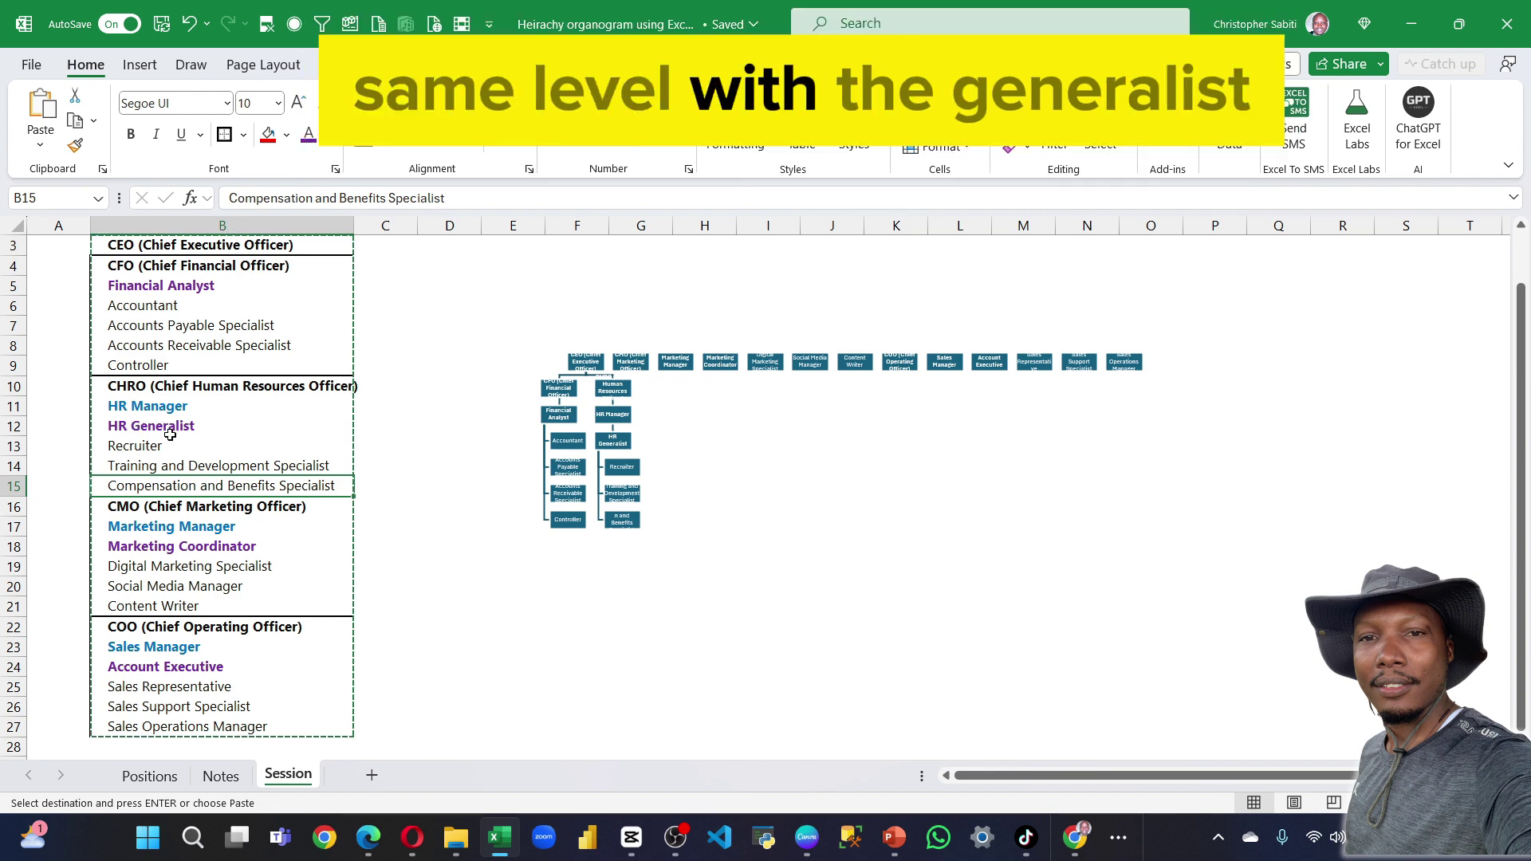
click(165, 431)
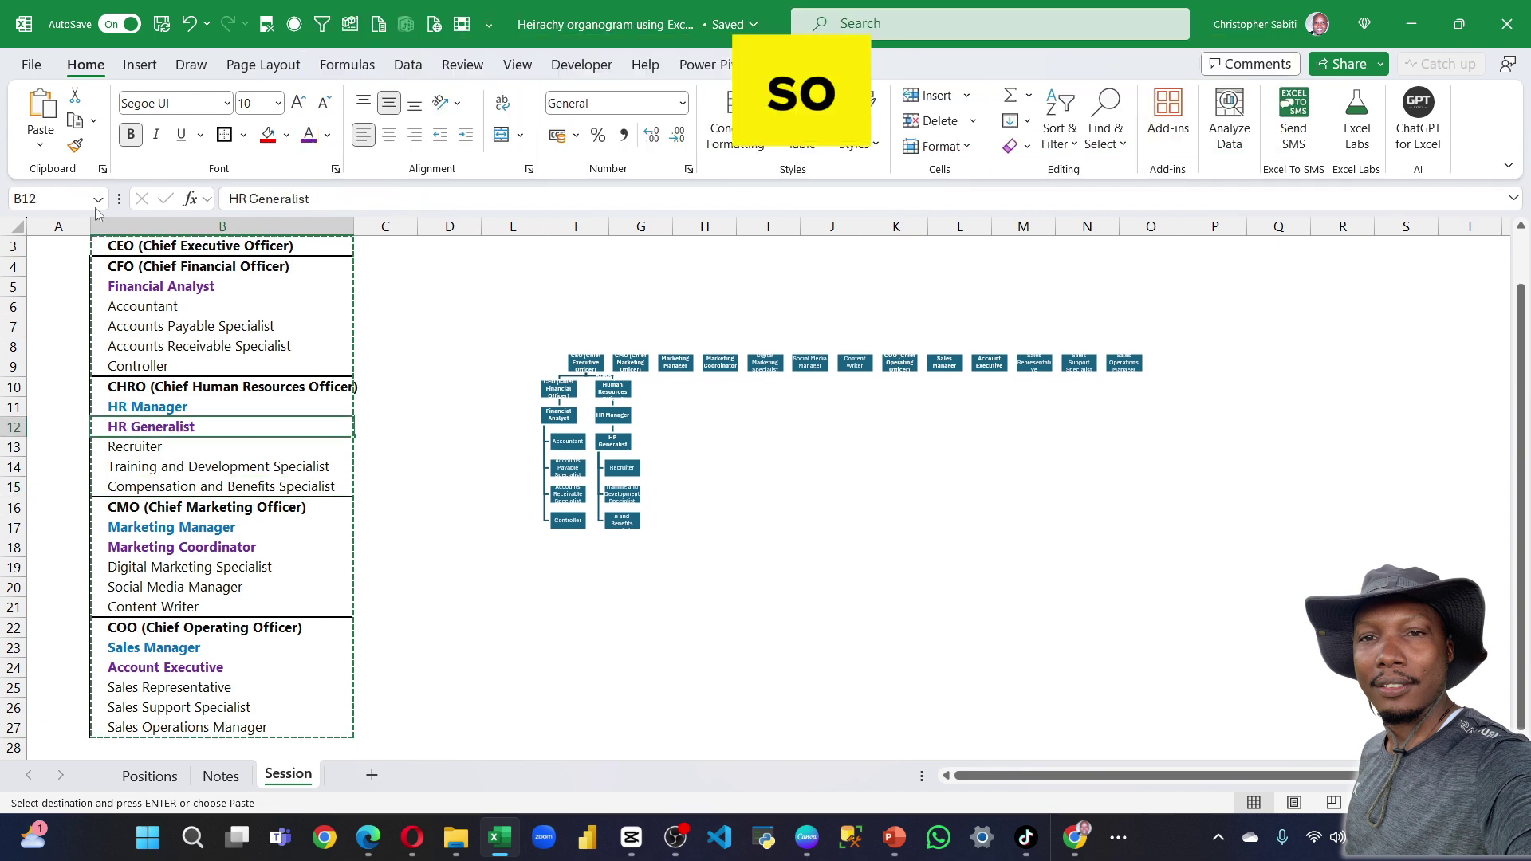
click(76, 146)
click(209, 486)
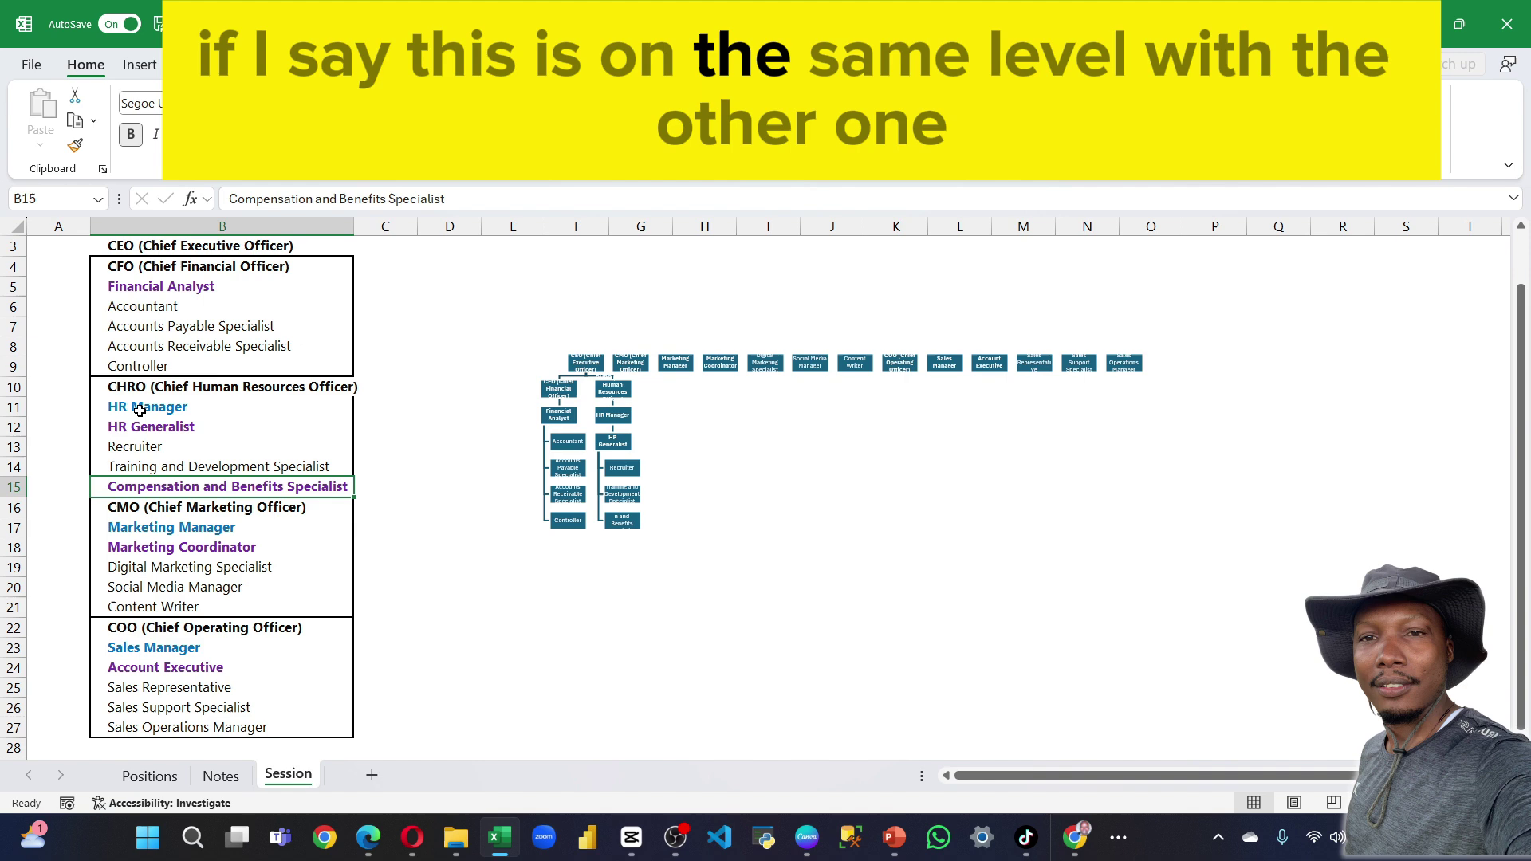
Promote Compensation and Benefits Specialist beside HR Generalist under HR Manager.
click(607, 461)
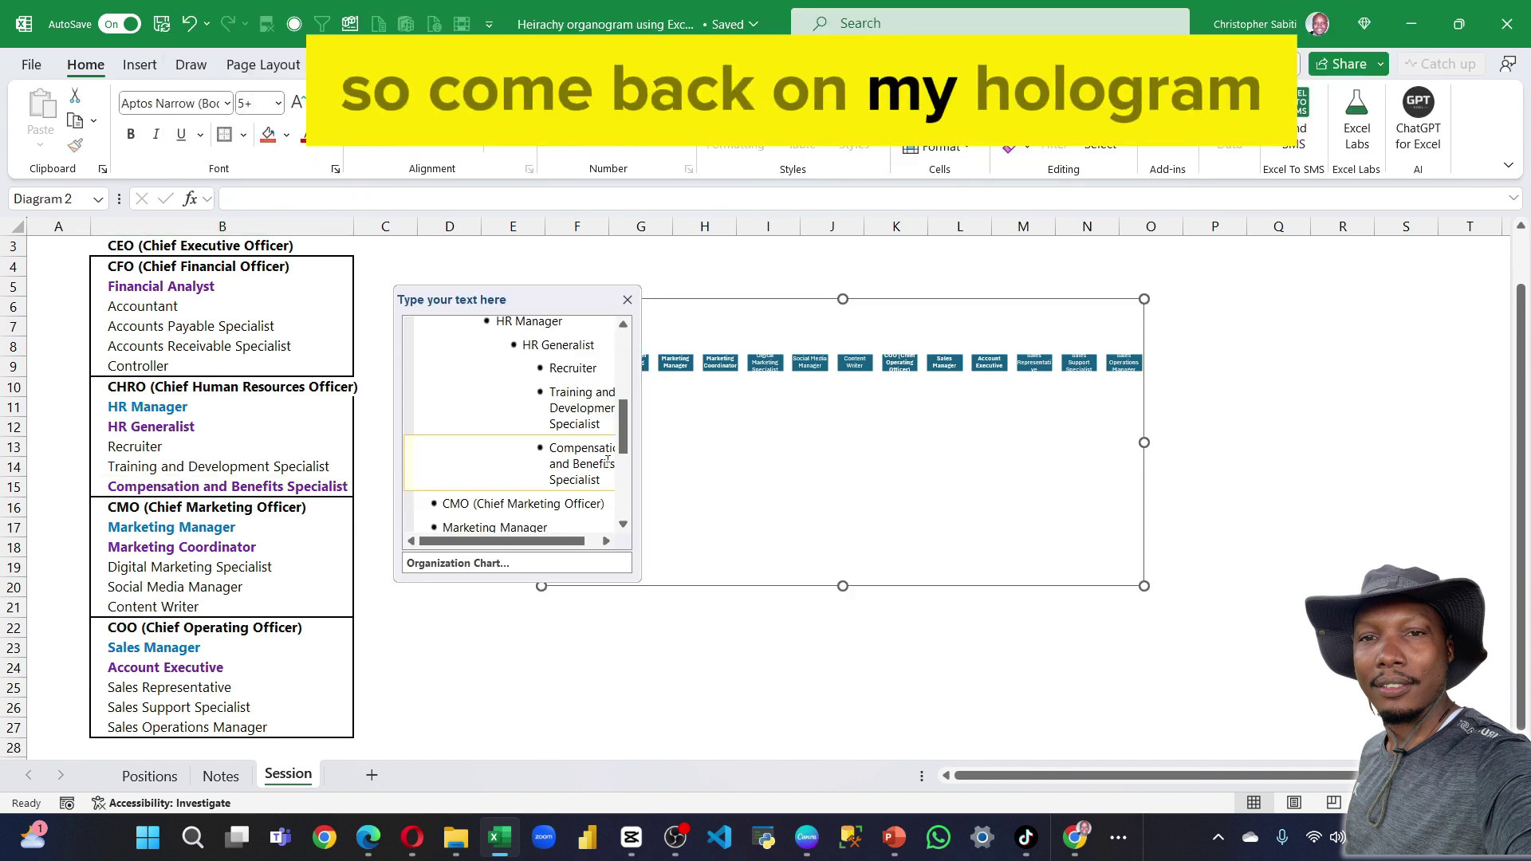
drag(573, 310, 451, 281)
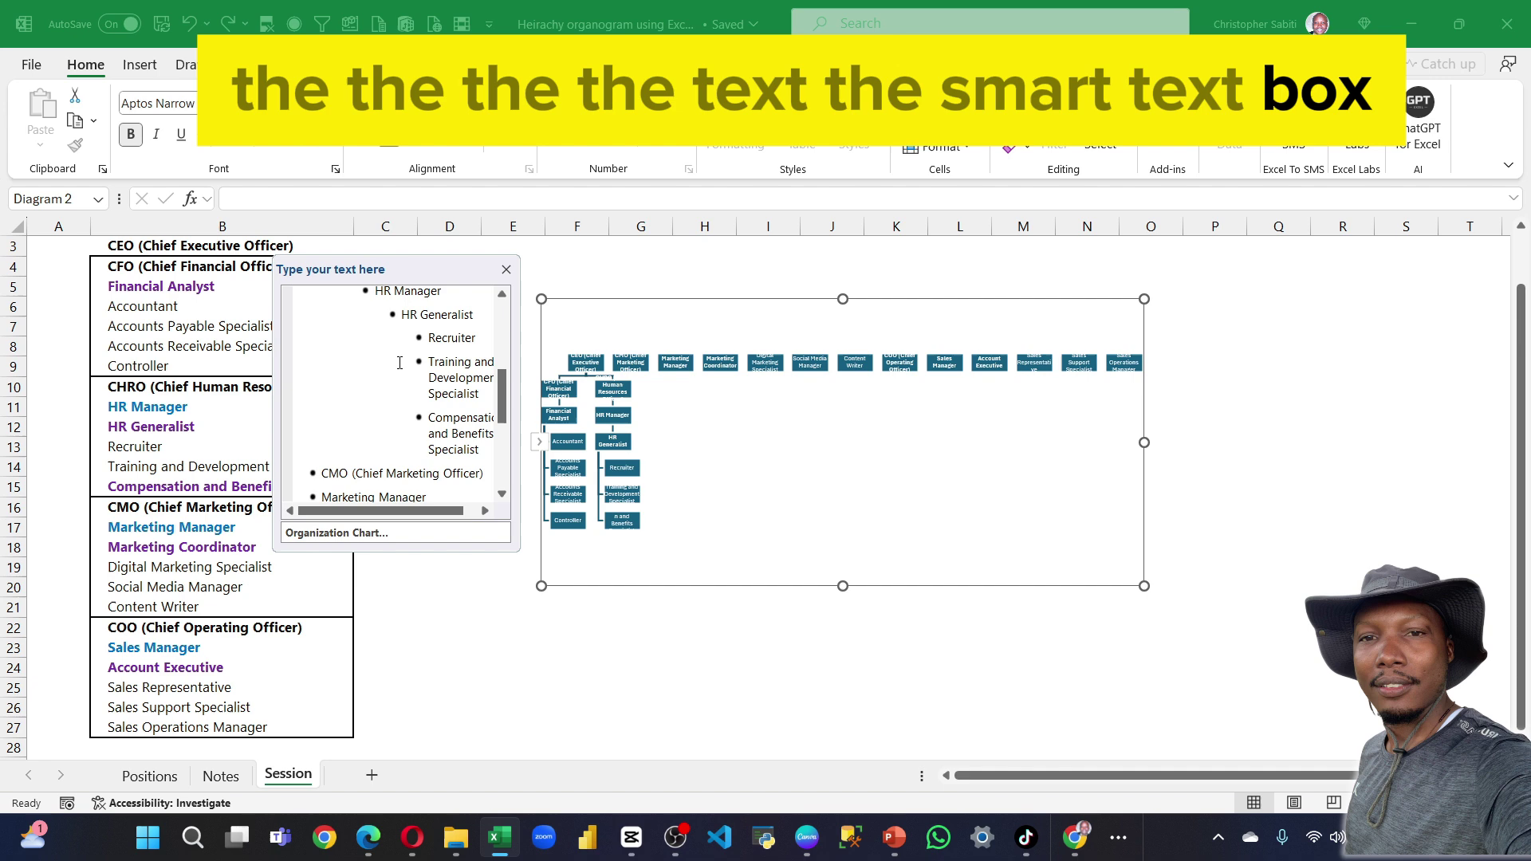
scroll(400, 363, down, 1)
scroll(400, 375, down, 2)
scroll(400, 384, up, 2)
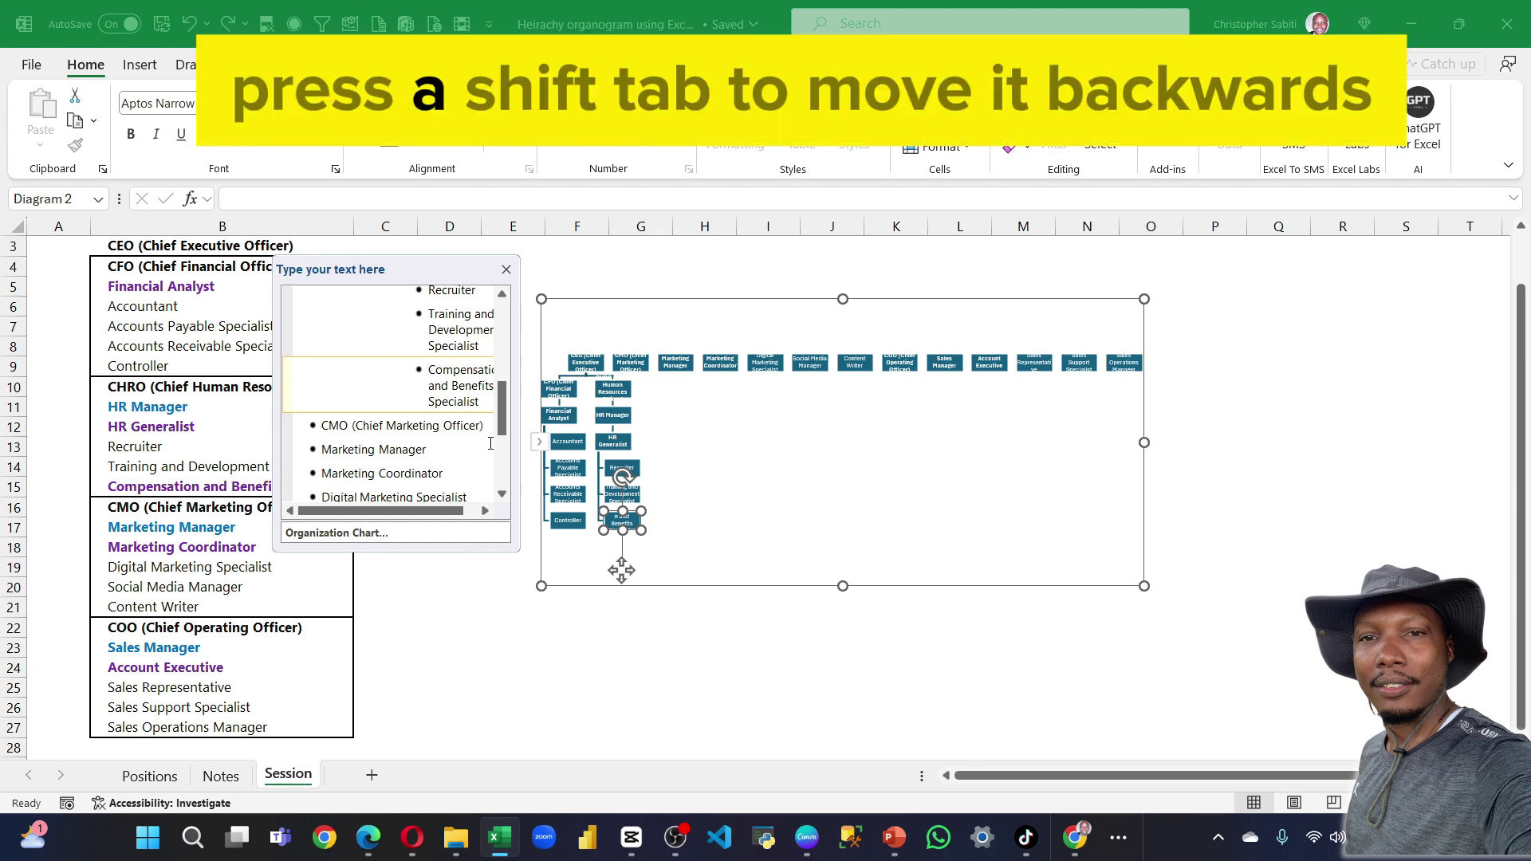
key(shift+Tab)
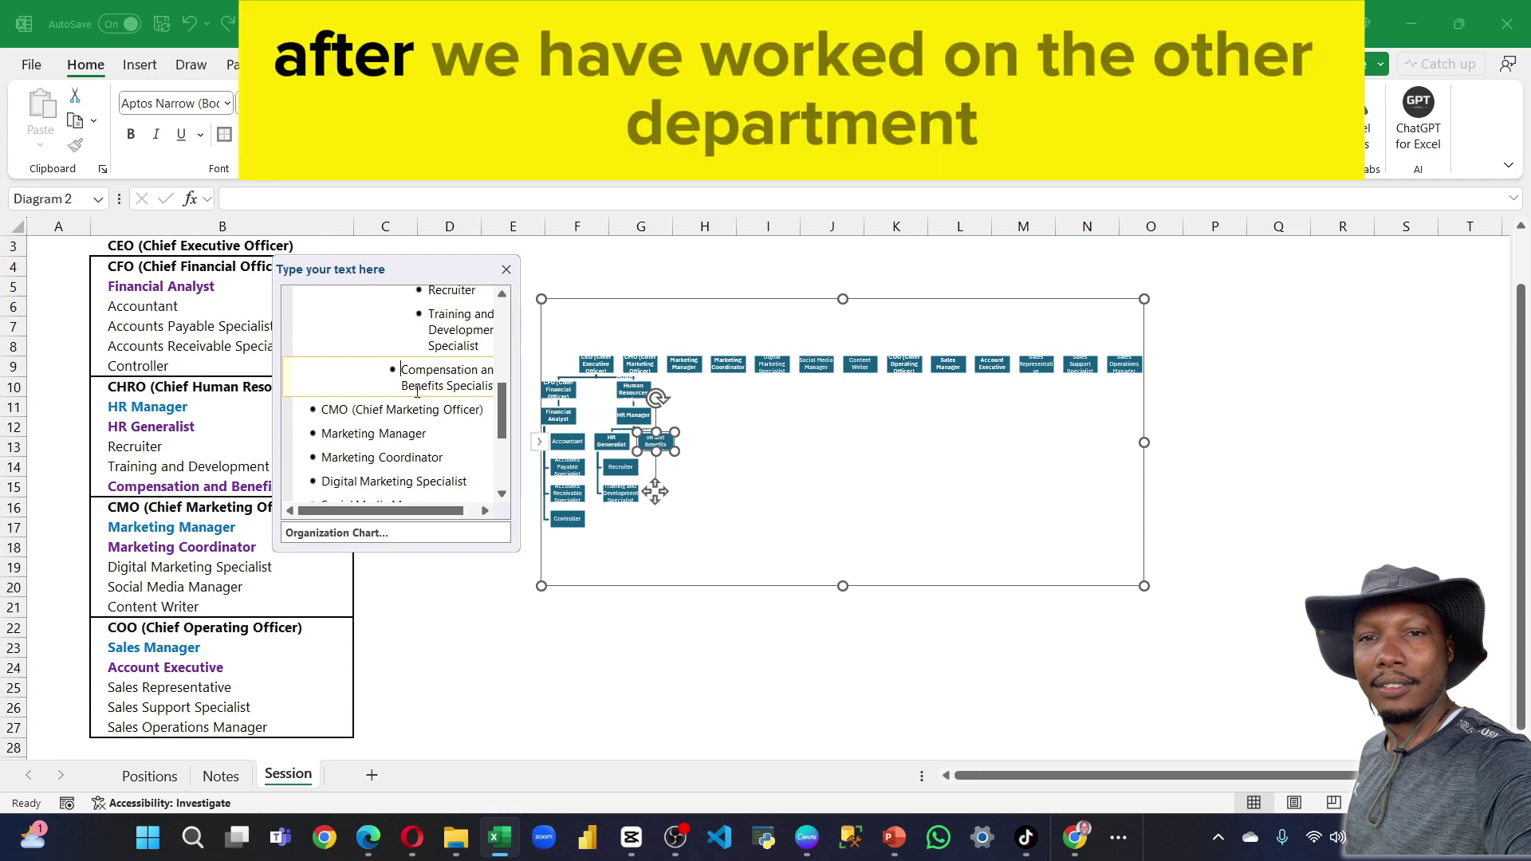
Nest CMO under CEO, then Marketing Manager, Marketing Coordinator and three marketing staff beneath.
drag(499, 408, 501, 437)
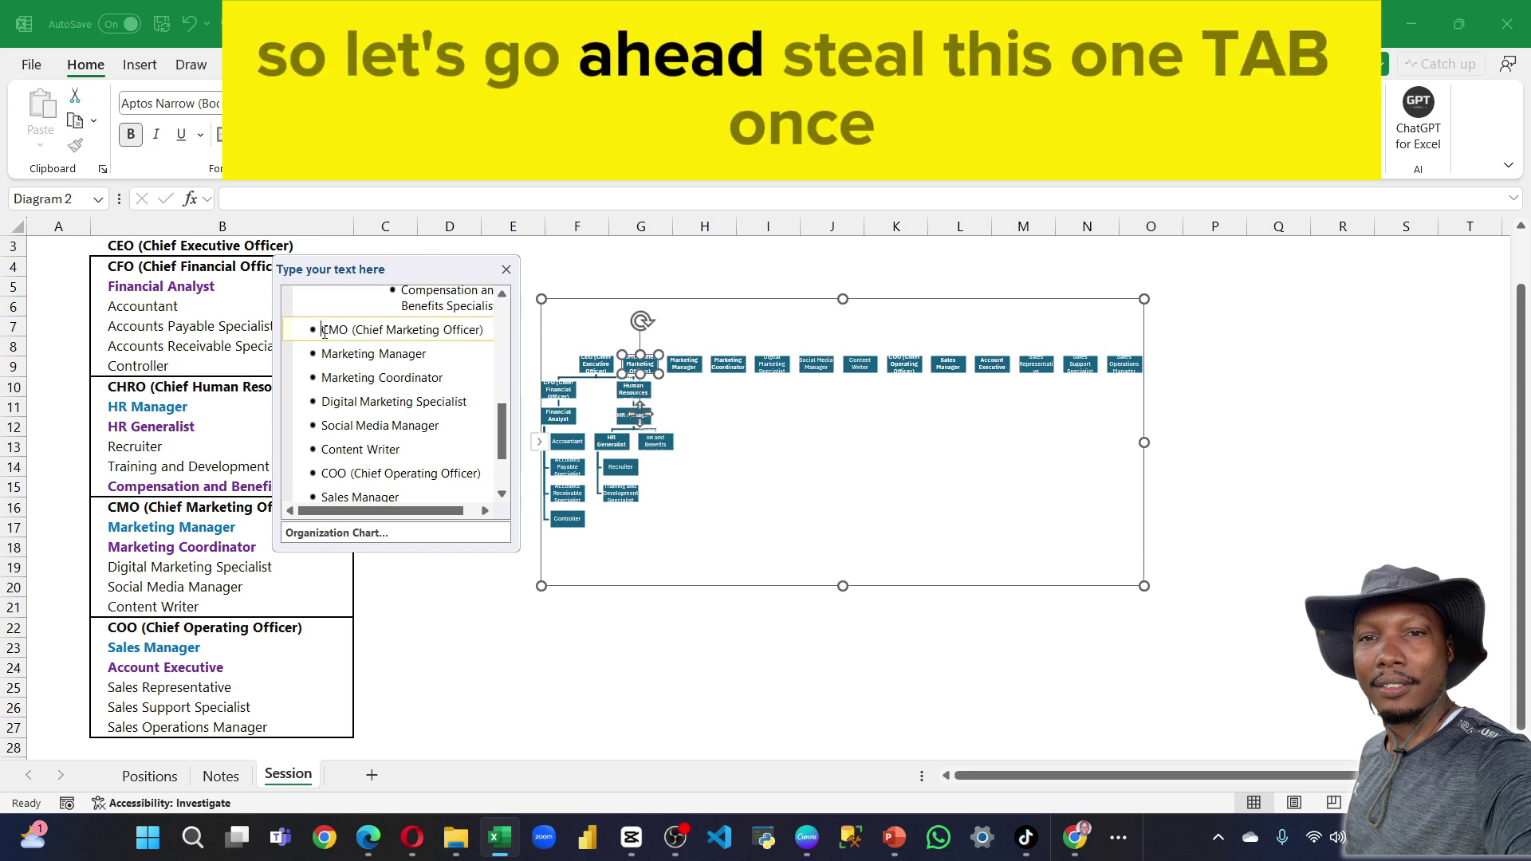
key(Tab)
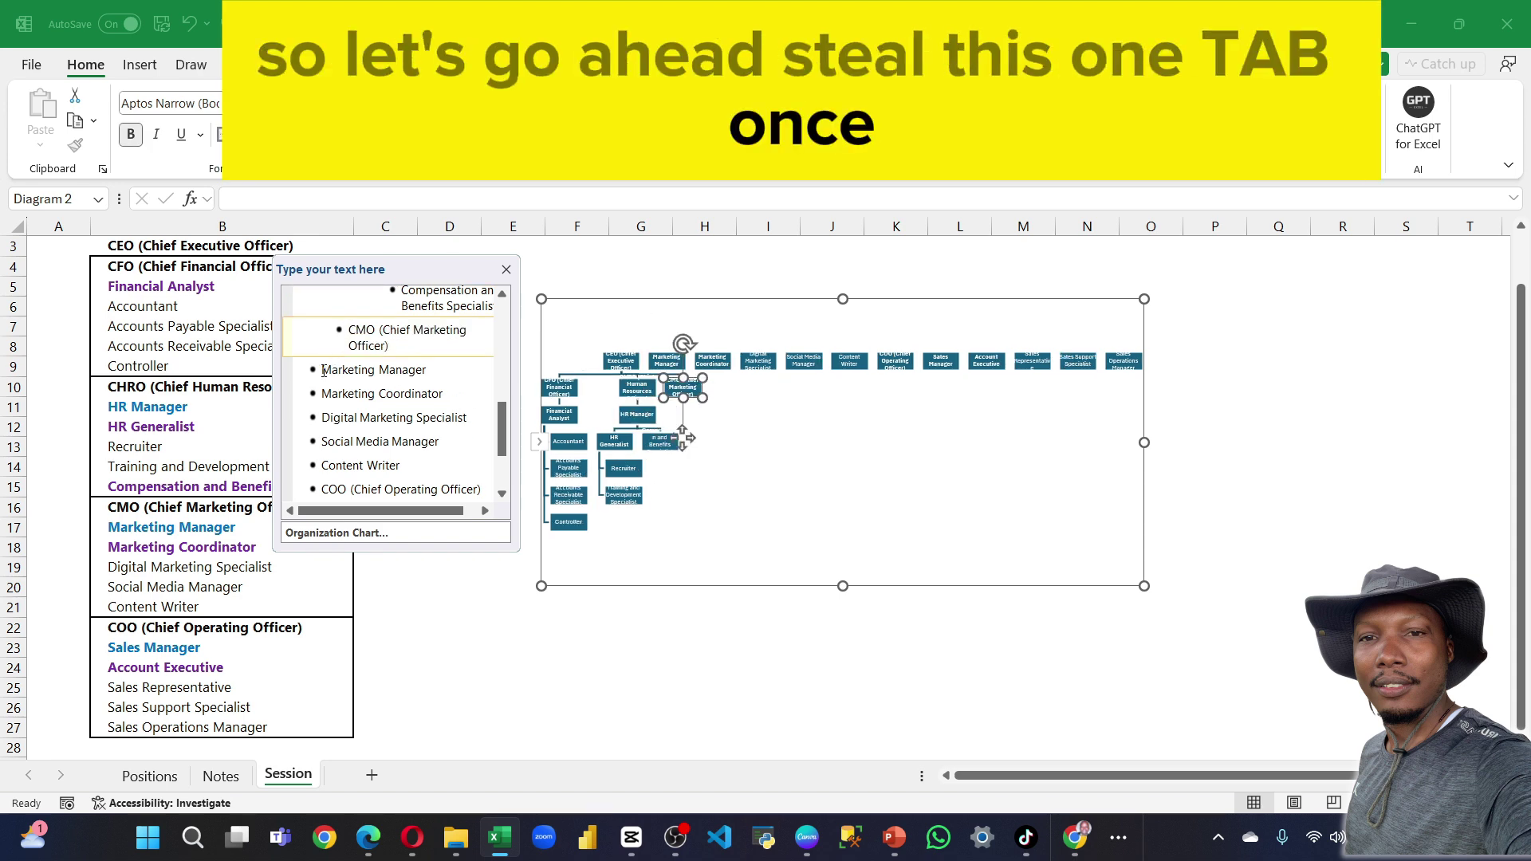
click(323, 371)
key(Tab)
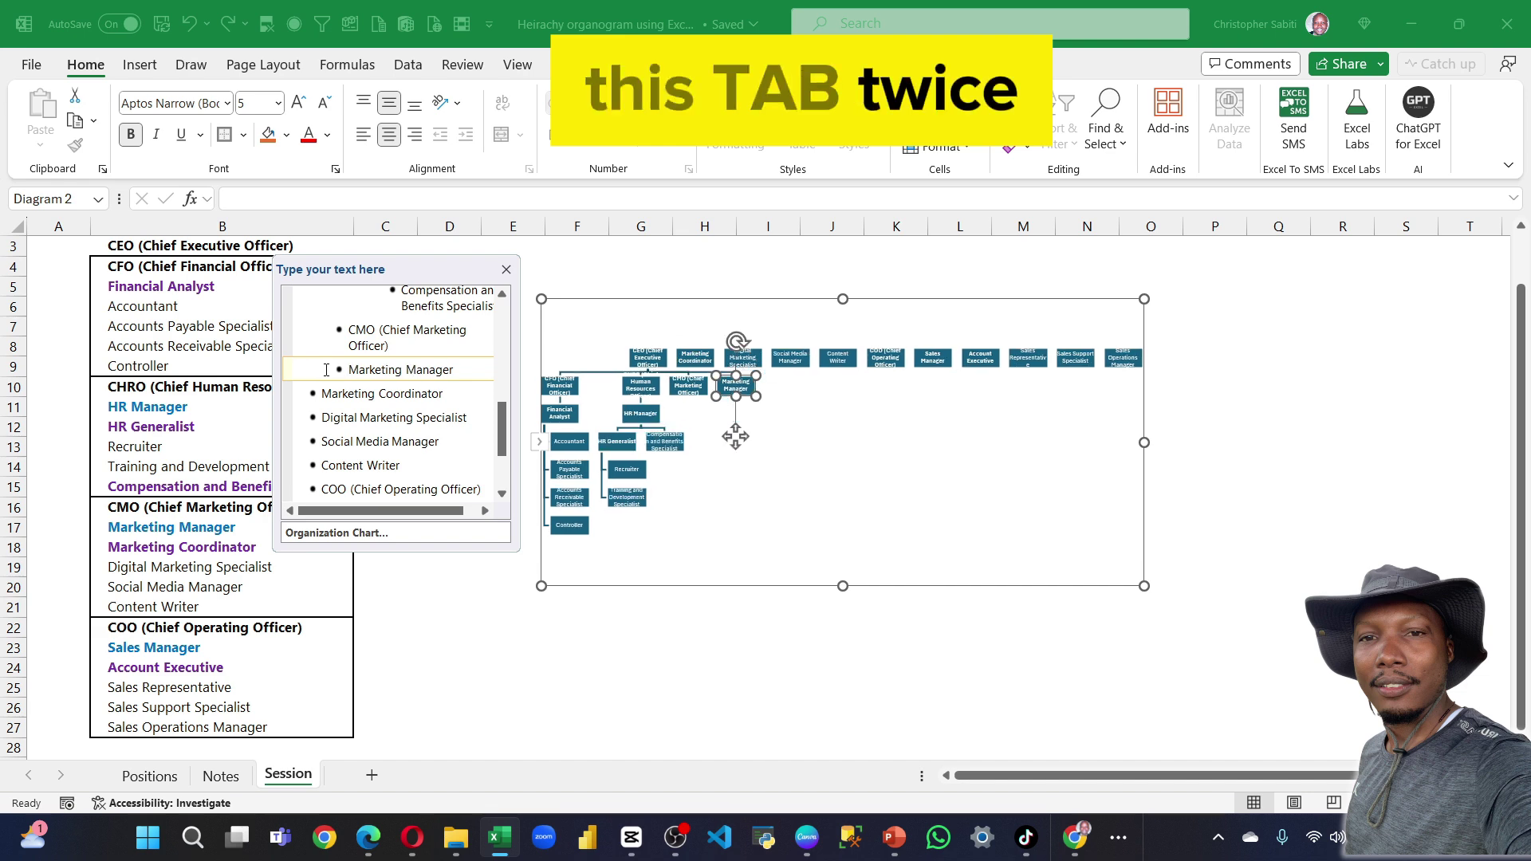
key(Tab)
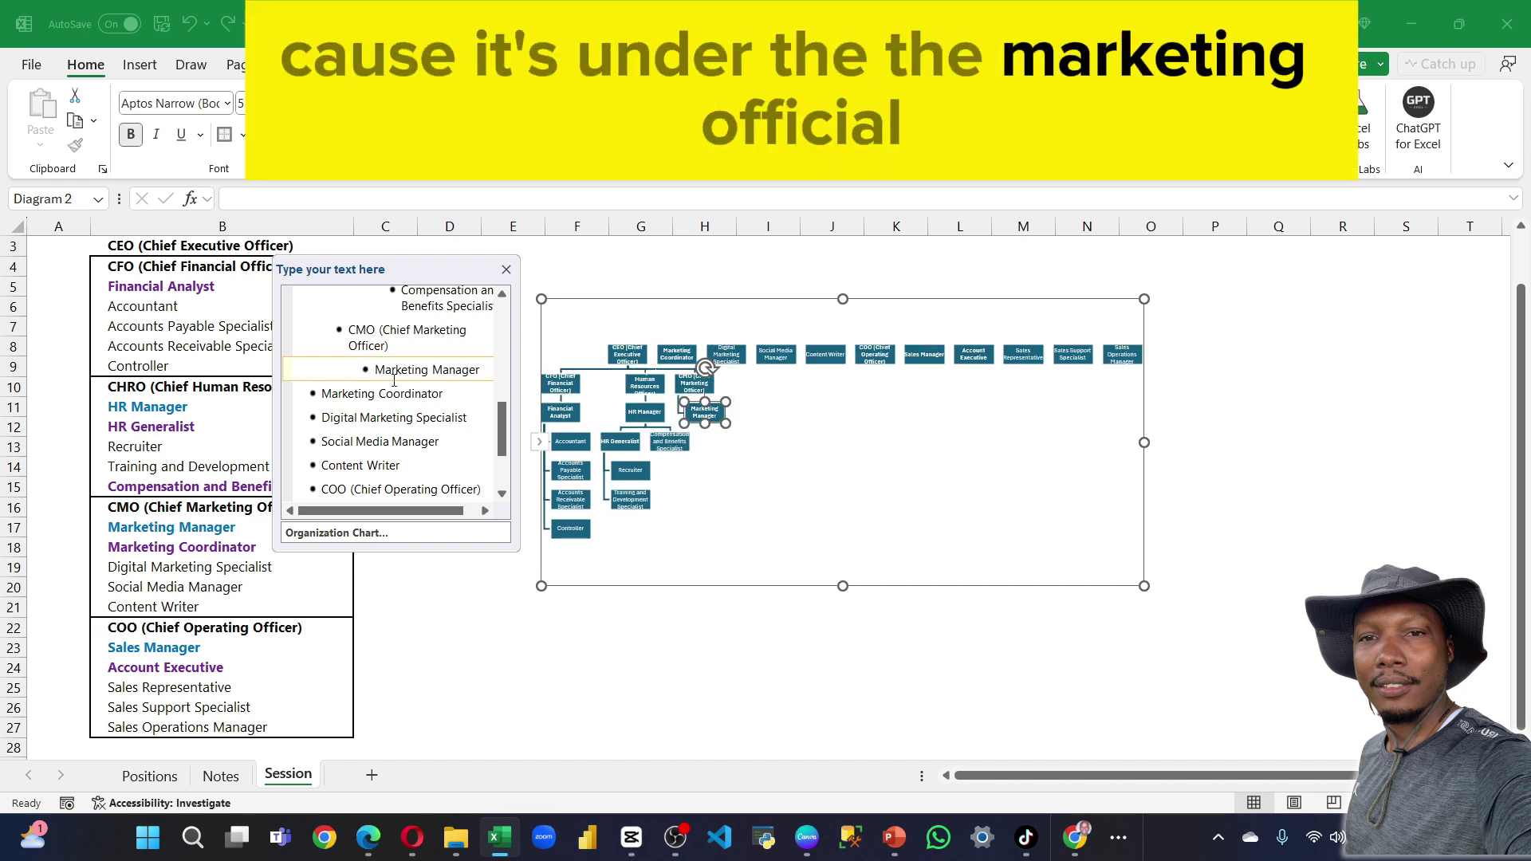
scroll(394, 382, down, 2)
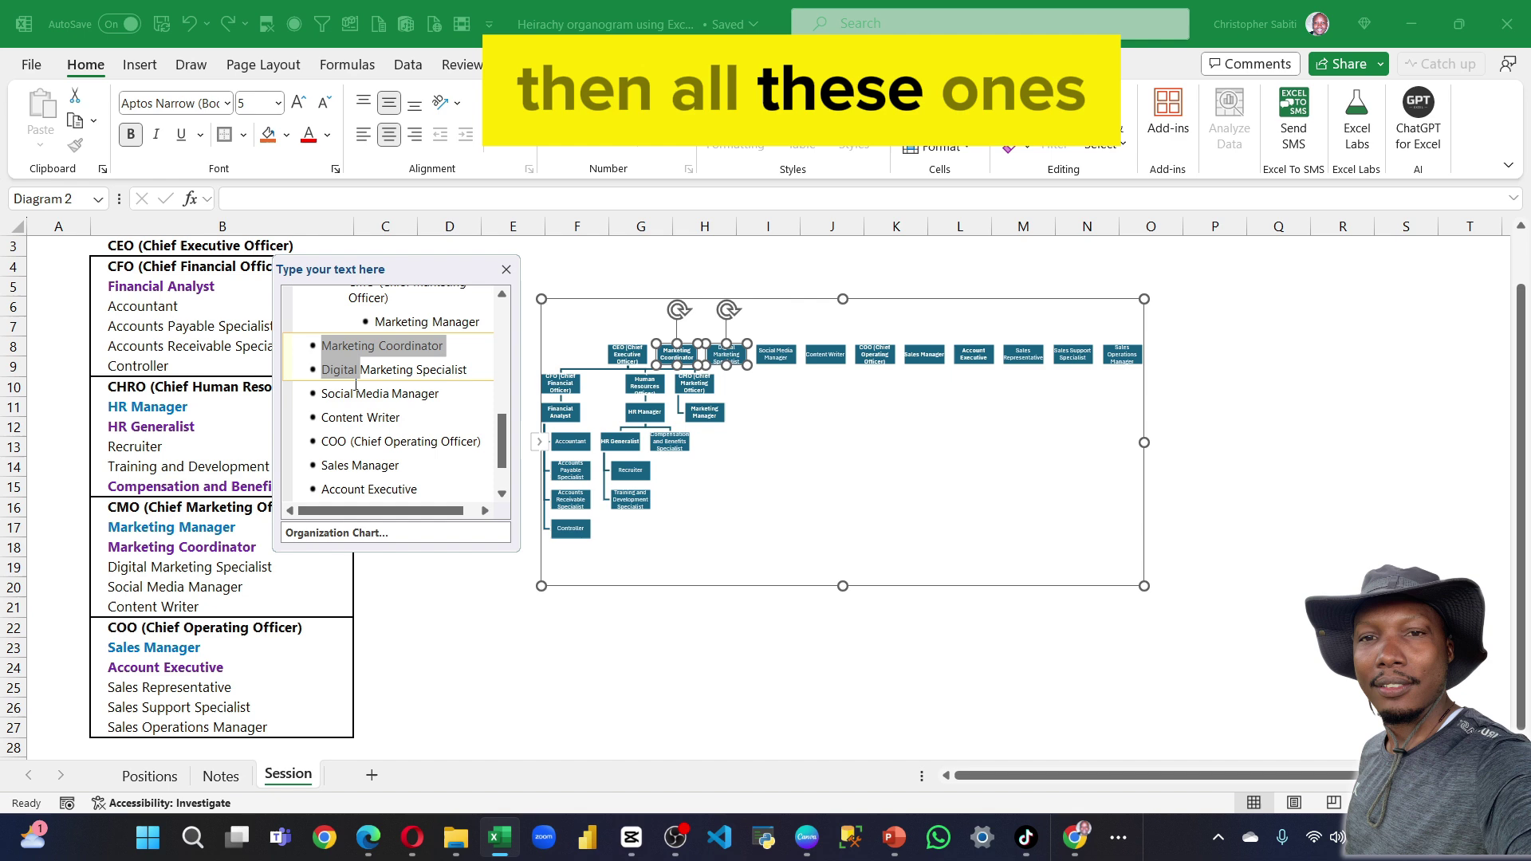
drag(356, 385, 401, 418)
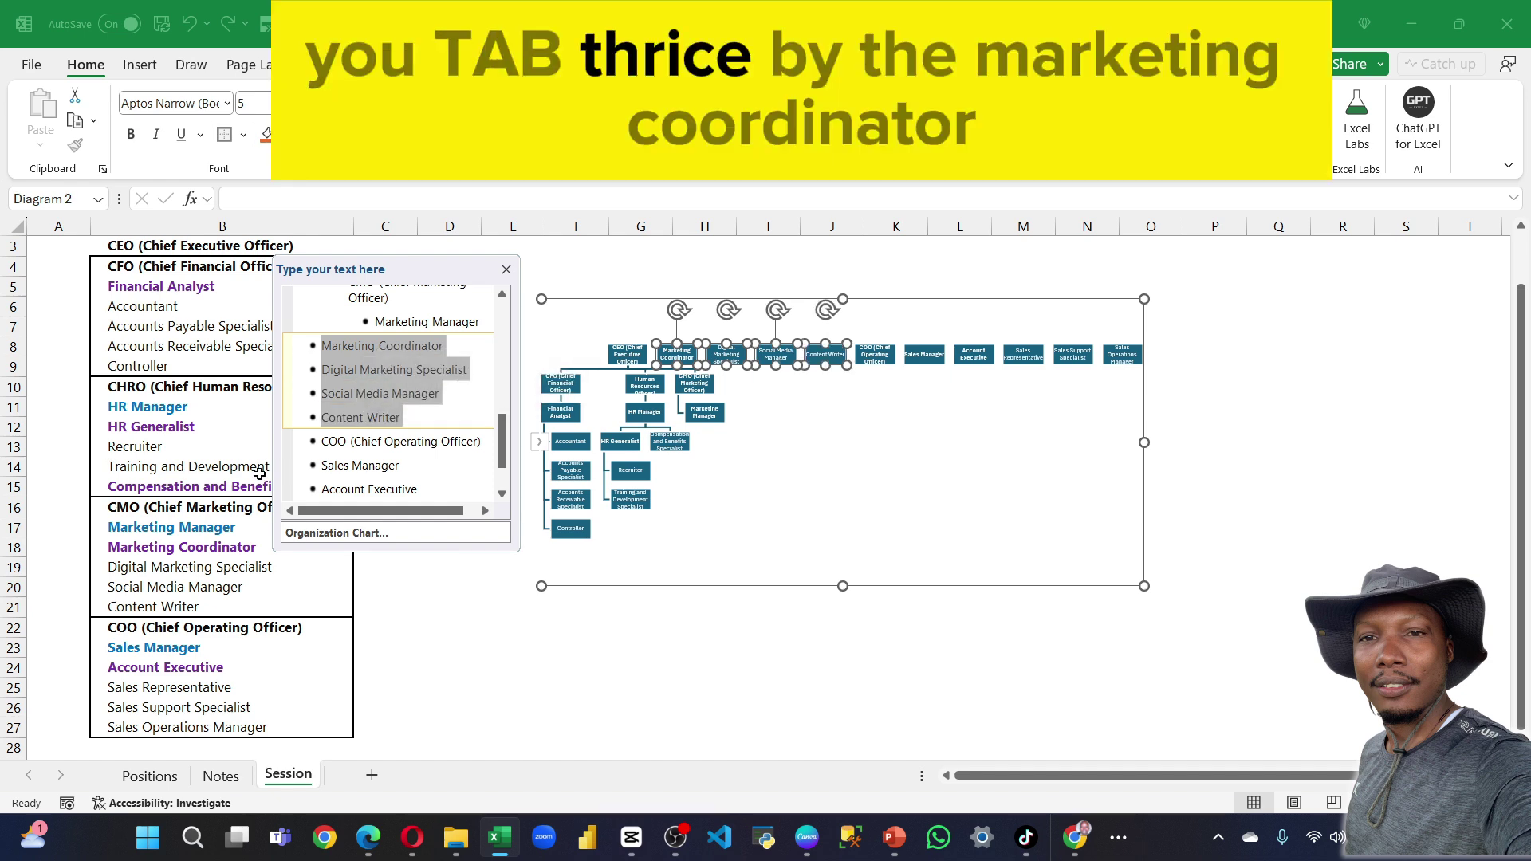
click(338, 353)
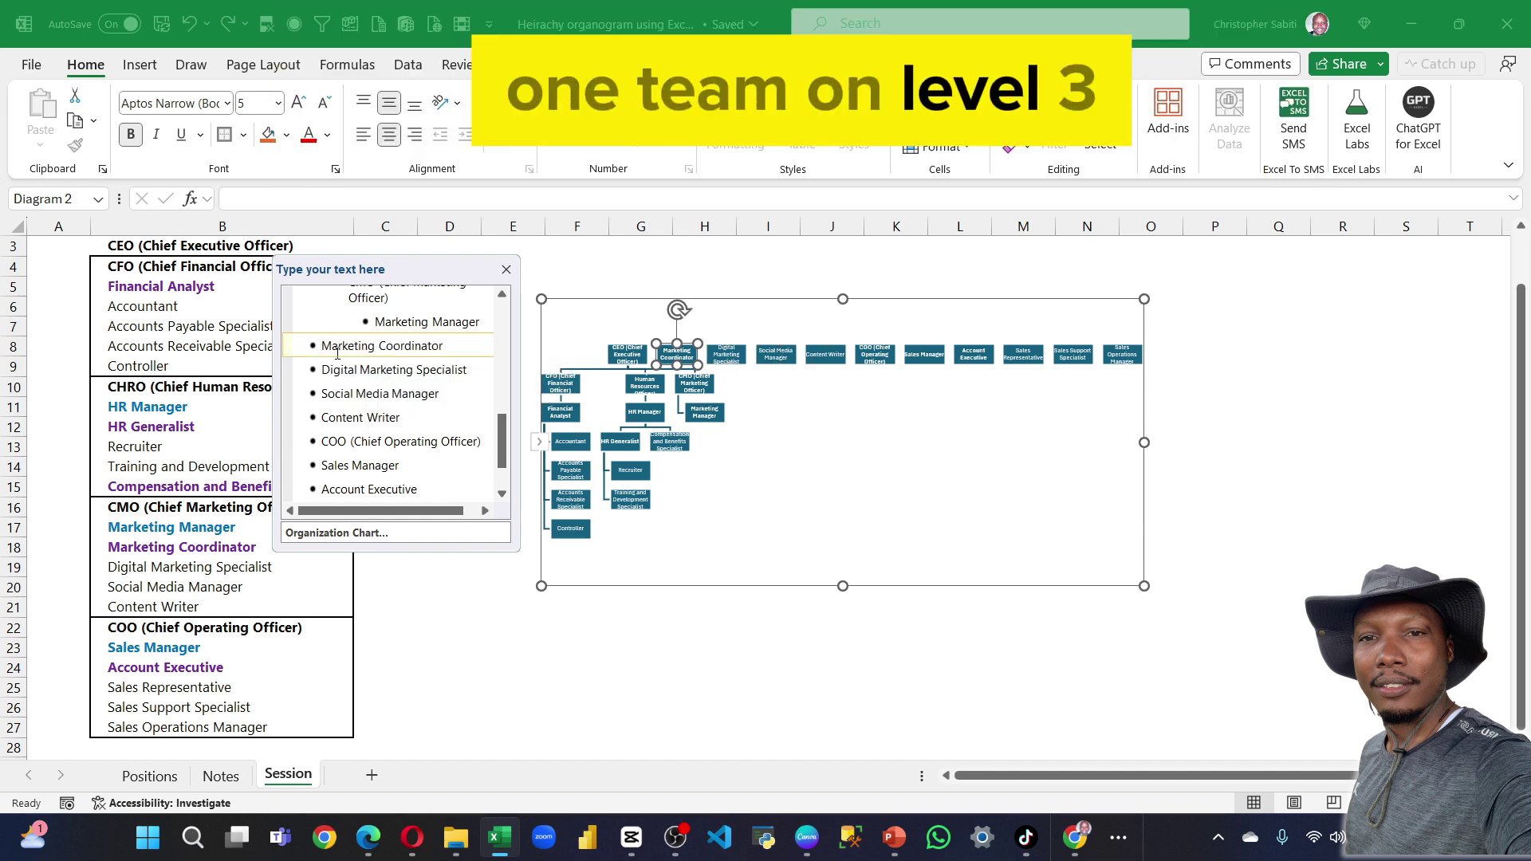
key(Tab)
key(Tab)
key(Tab)
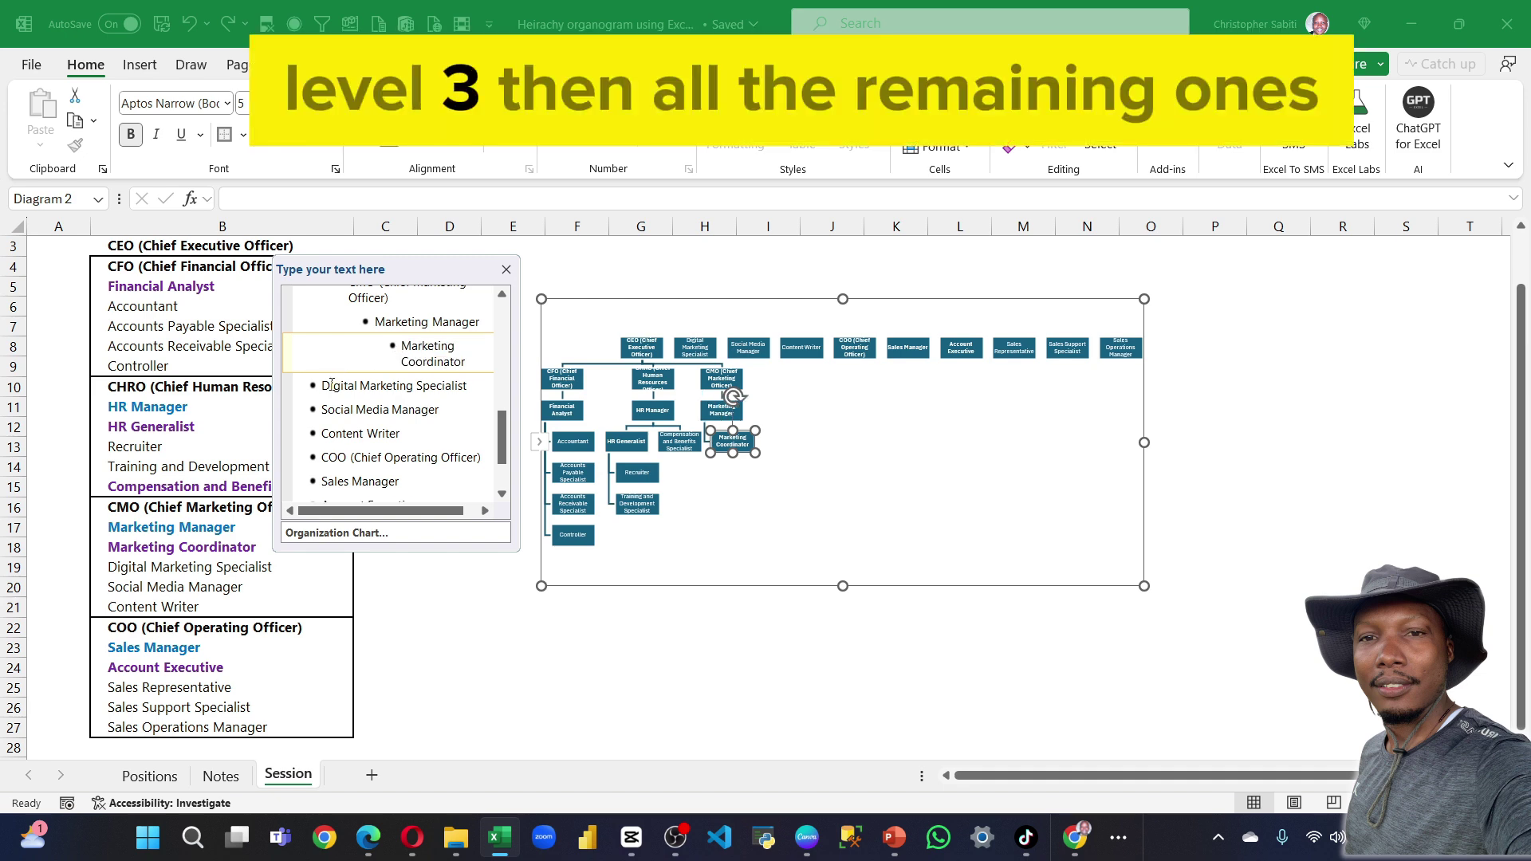
drag(319, 389, 401, 444)
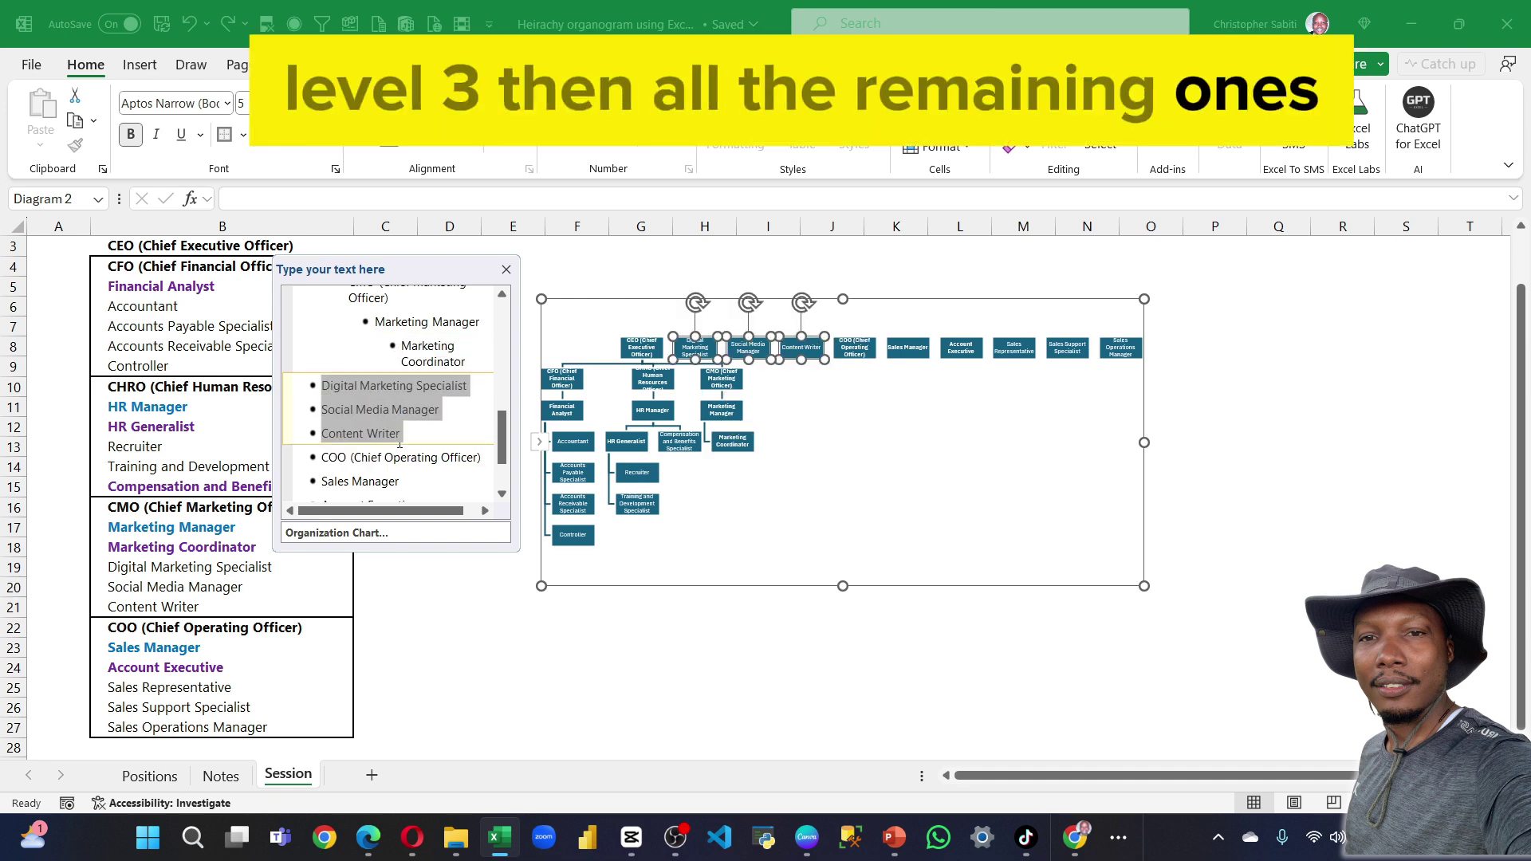
key(Tab)
key(Tab)
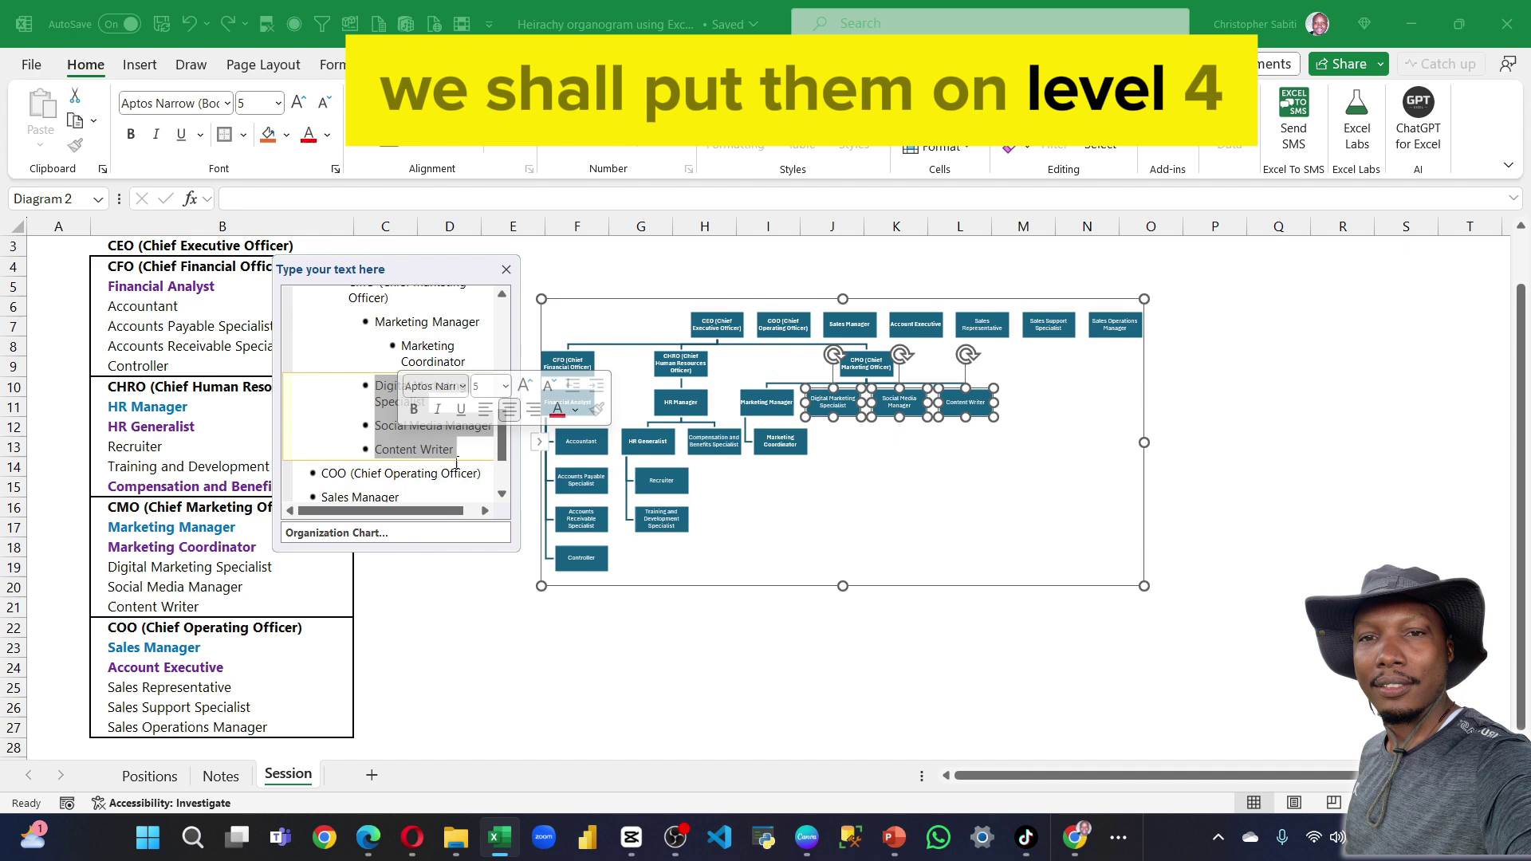
key(Tab)
key(Tab)
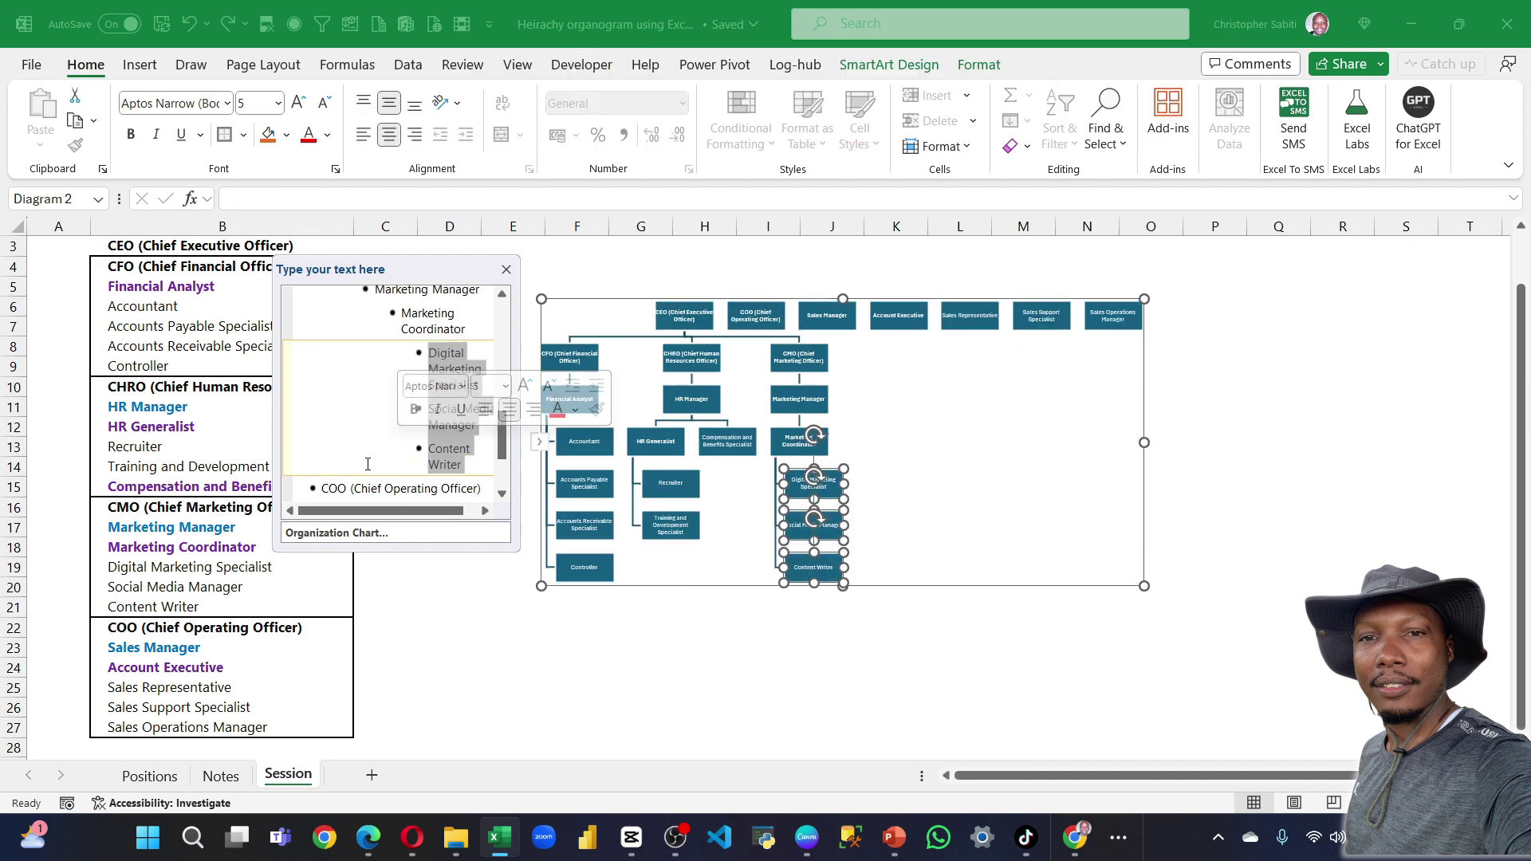
Nest COO under CEO, then Sales Manager, Account Executive and three sales staff beneath.
click(324, 440)
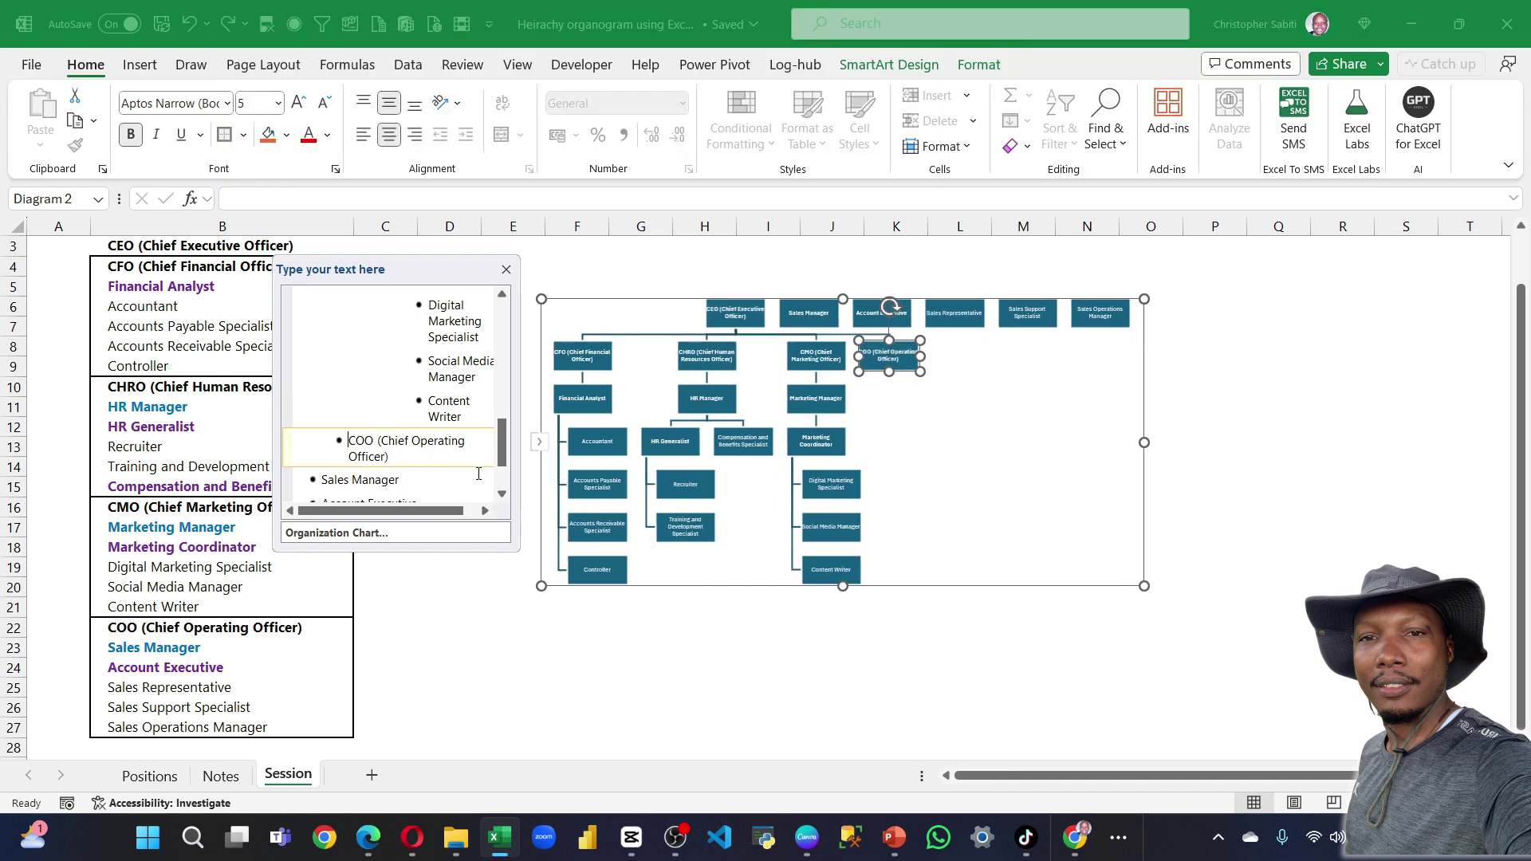
key(Tab)
scroll(413, 447, down, 2)
click(318, 395)
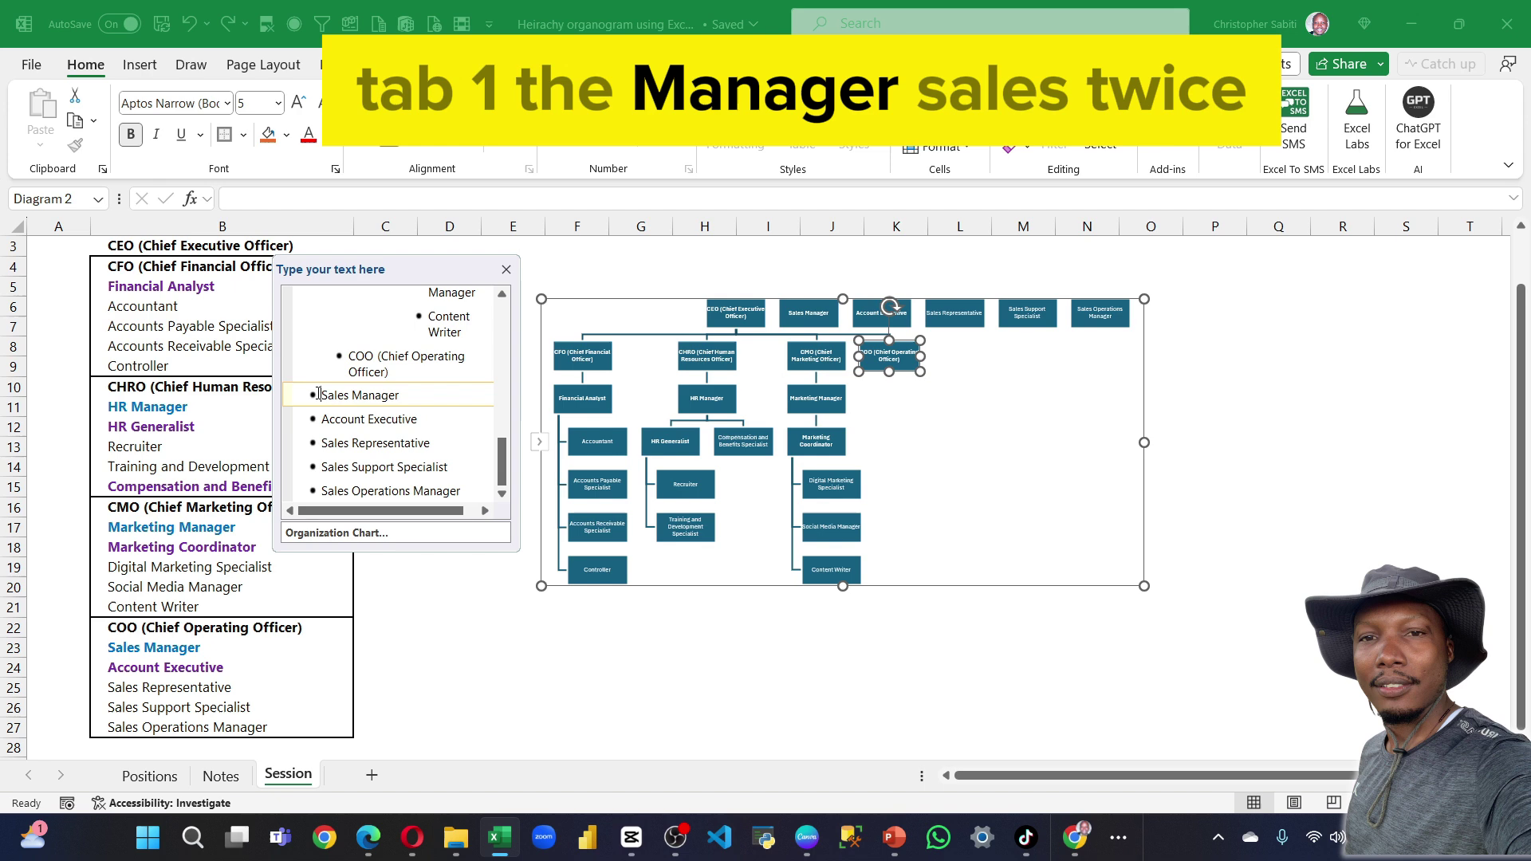
key(Tab)
key(Tab)
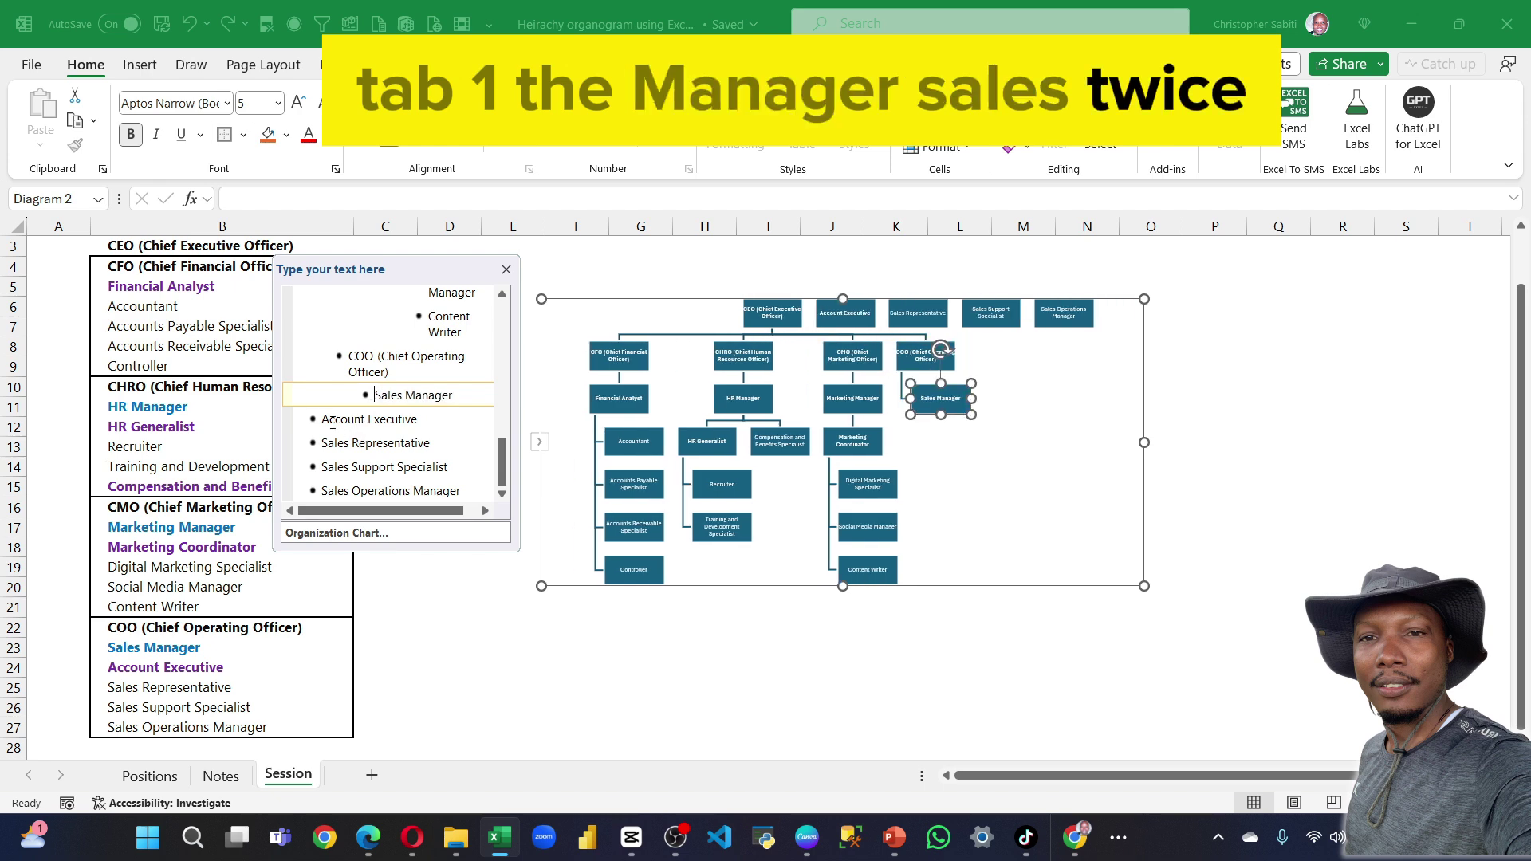
key(Tab)
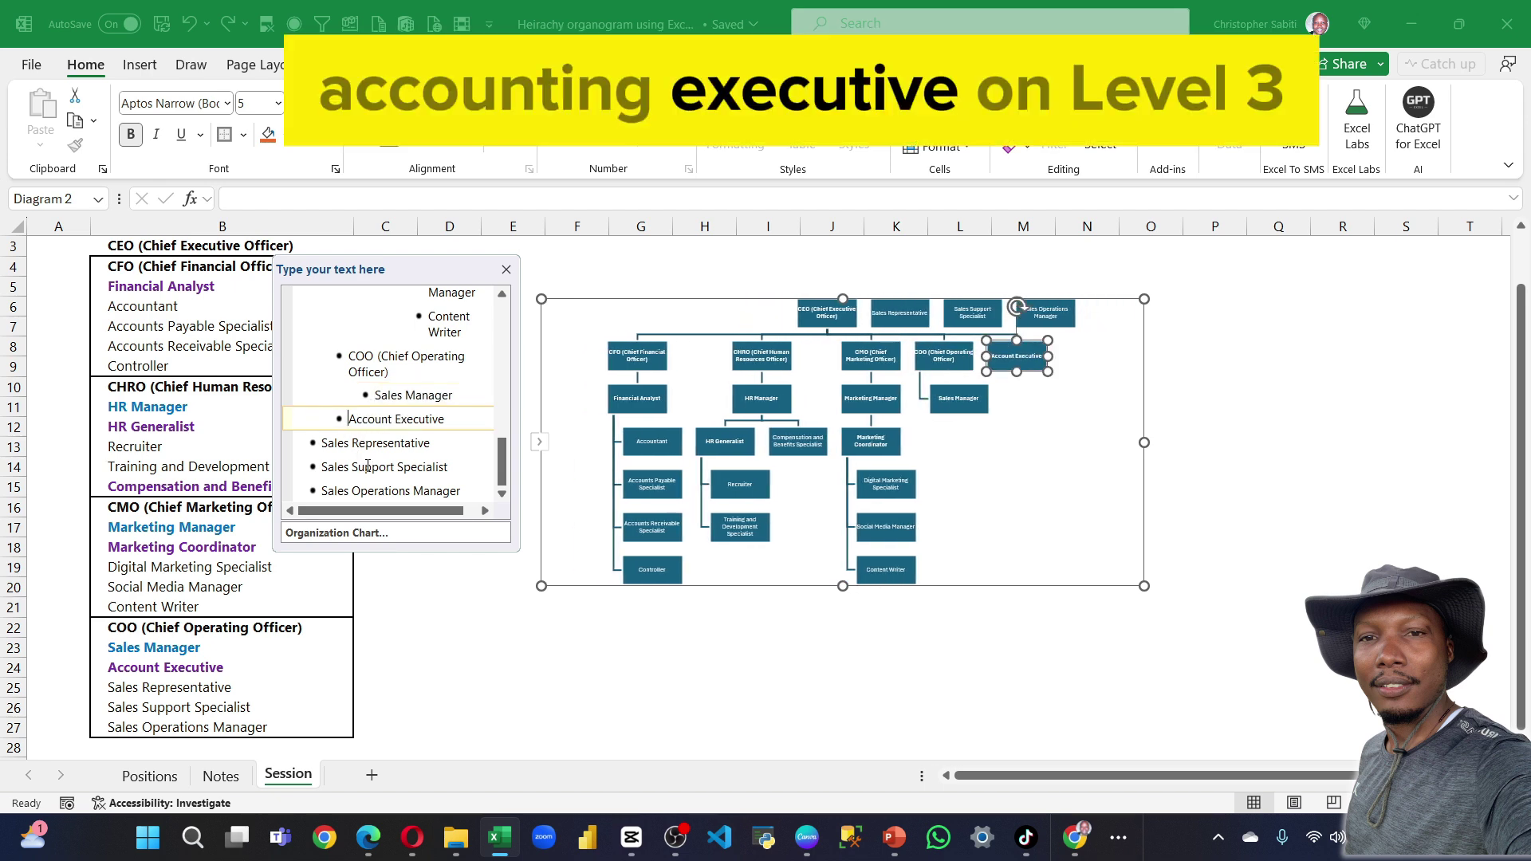
key(Tab)
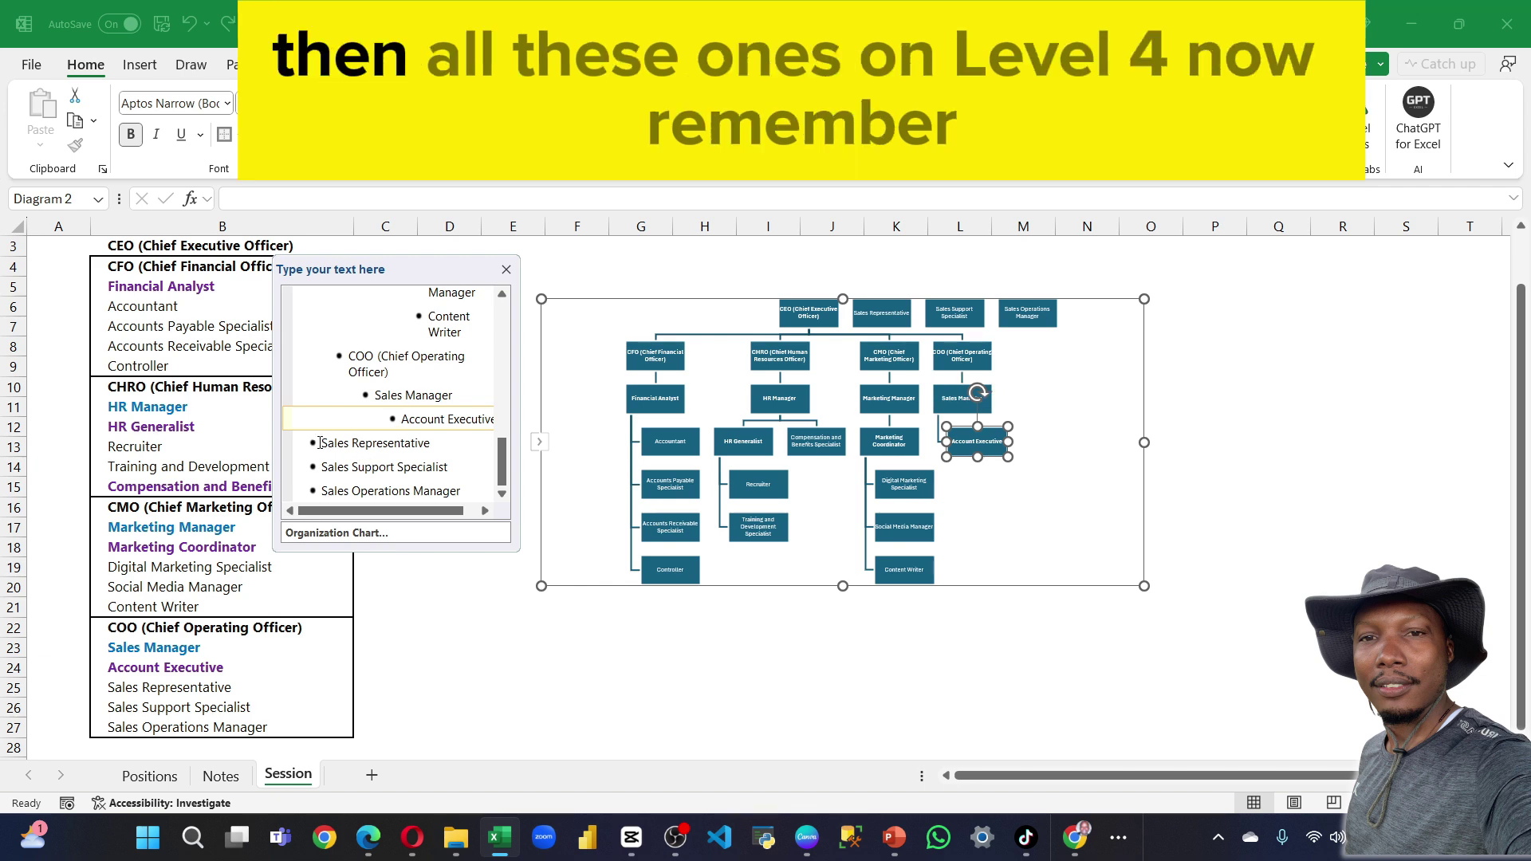
drag(321, 443, 412, 492)
key(Tab)
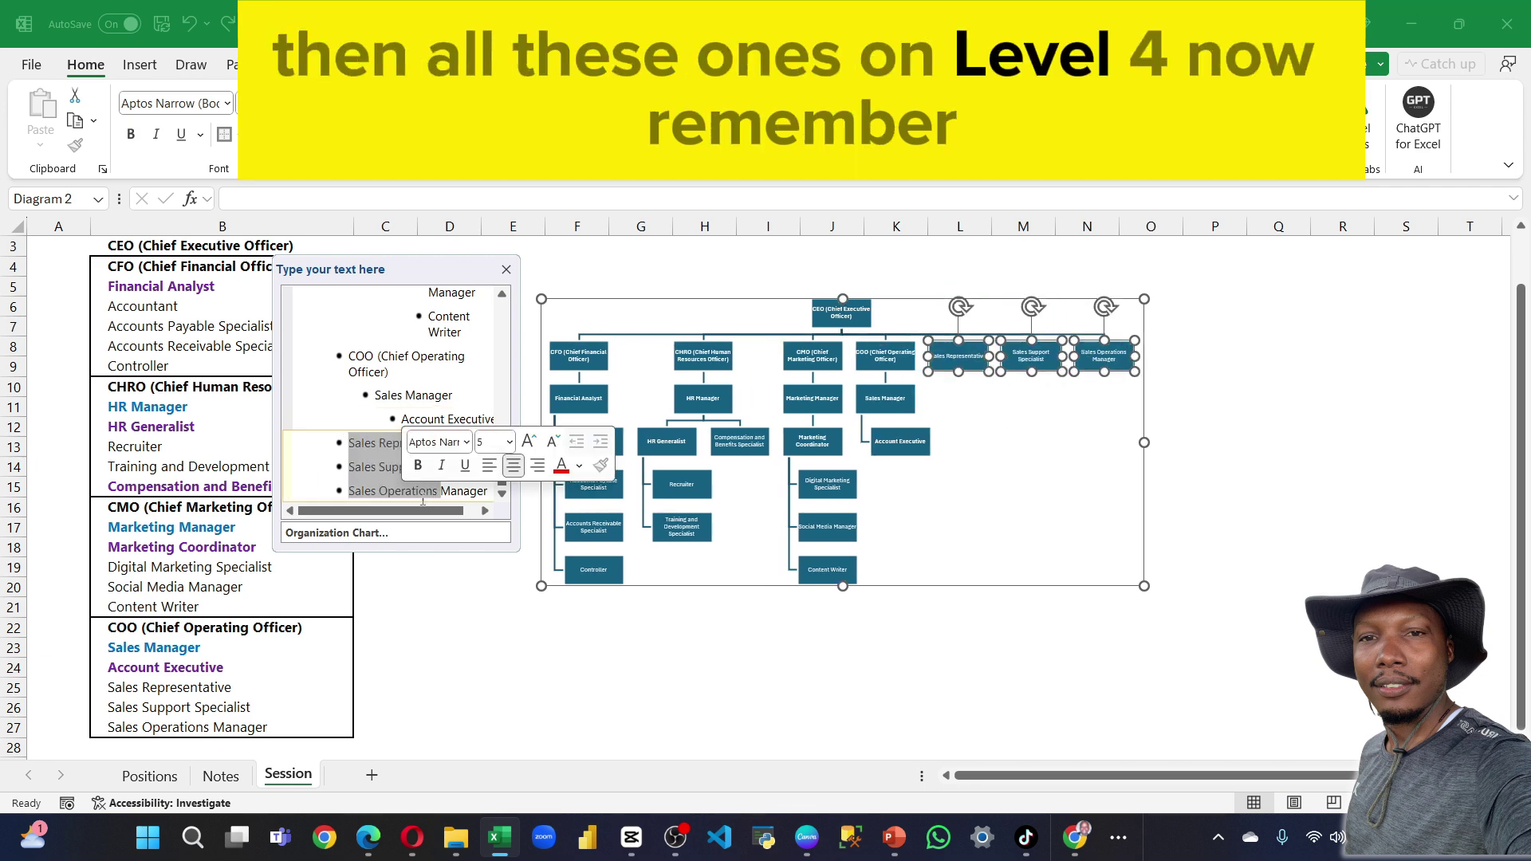
key(Tab)
key(Tab)
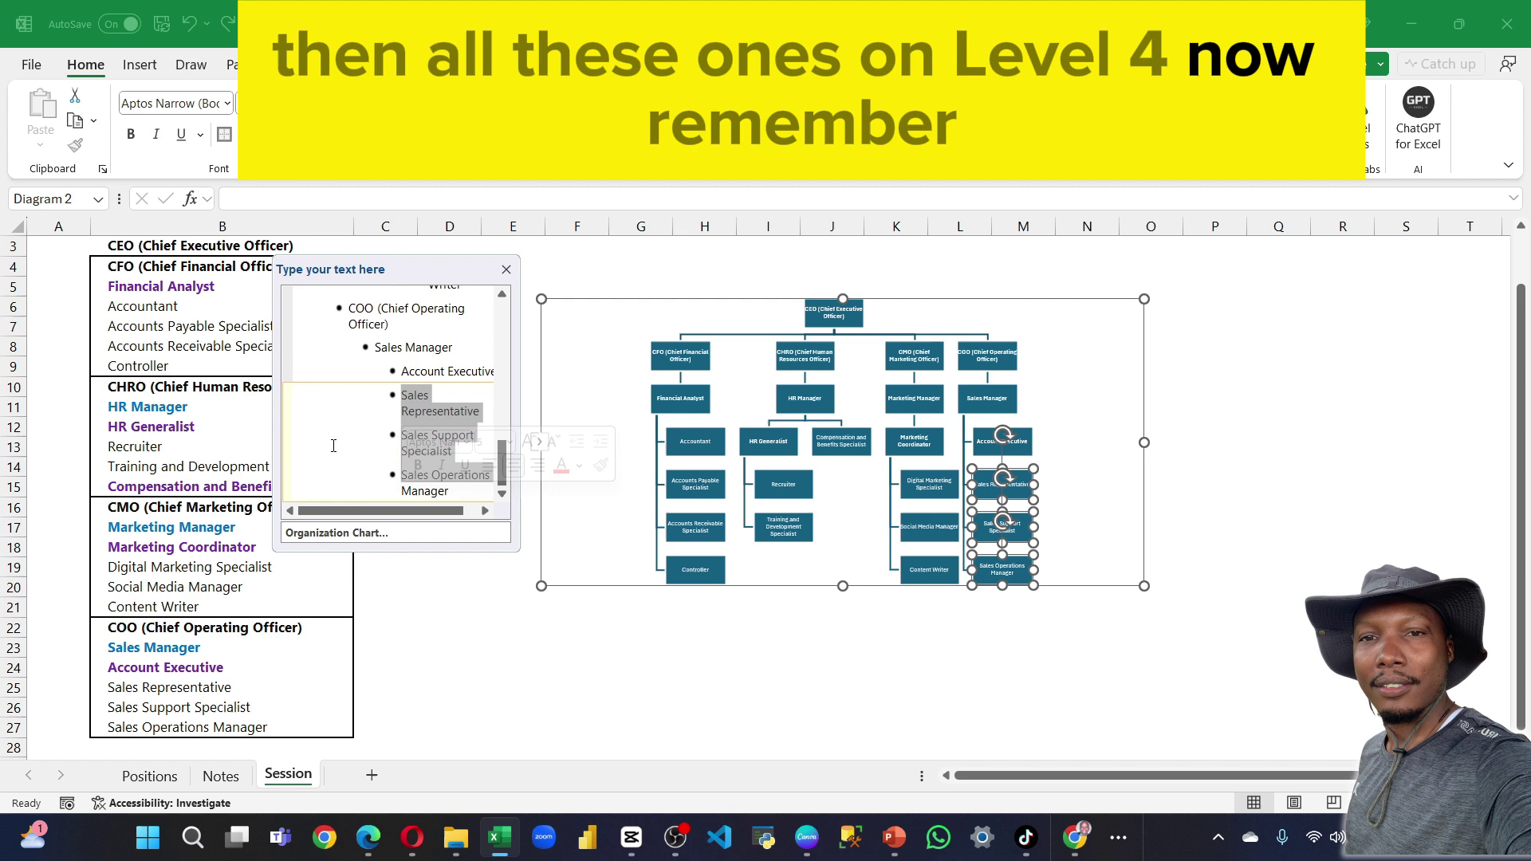
Format-paint Account Executive's bold purple style onto Sales Operations Manager in B27.
click(219, 730)
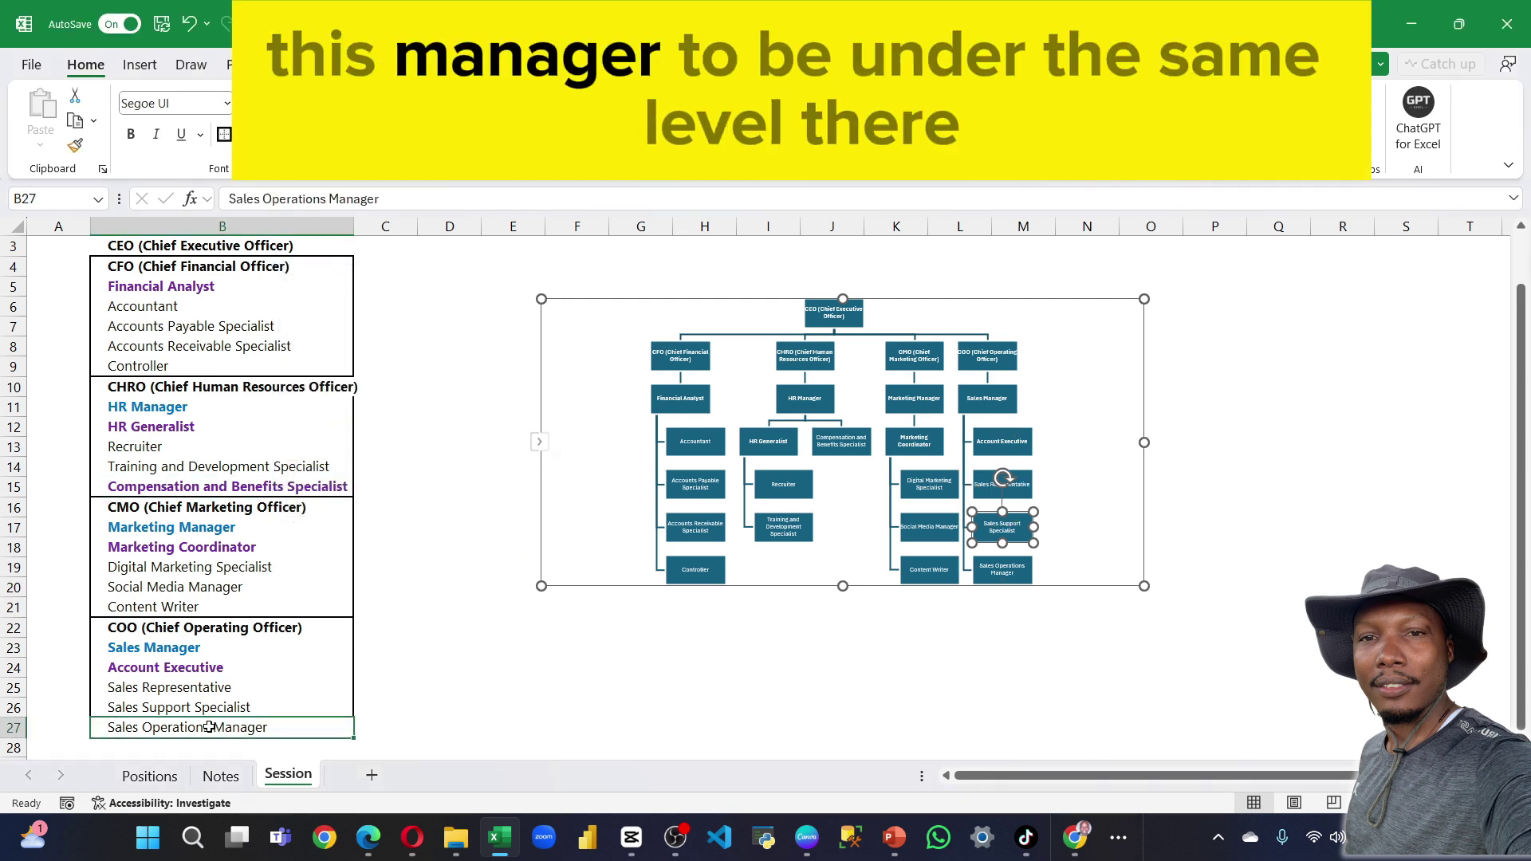
click(205, 668)
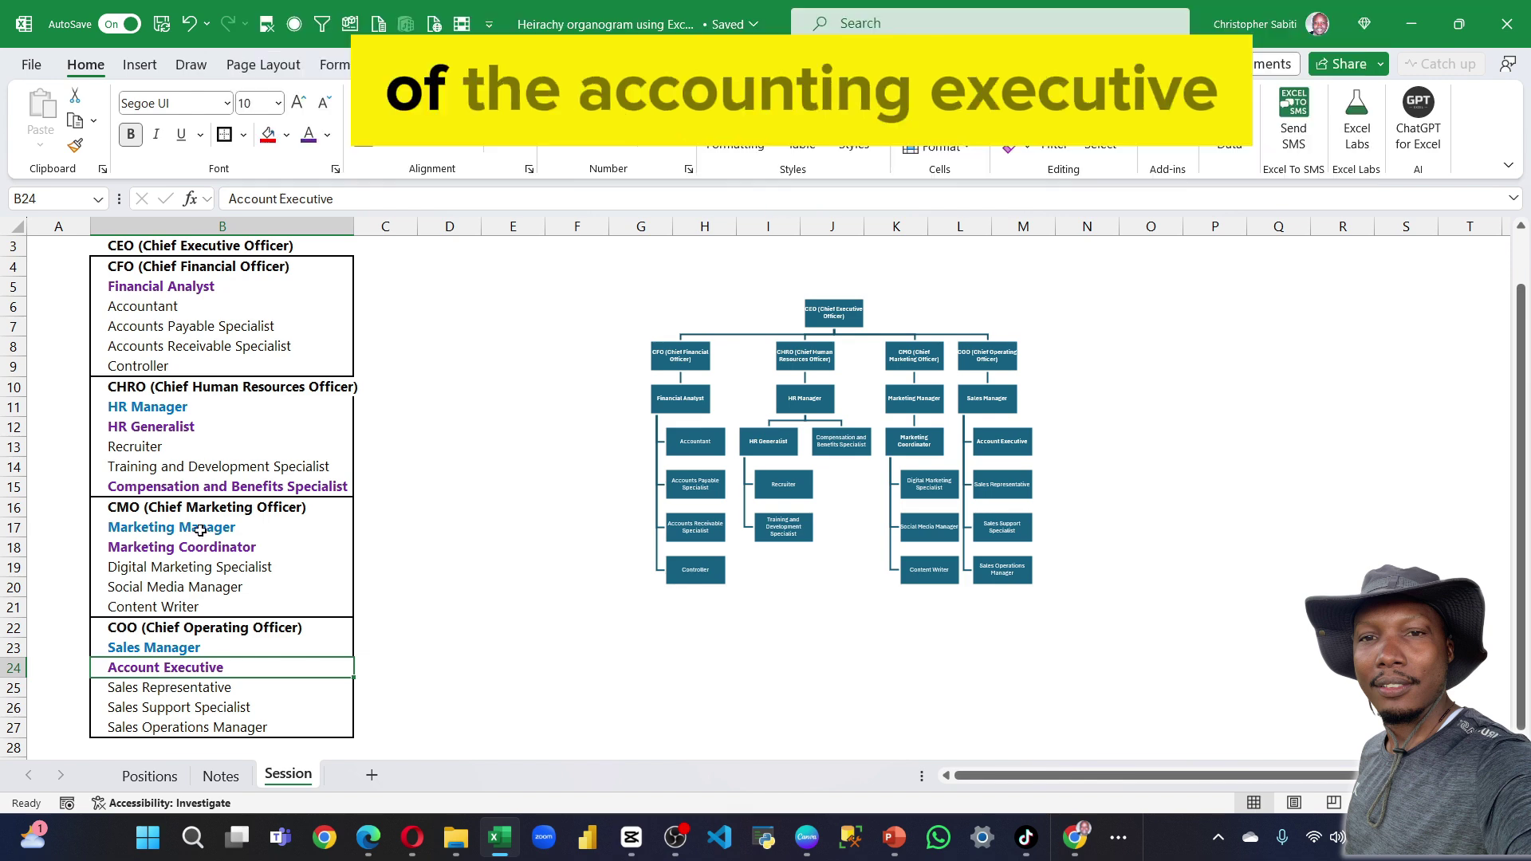
click(205, 727)
click(734, 484)
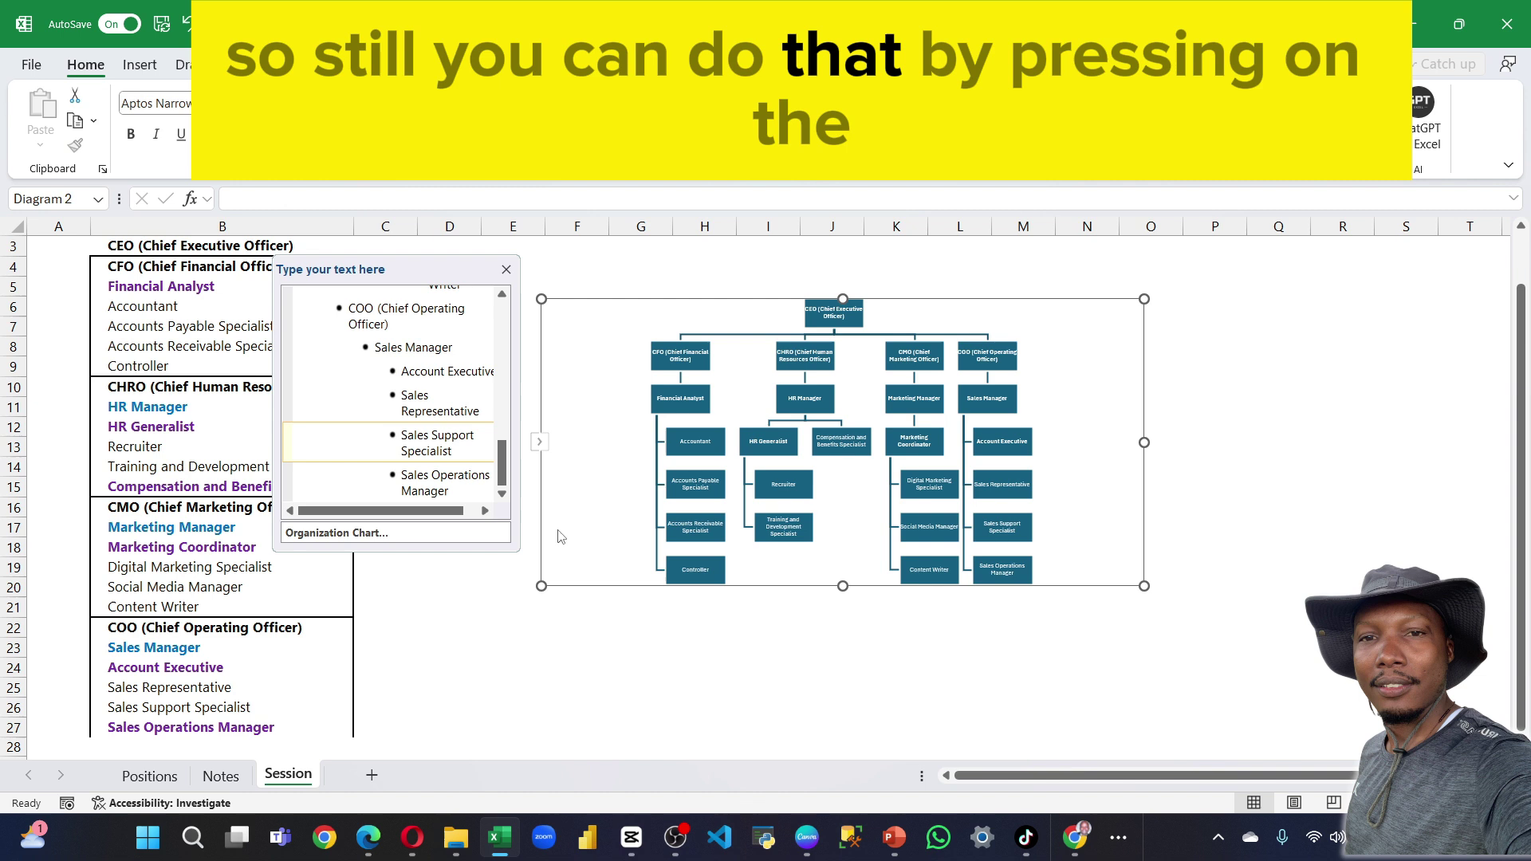
Promote Sales Operations Manager beside Sales Manager directly under the COO.
click(400, 476)
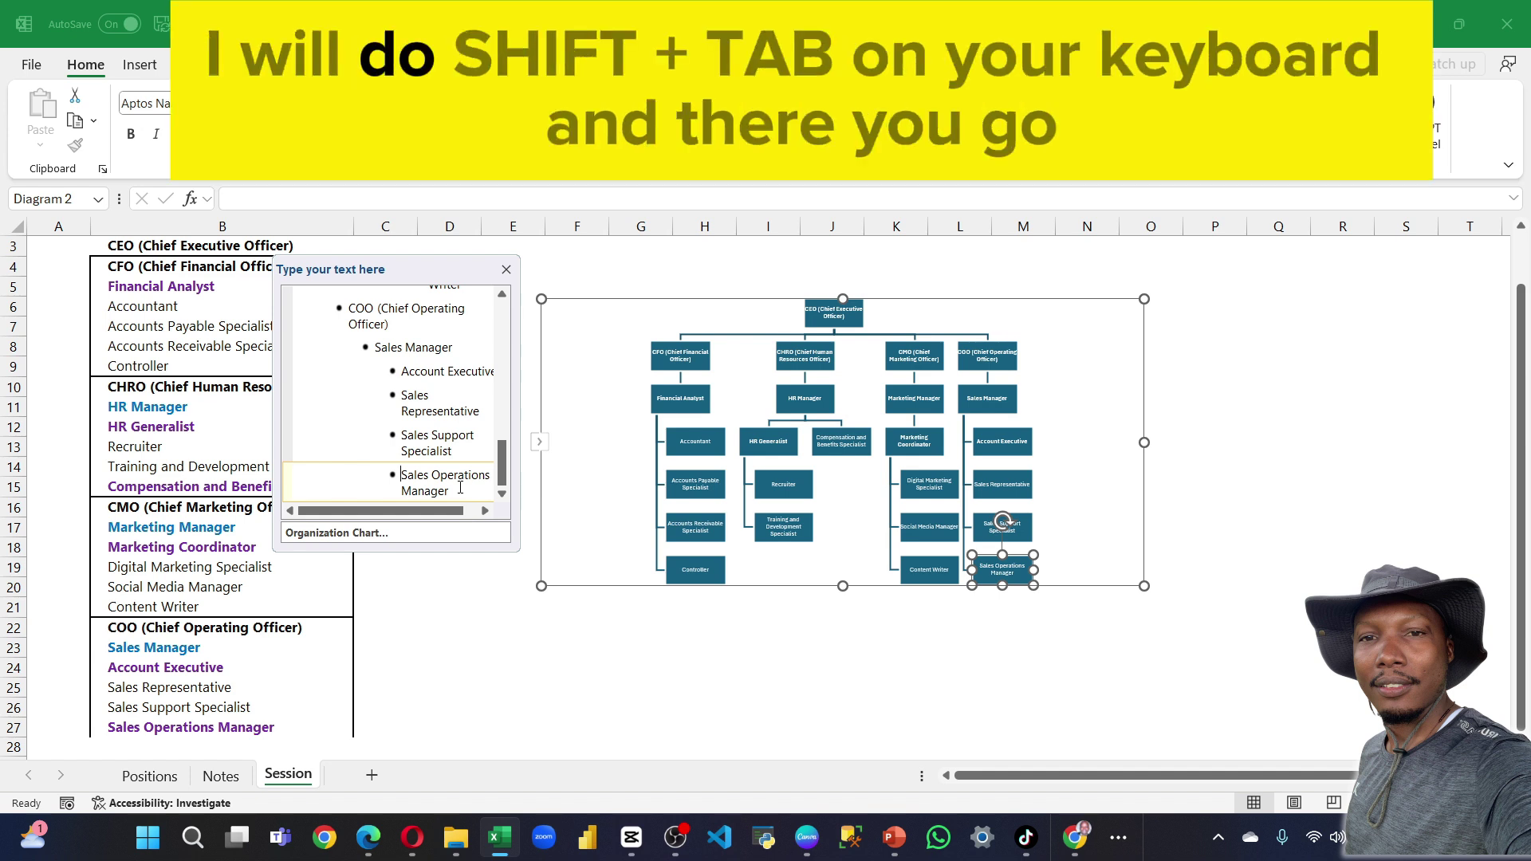
key(shift+Tab)
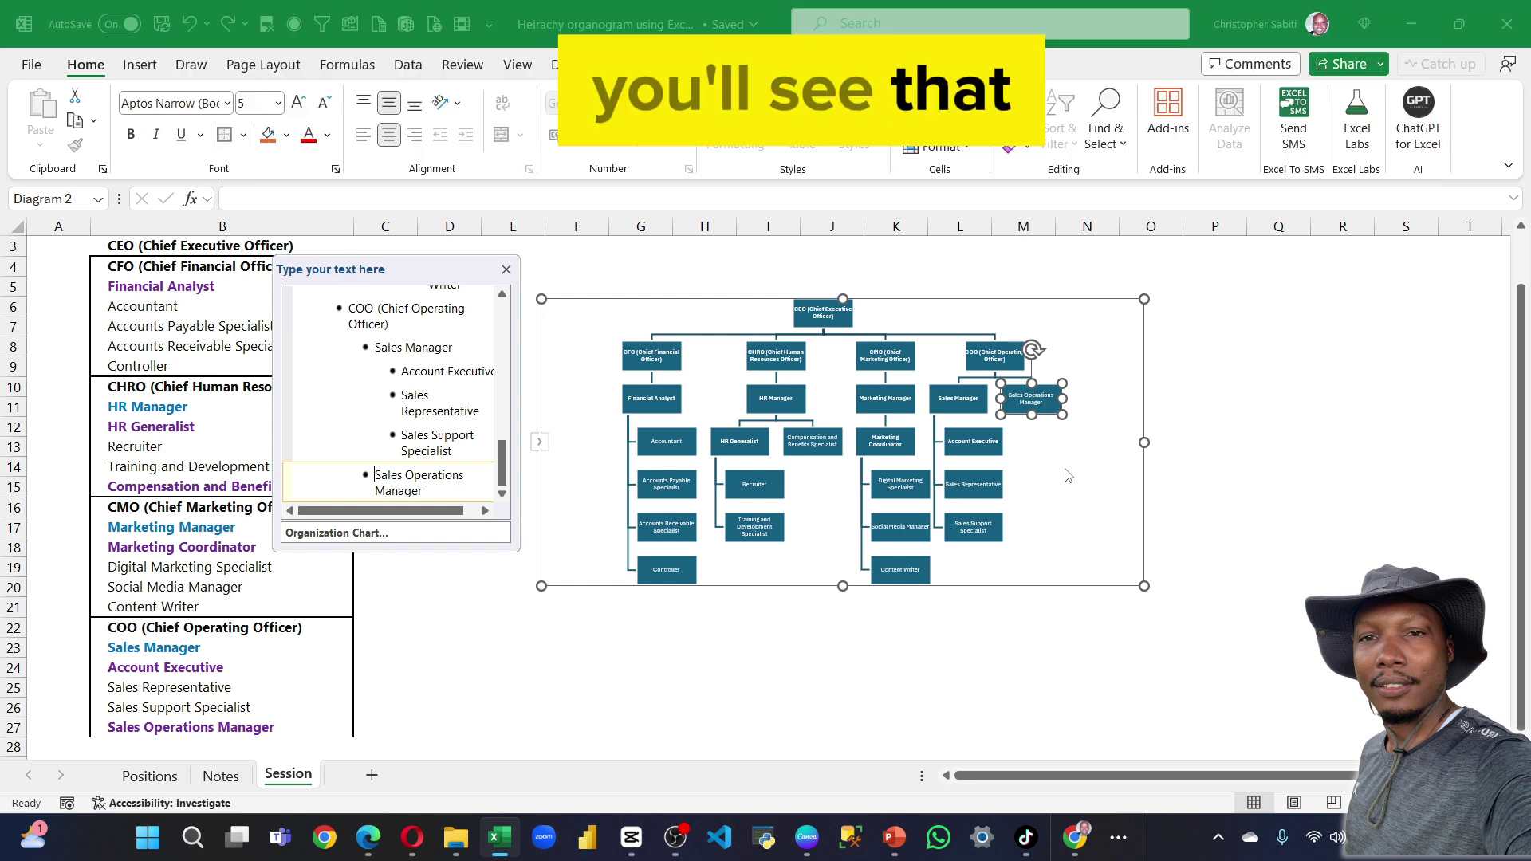
click(1013, 409)
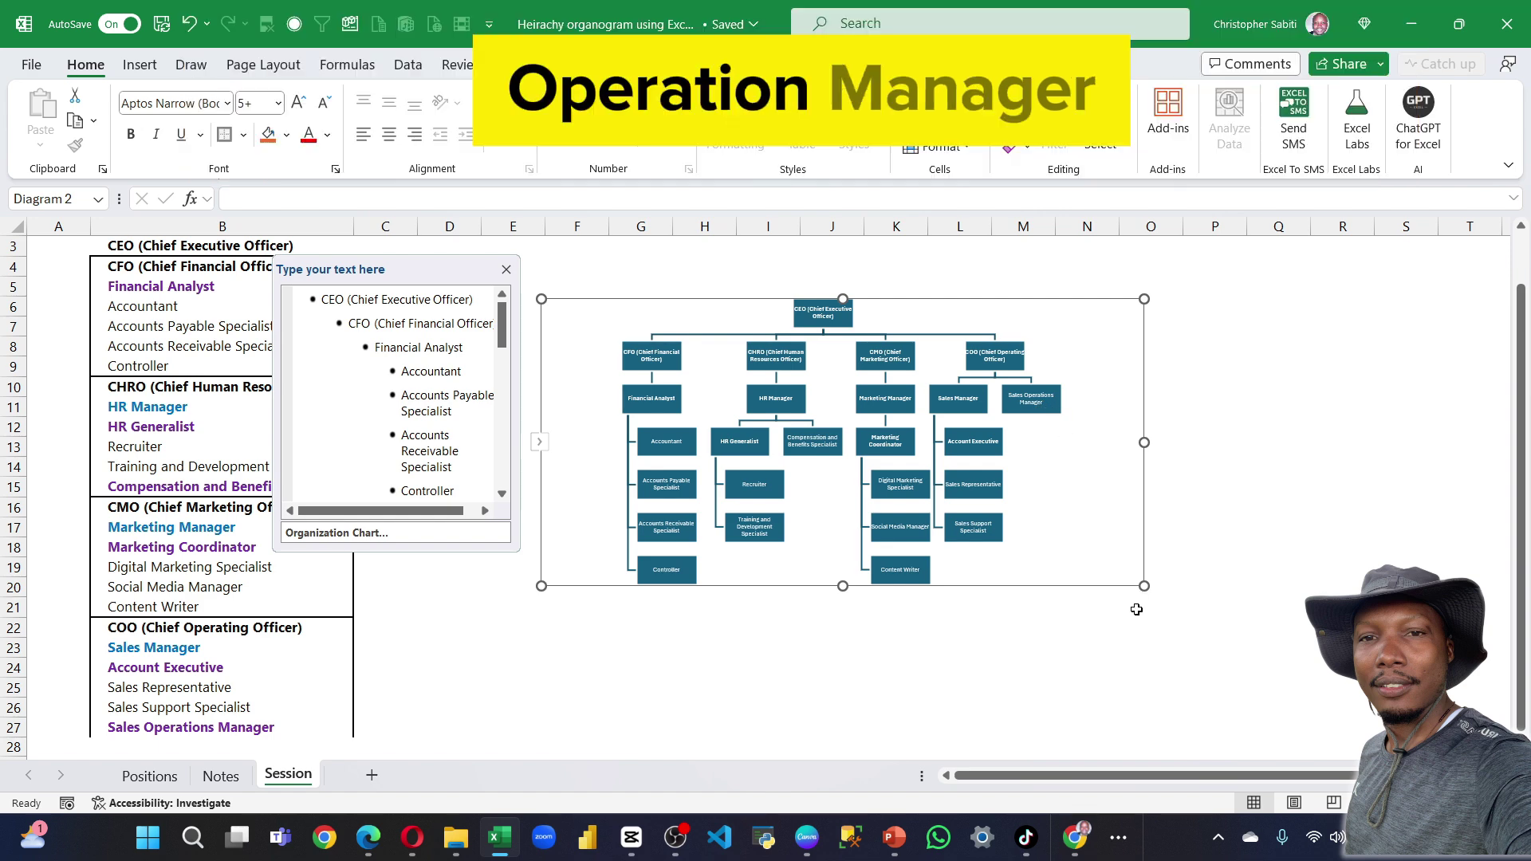
Stretch the org chart taller and wider, then copy positions B3:B27 again.
drag(844, 585, 854, 703)
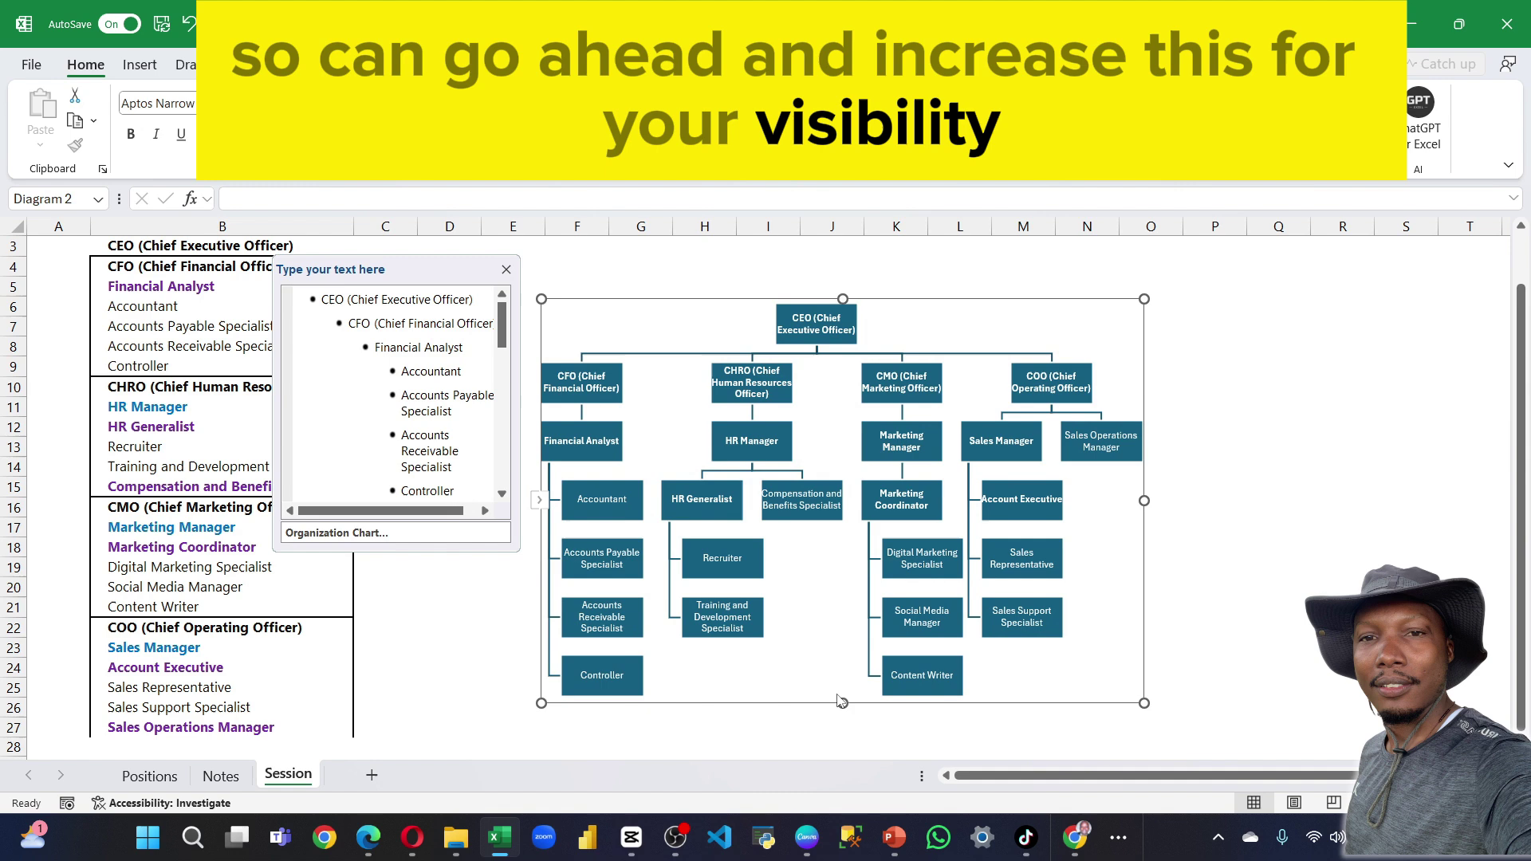
drag(843, 703, 843, 739)
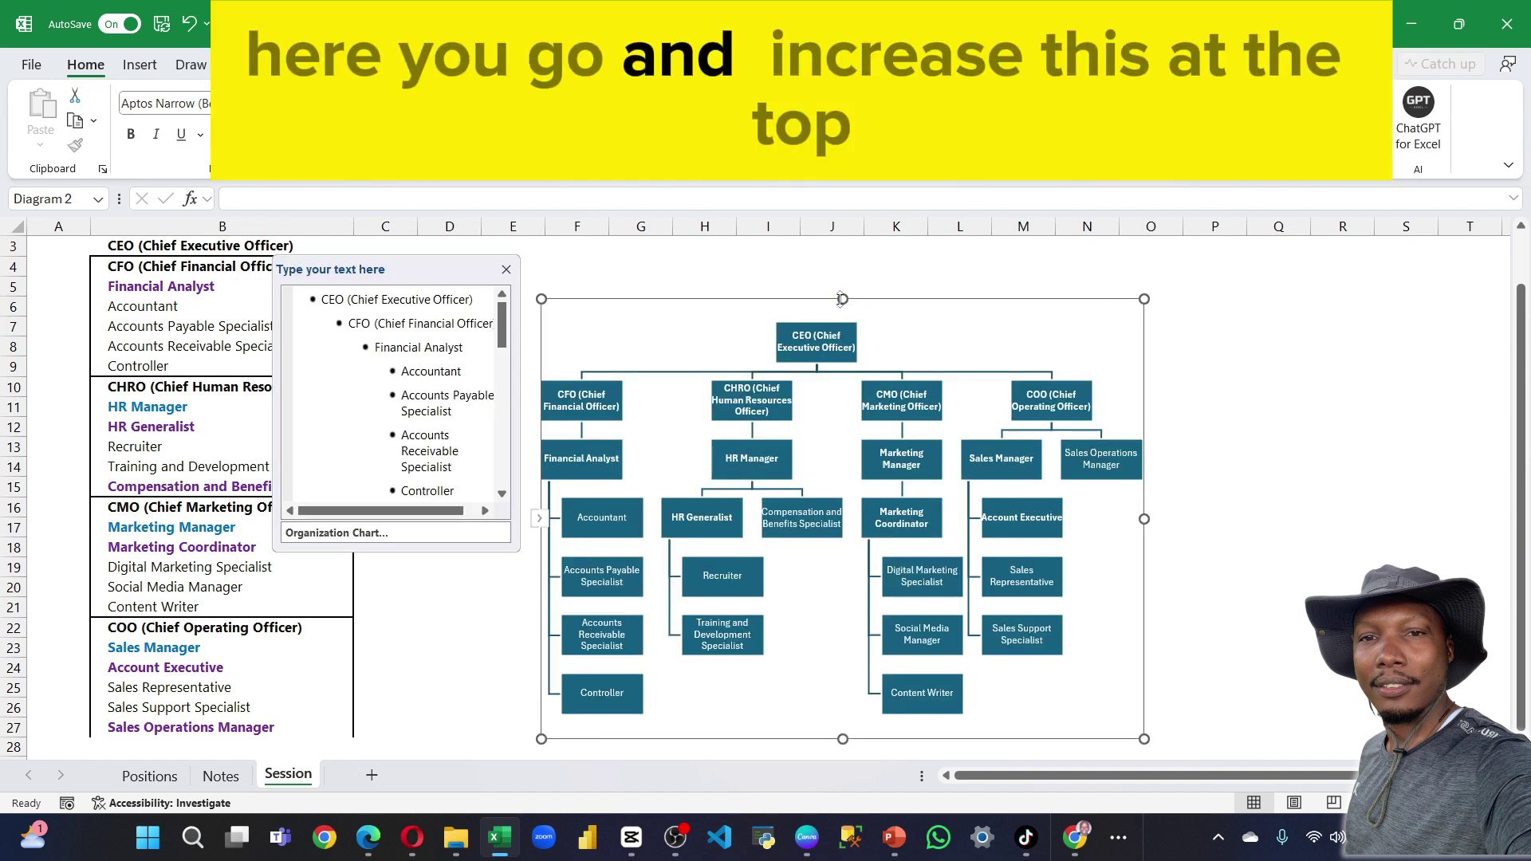
drag(842, 299, 842, 233)
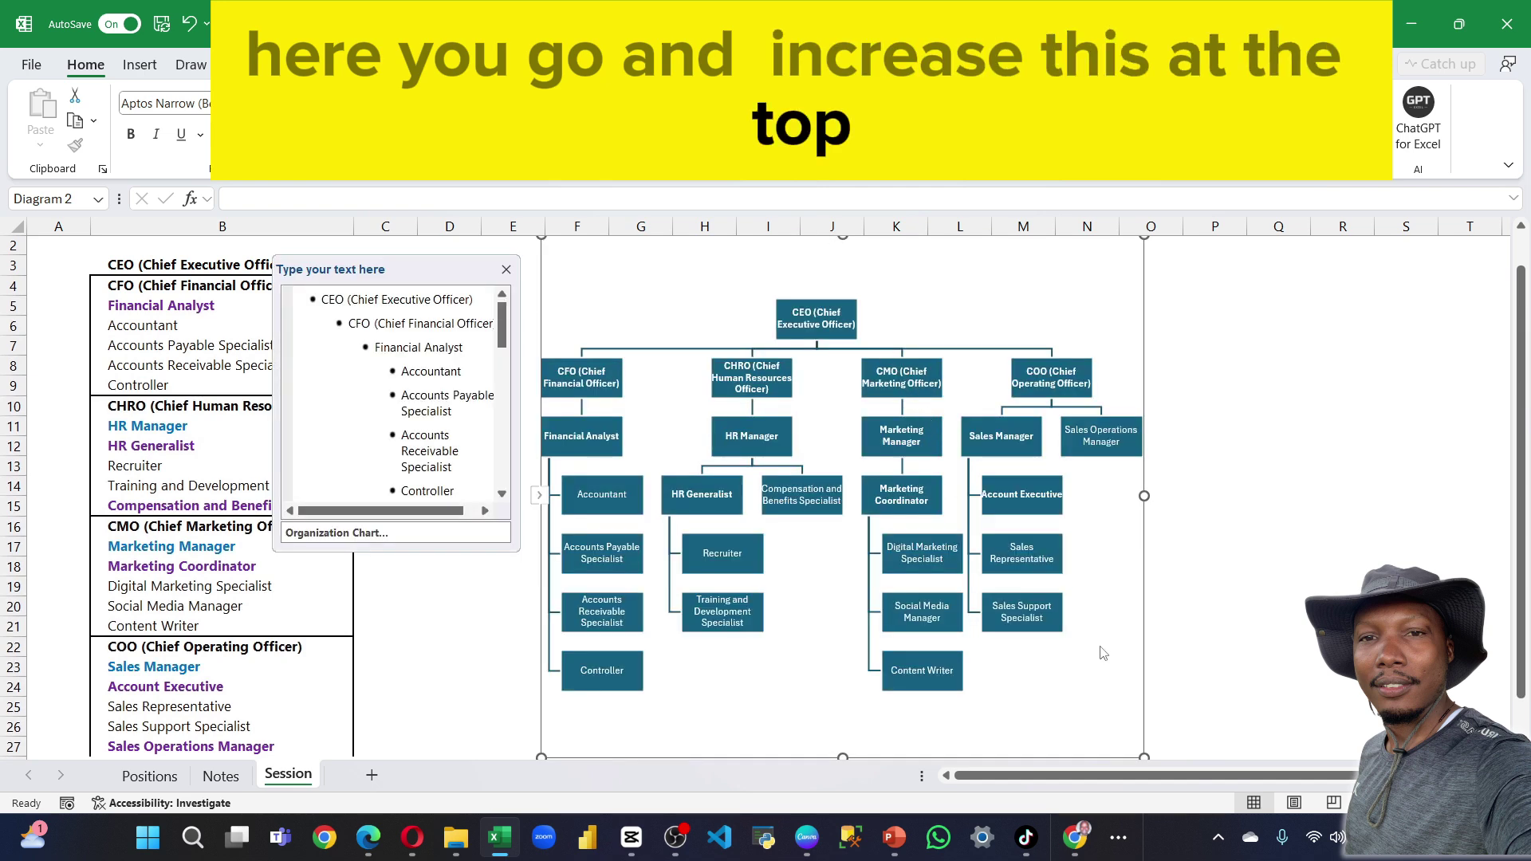
drag(1143, 495, 1307, 496)
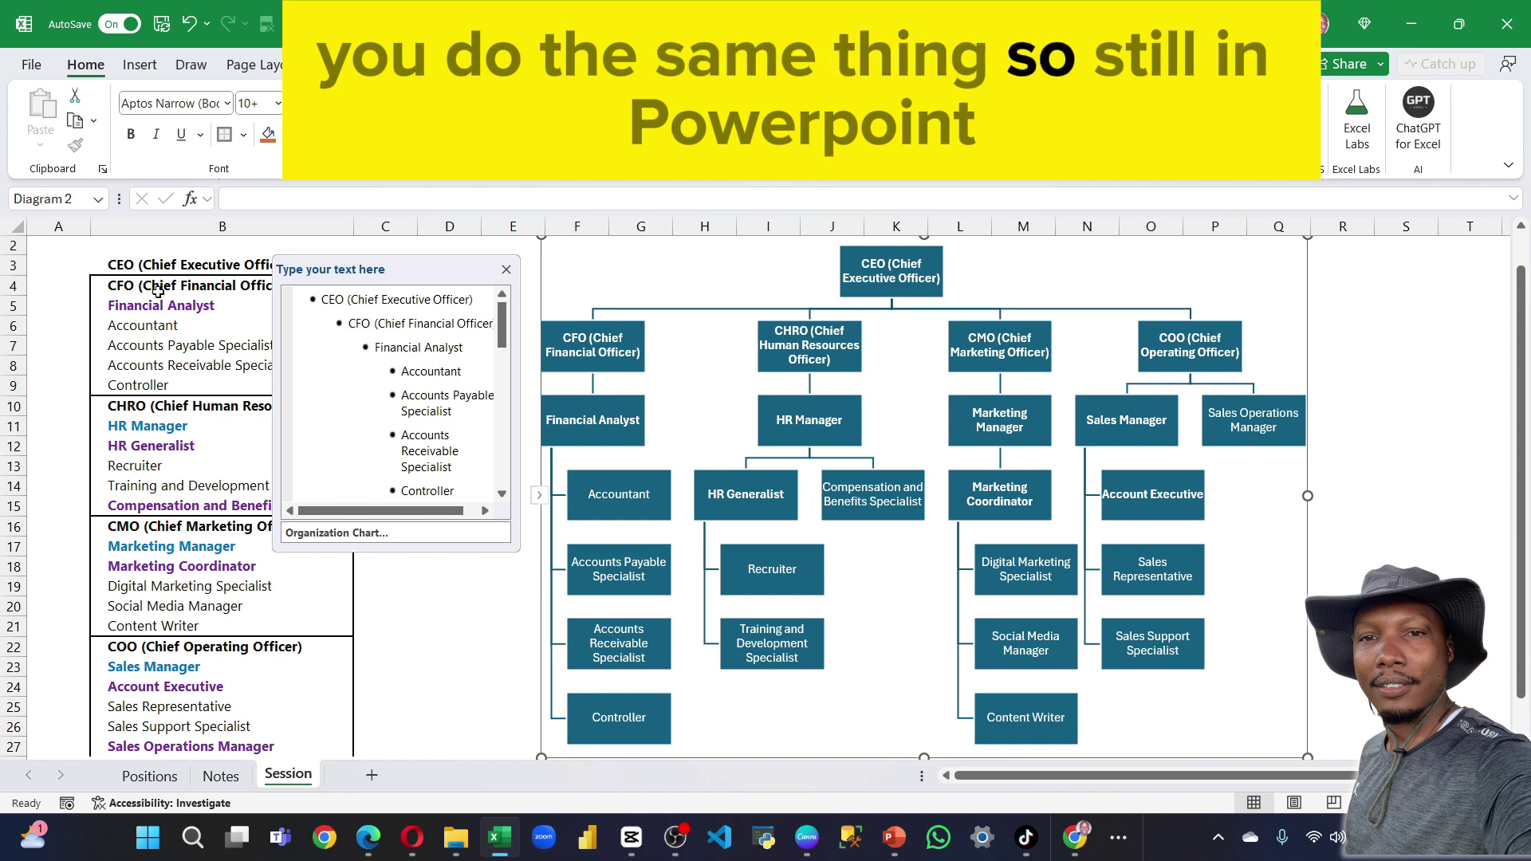
drag(140, 264, 239, 689)
key(ctrl+c)
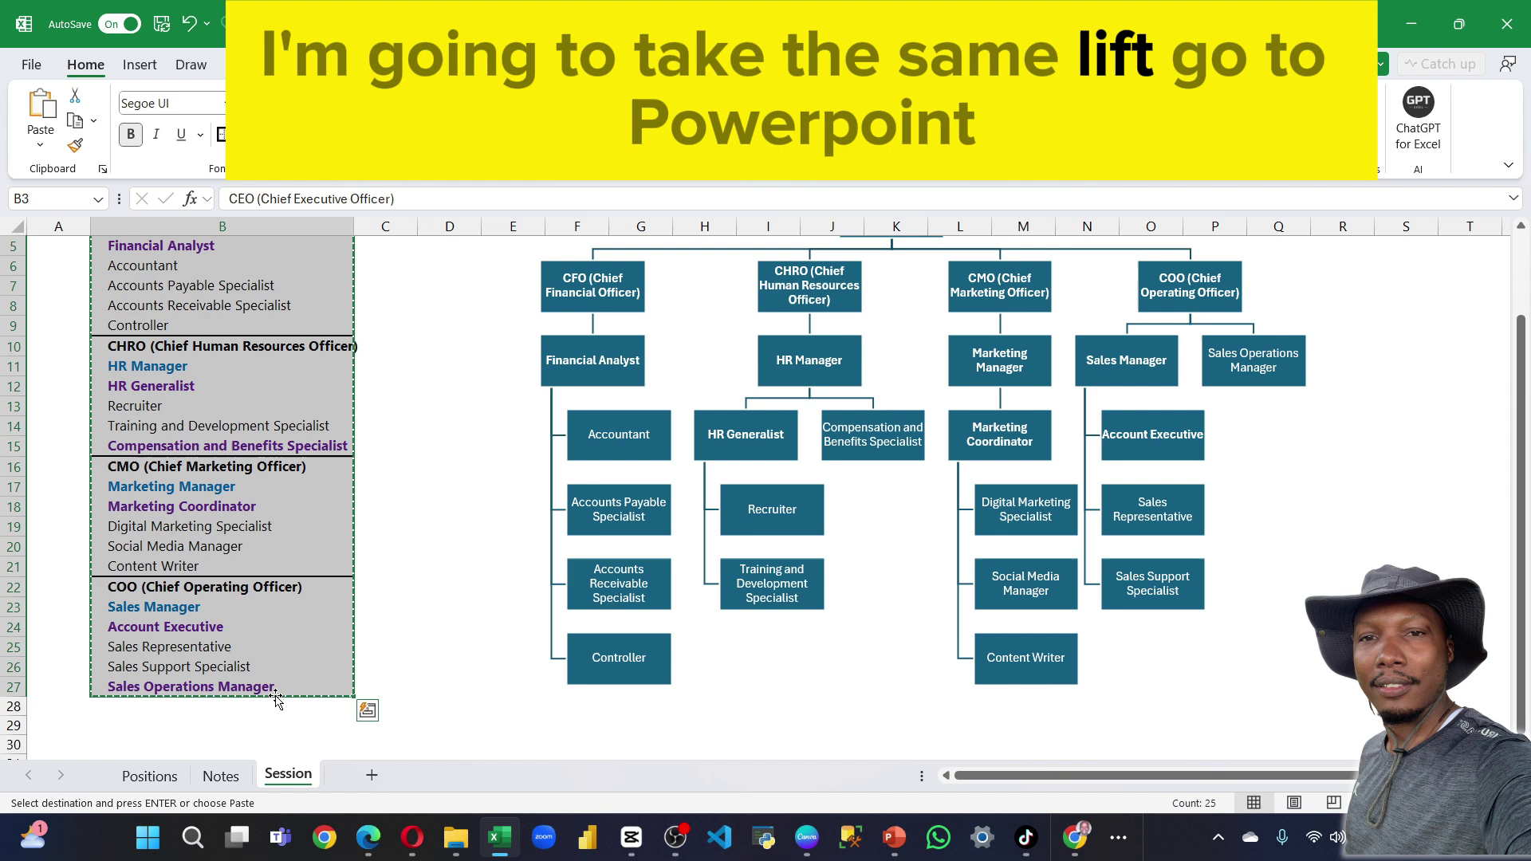
In PowerPoint, add a new slide after the org chart slide.
click(894, 837)
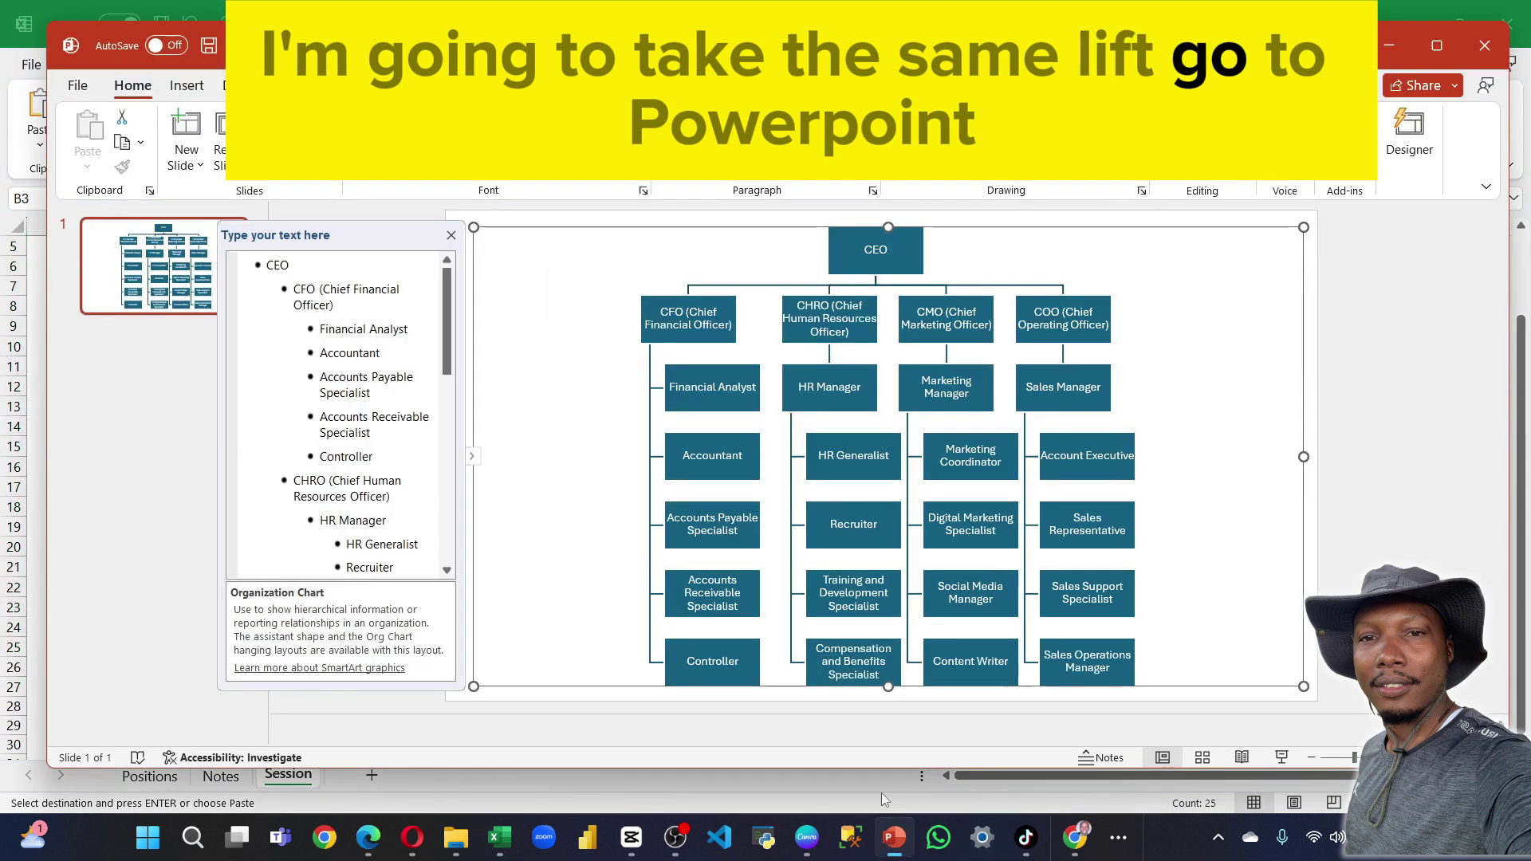
click(168, 343)
right_click(163, 307)
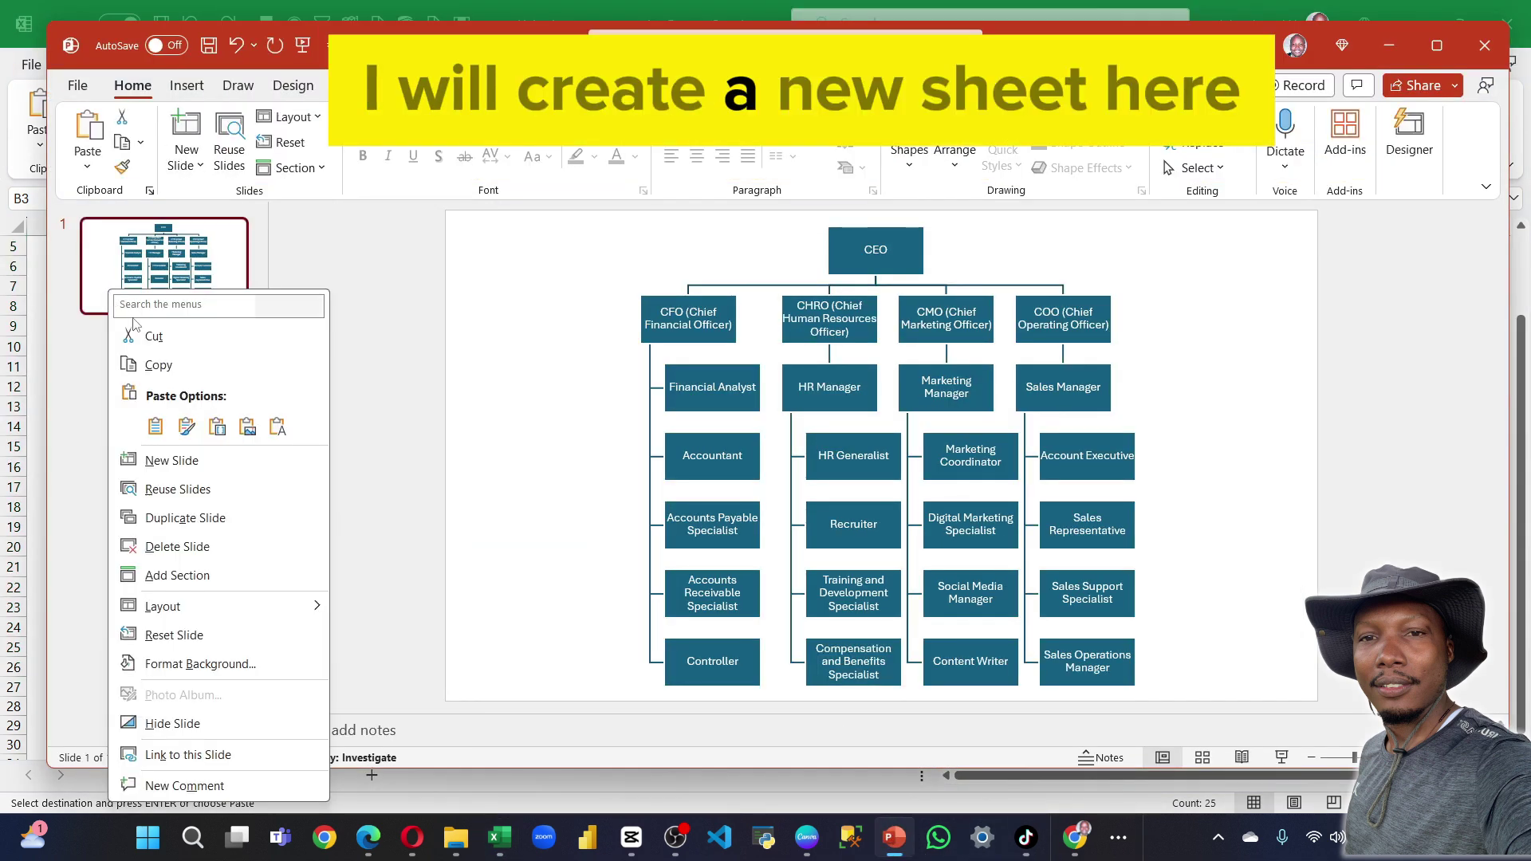
click(170, 466)
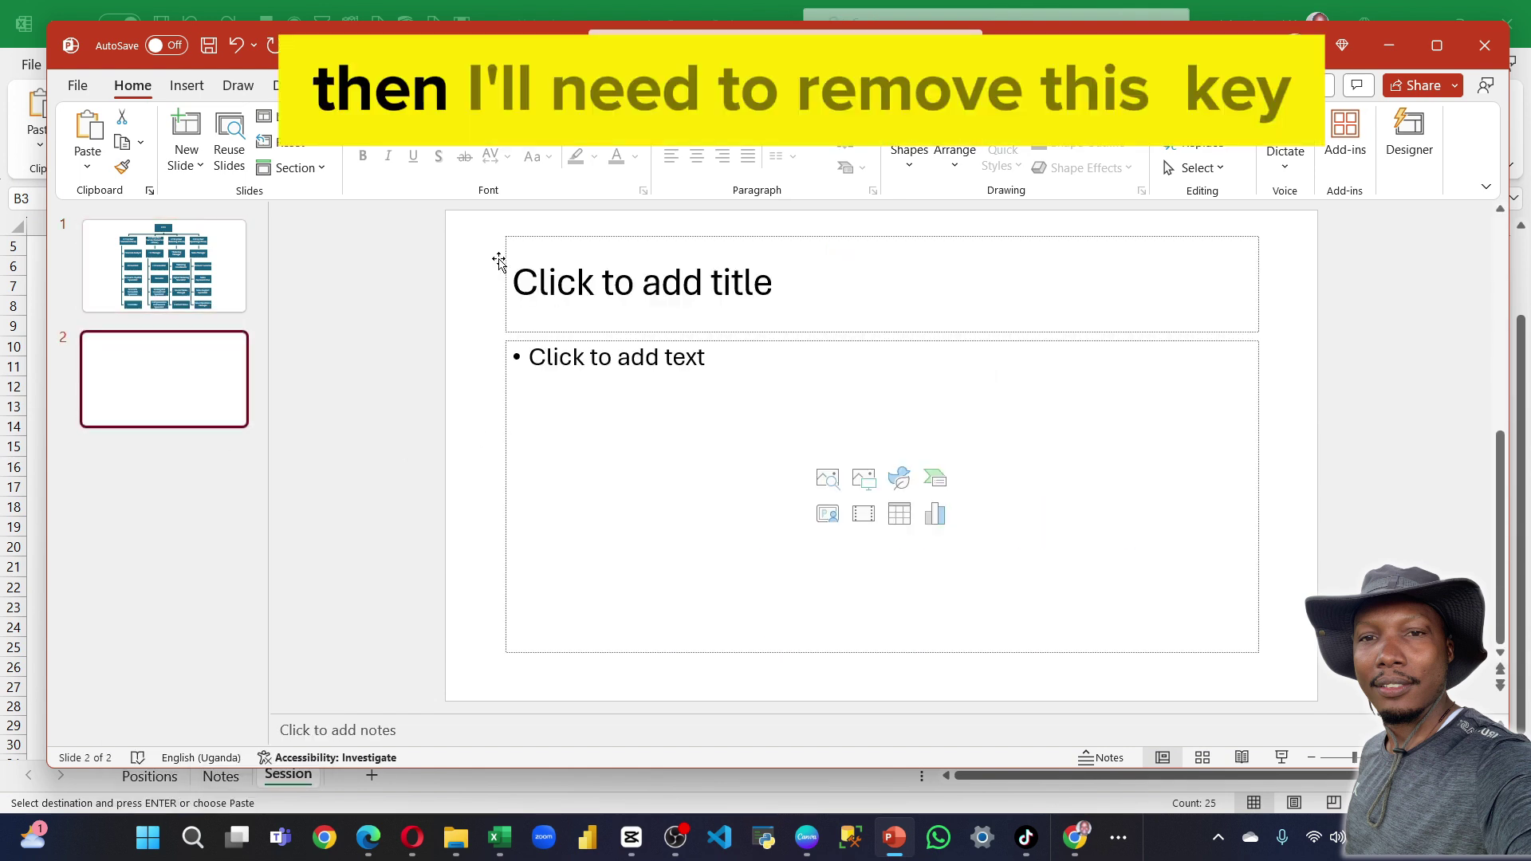
Delete the new slide's title and body text placeholders.
drag(474, 221, 917, 613)
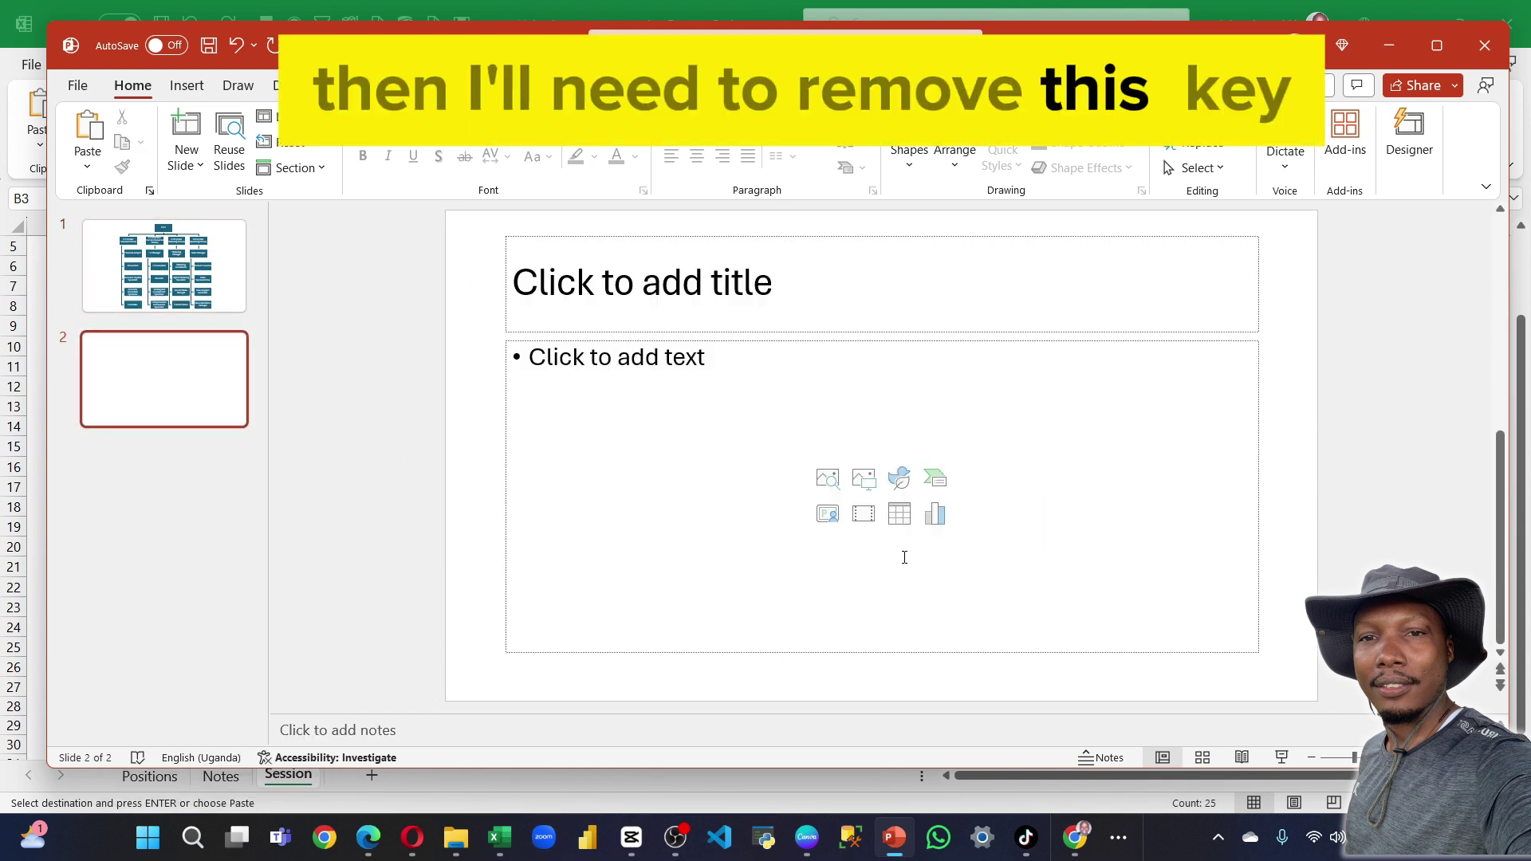
click(869, 447)
click(812, 284)
key(Escape)
key(Delete)
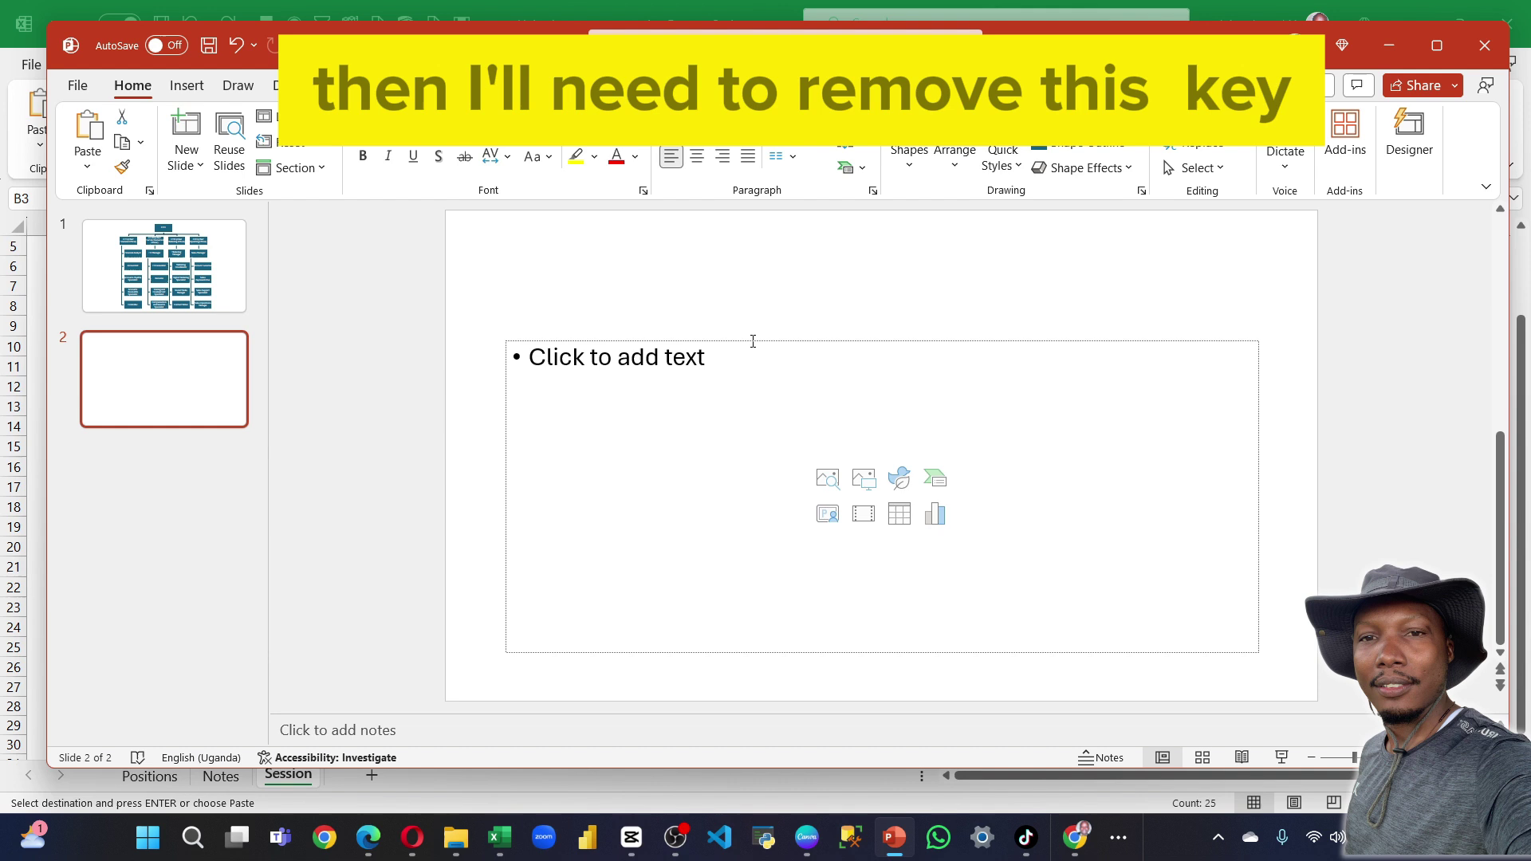
click(728, 345)
key(Escape)
key(Delete)
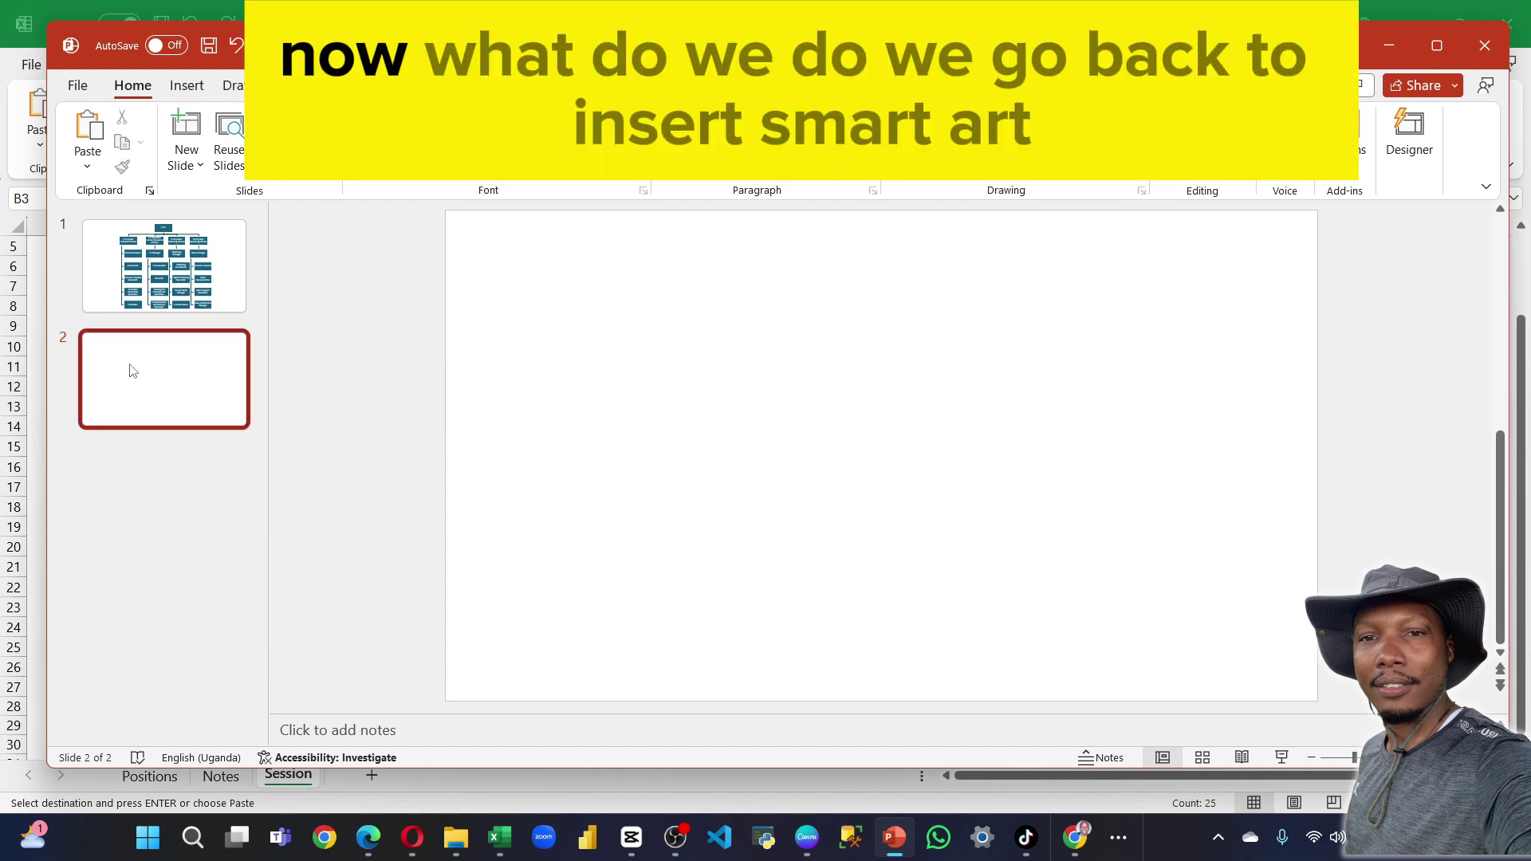
Choose the Hierarchy > Organization Chart layout in the Insert SmartArt dialog.
click(188, 85)
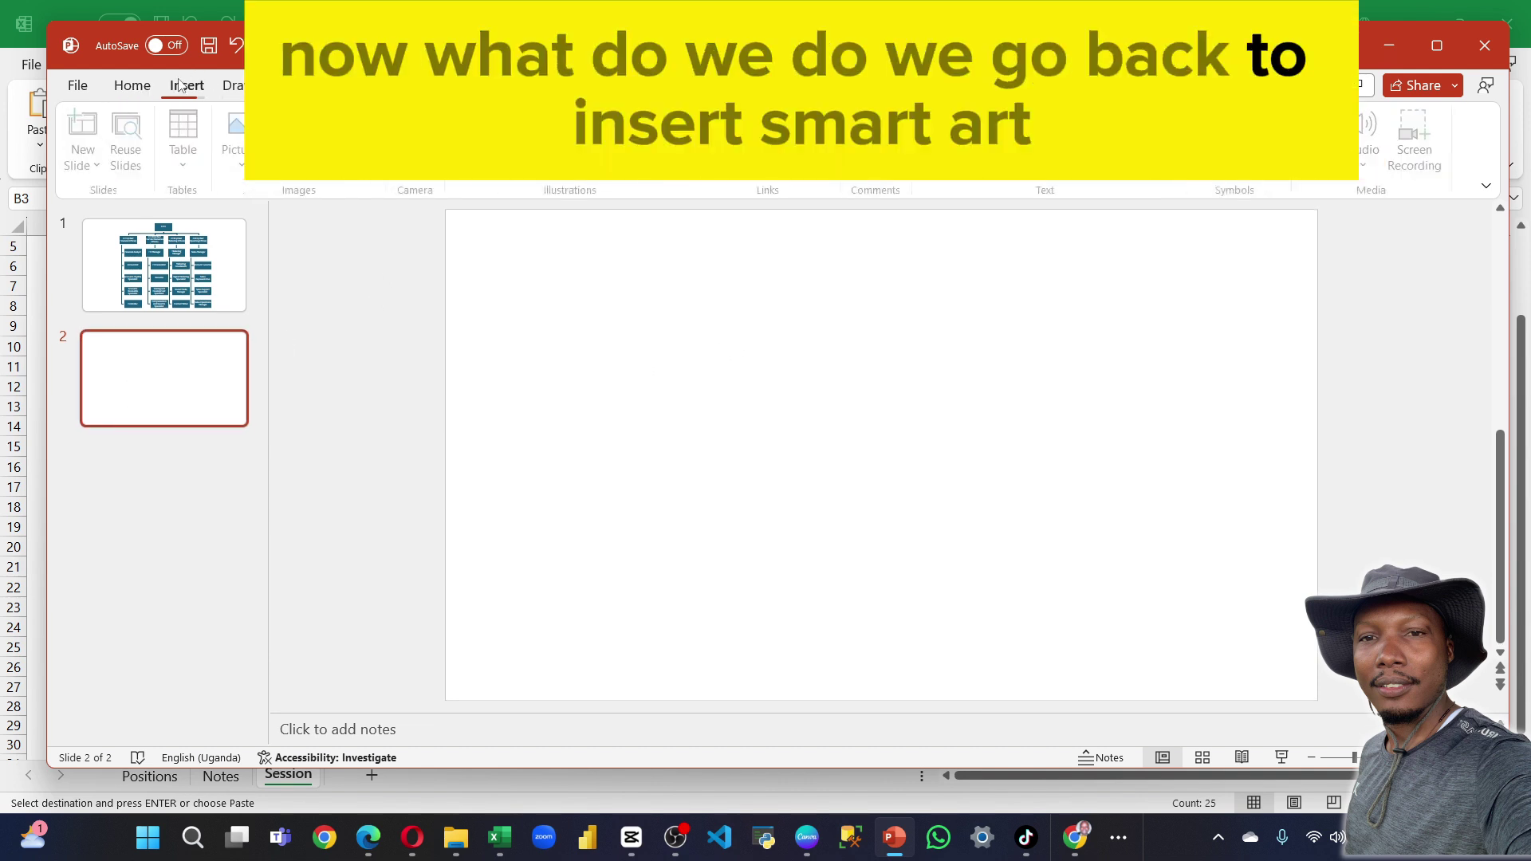
click(624, 135)
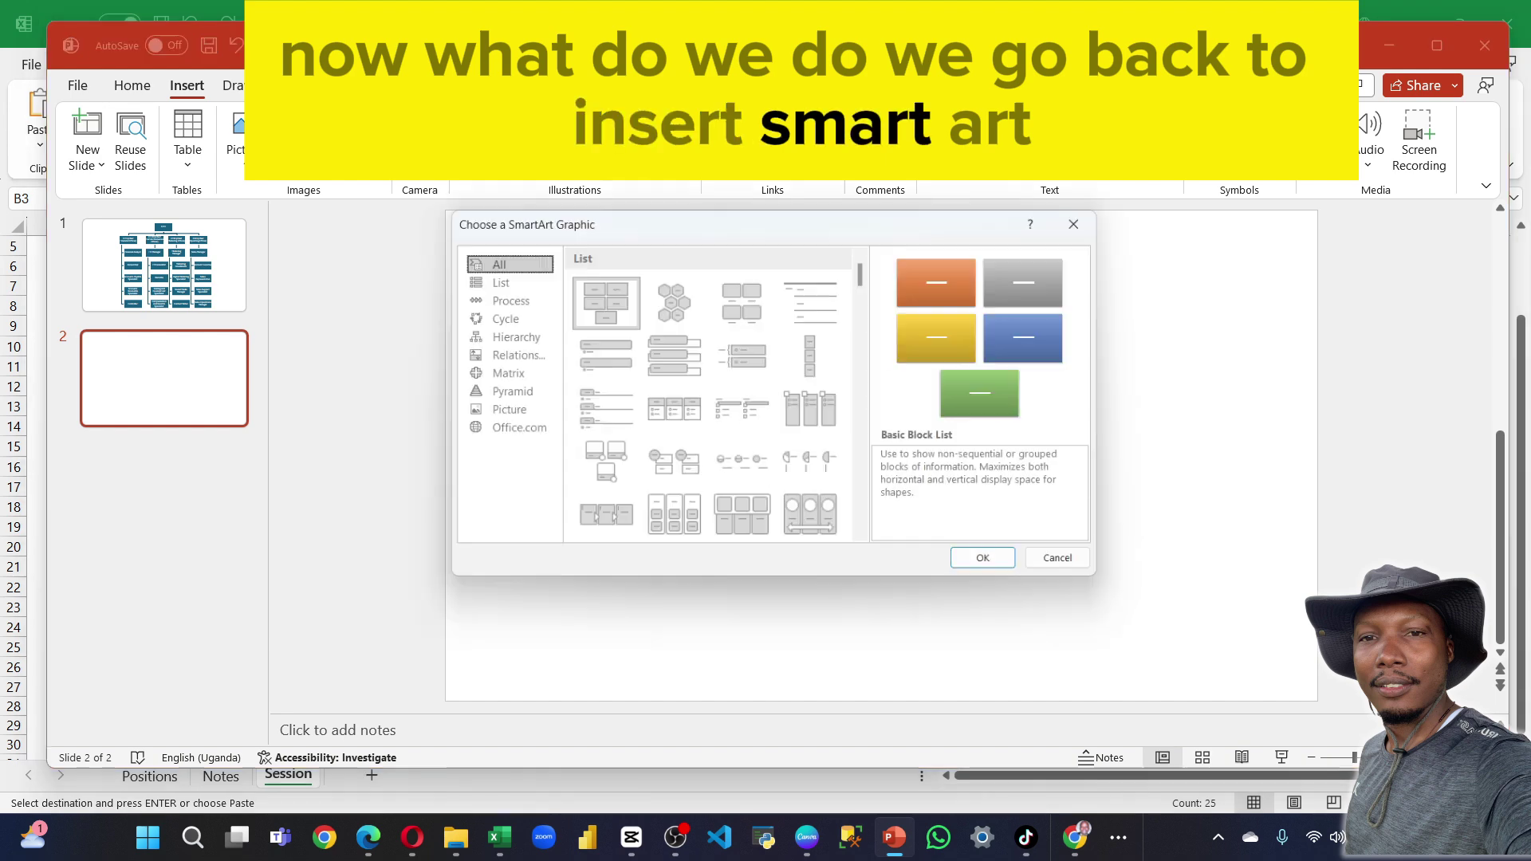
click(511, 336)
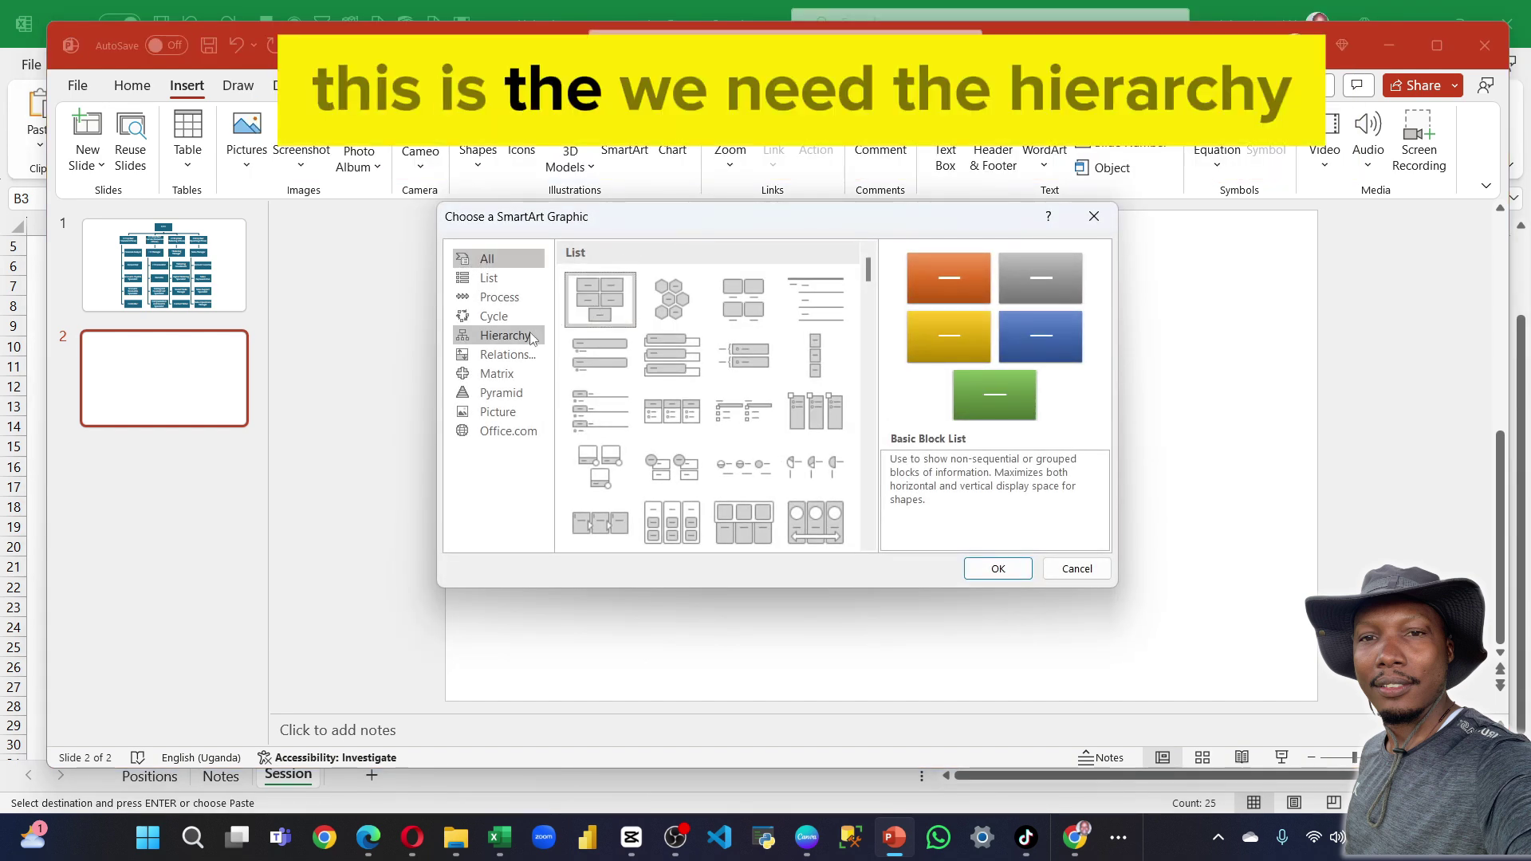
click(590, 281)
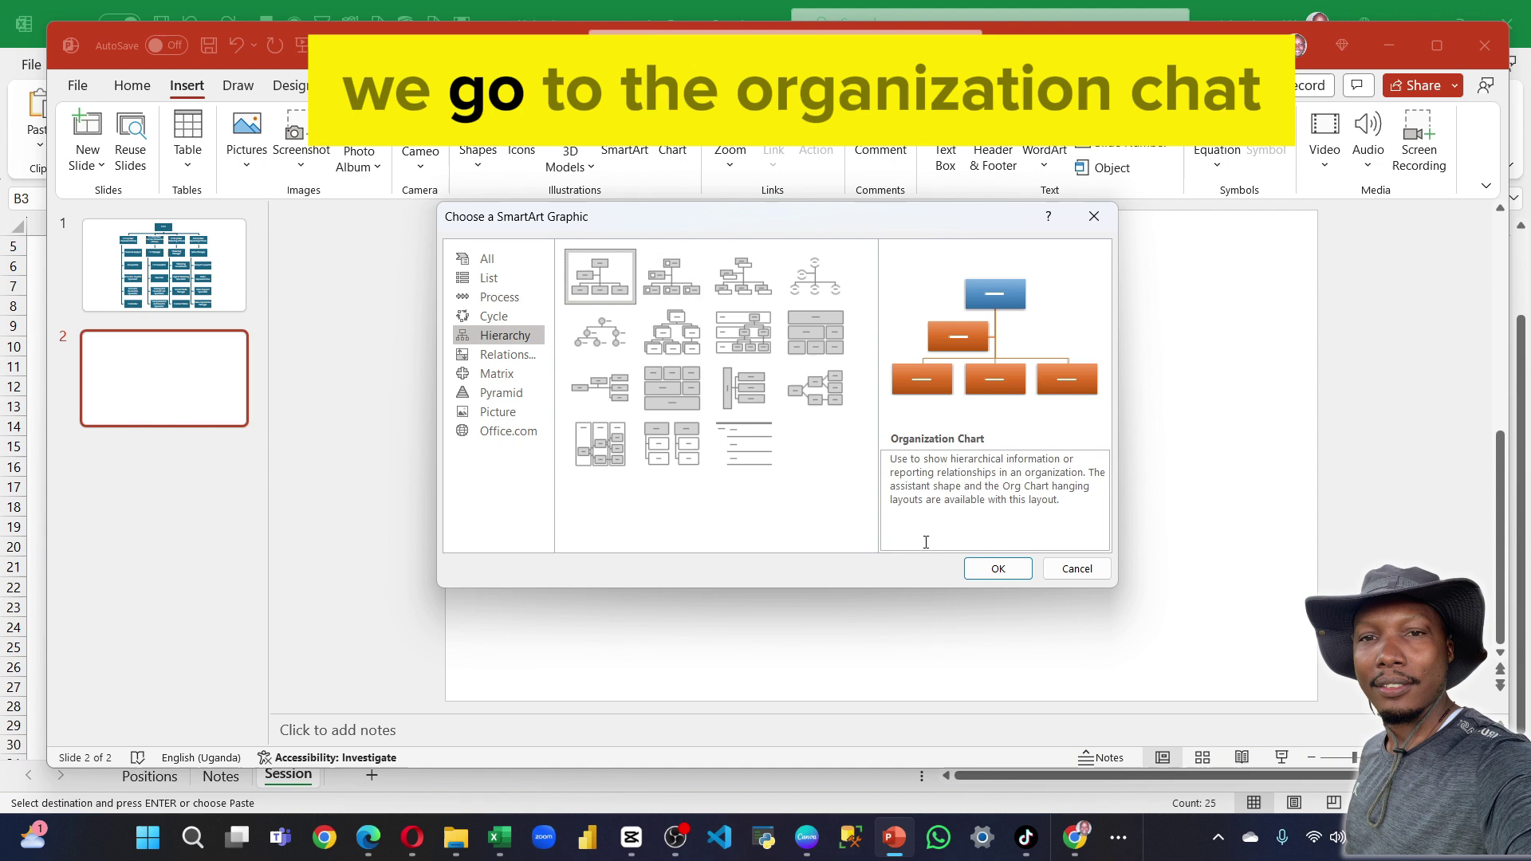
Insert the Organization Chart and paste the copied positions over its placeholder bullets.
click(997, 569)
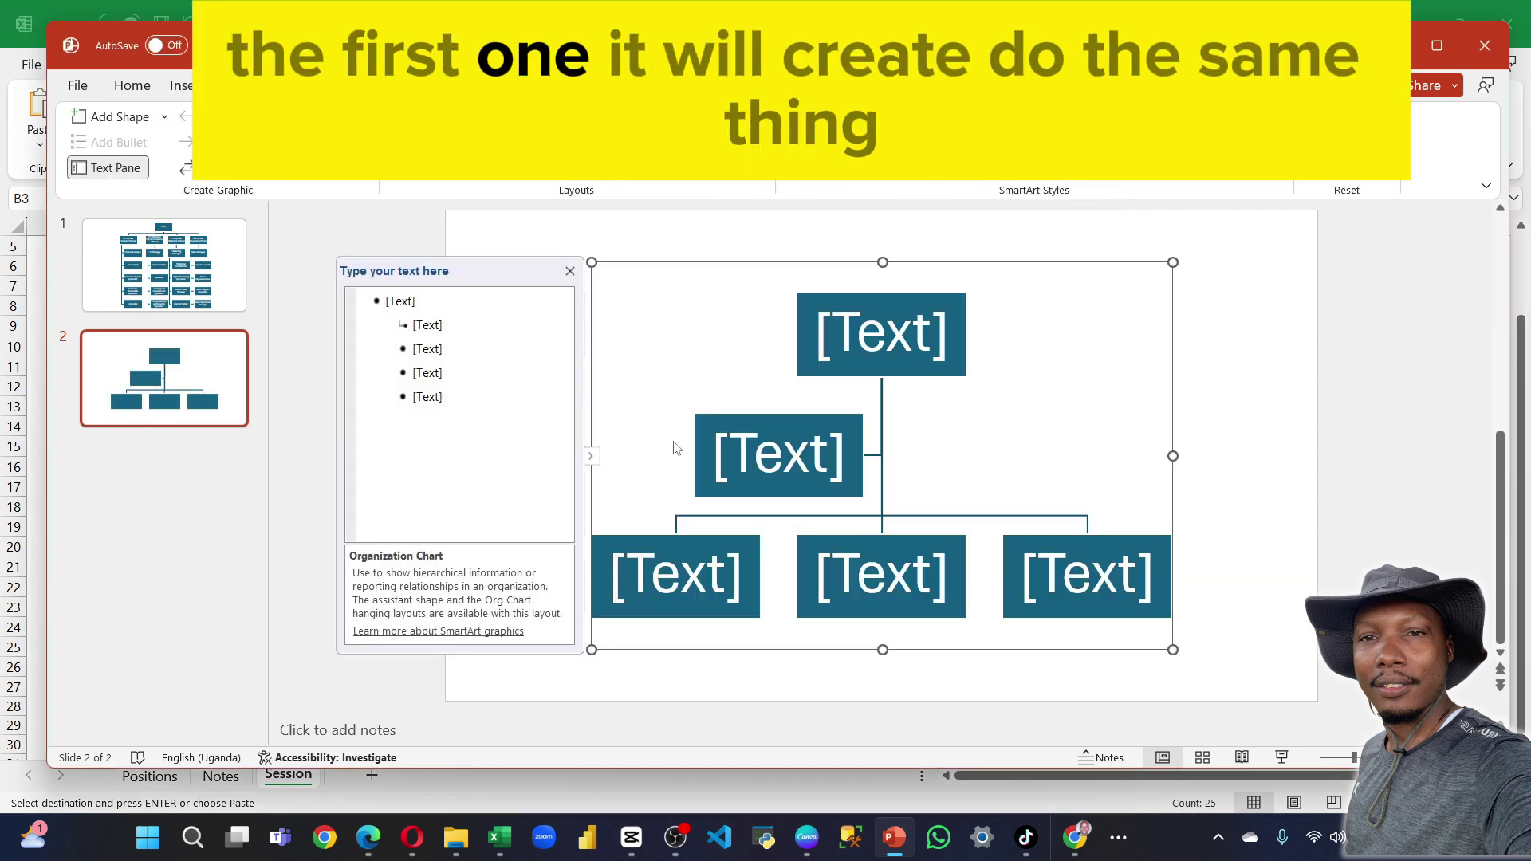
drag(459, 374, 303, 283)
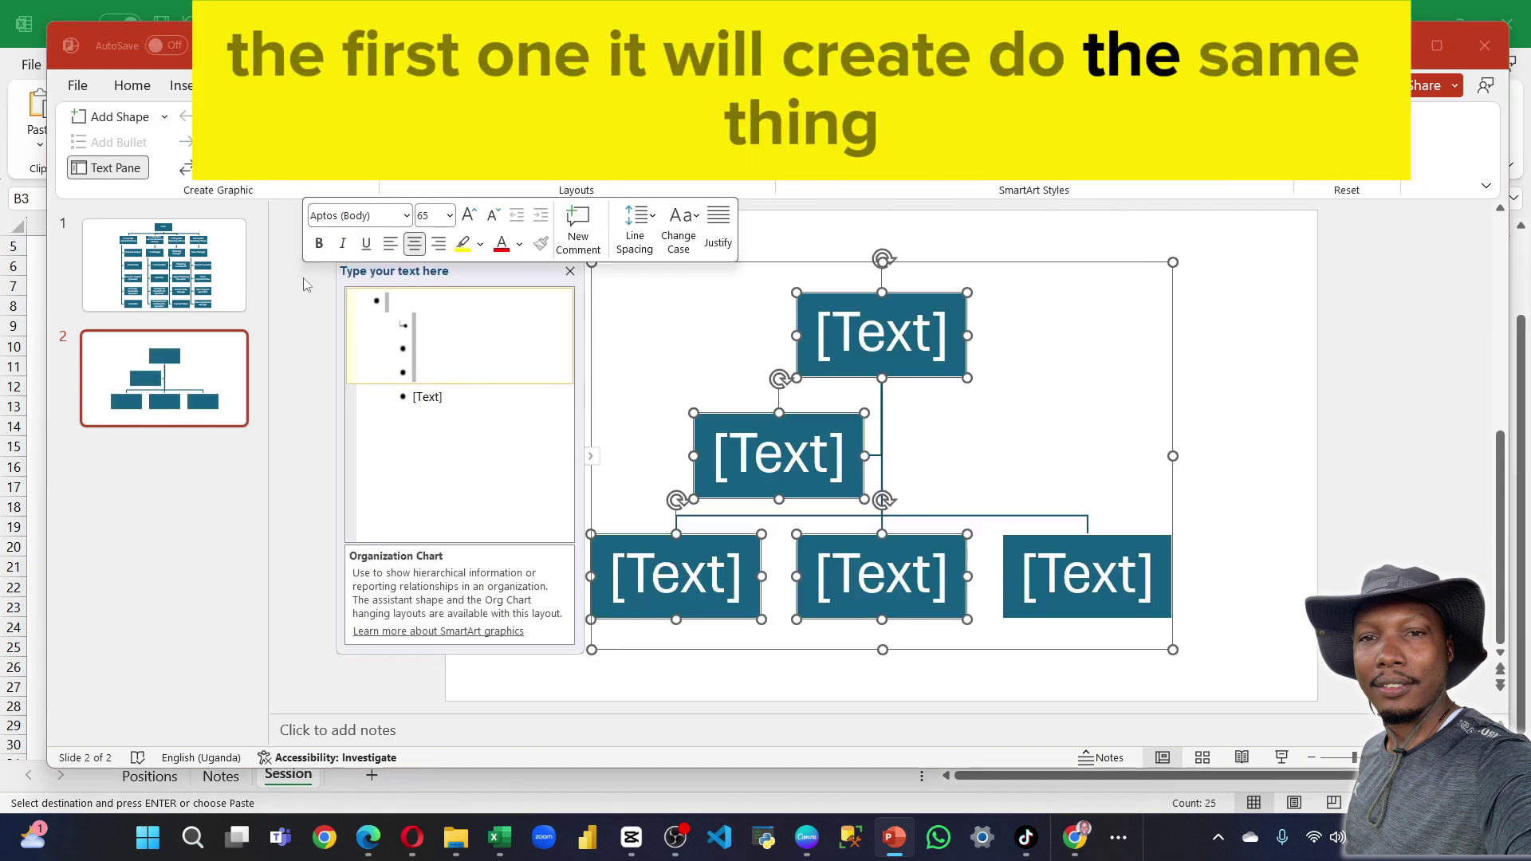
key(ctrl+v)
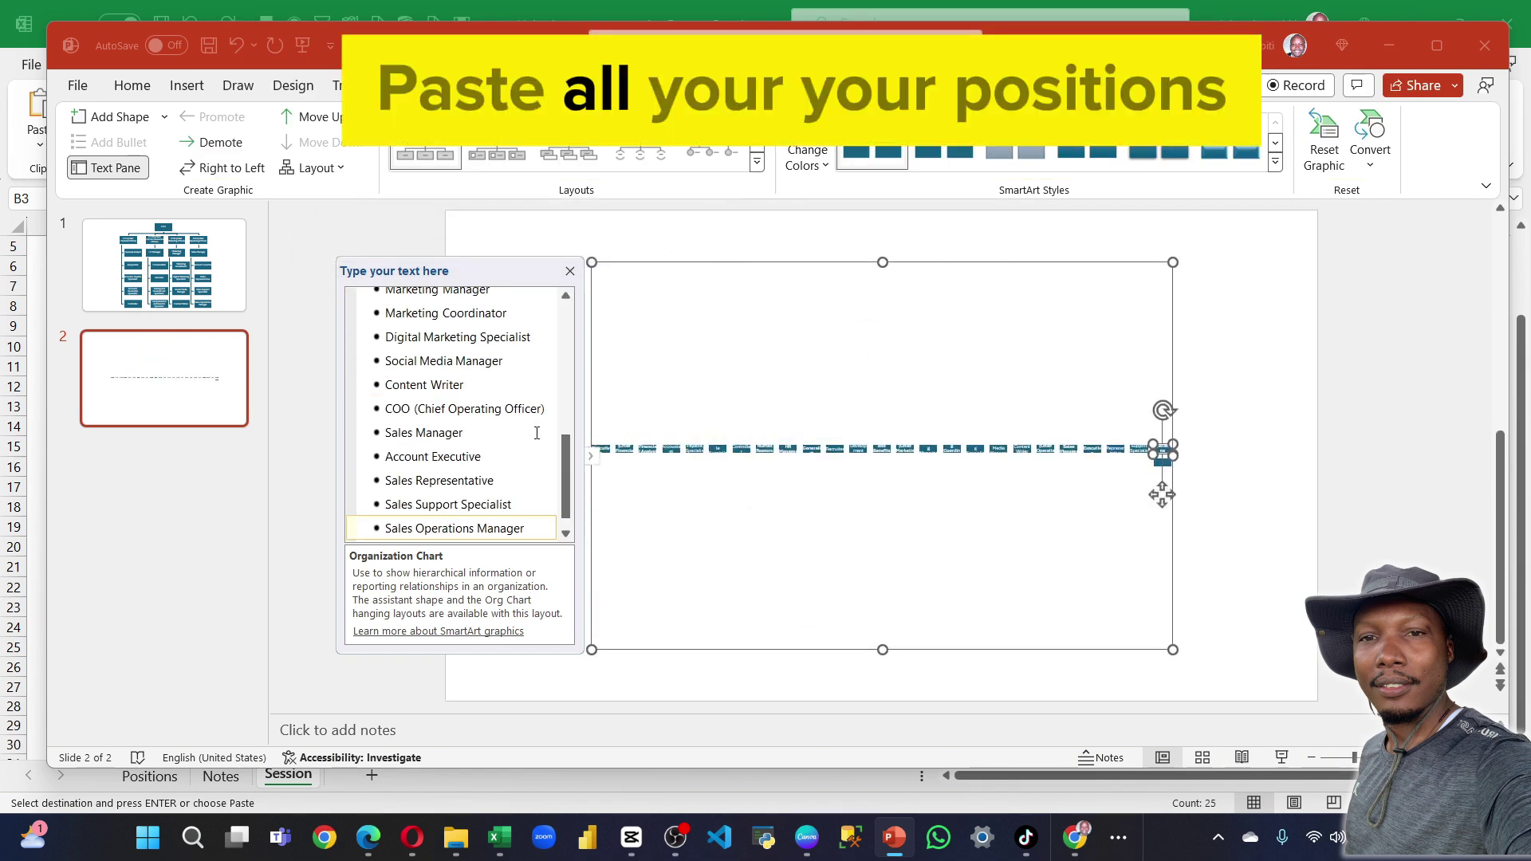
scroll(437, 371, up, 3)
scroll(438, 371, up, 3)
scroll(438, 371, up, 4)
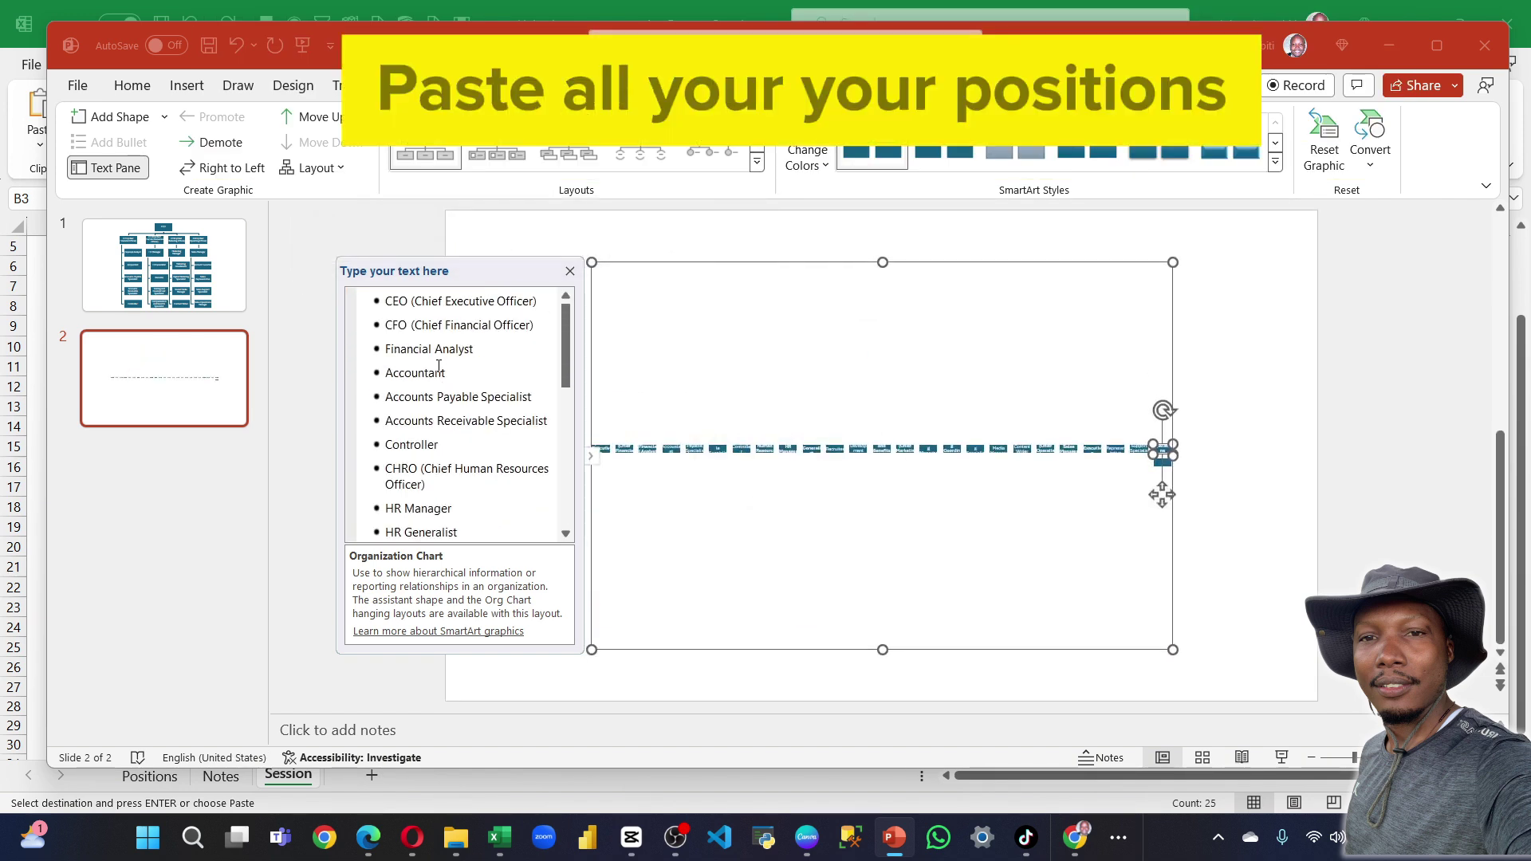
Nest CFO under CEO, then Financial Analyst, Accountant, and Payable, Receivable, Controller below.
click(391, 324)
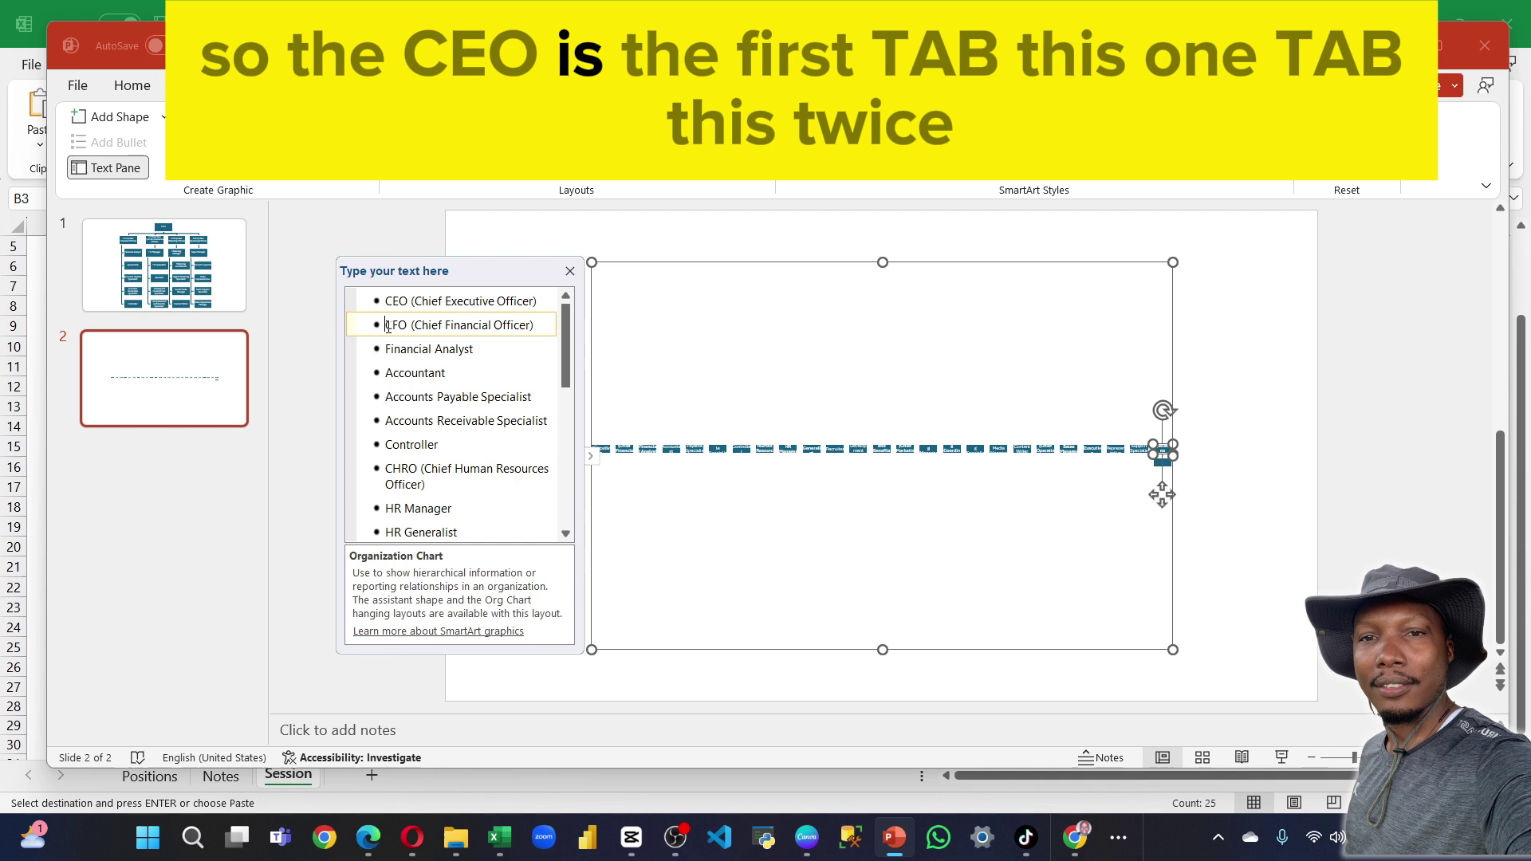
key(Tab)
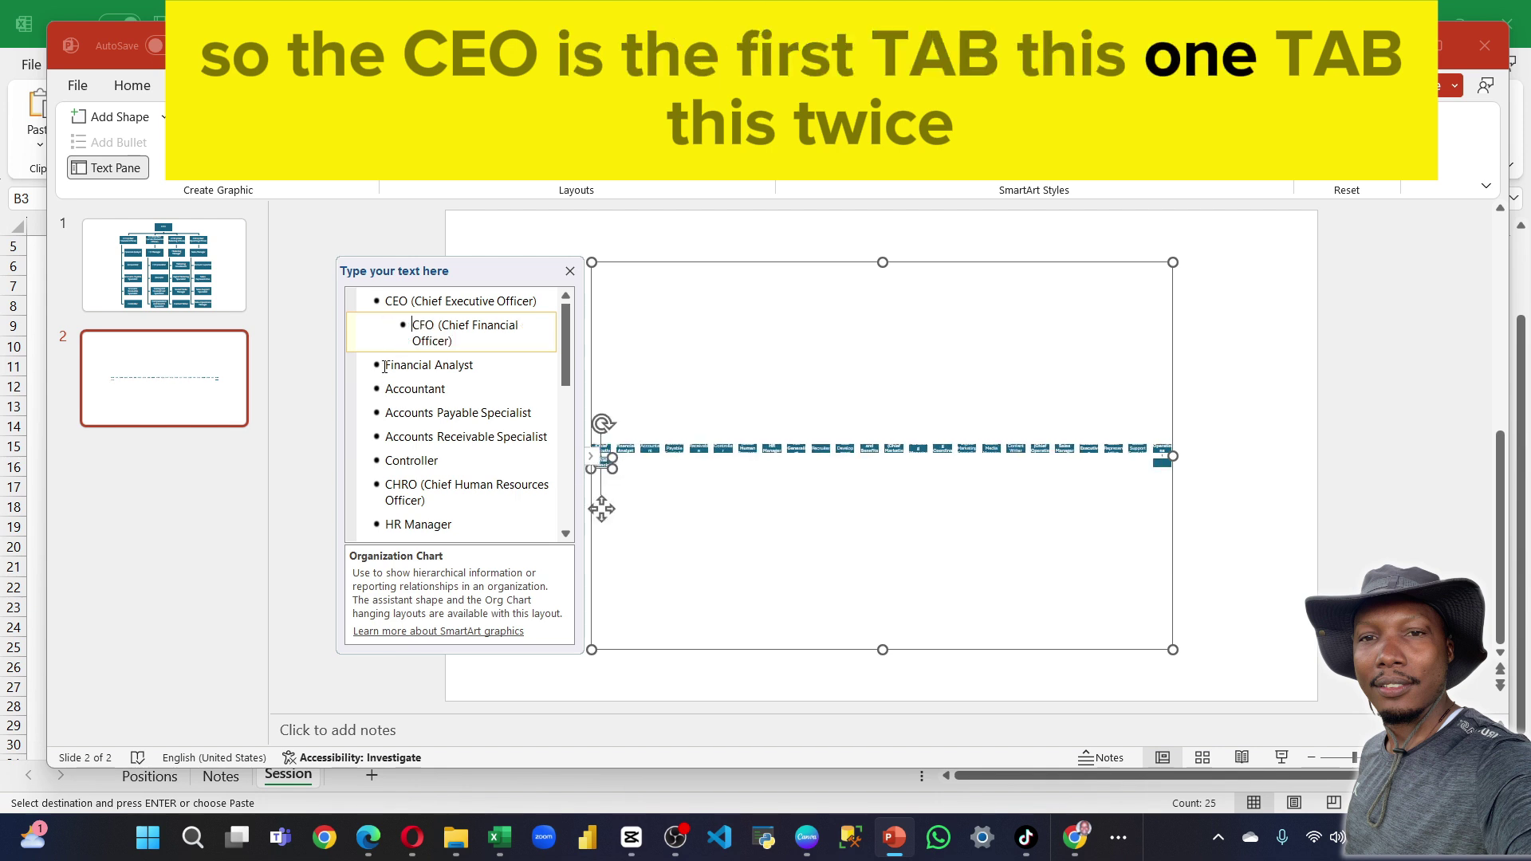
click(385, 366)
key(Tab)
key(Tab)
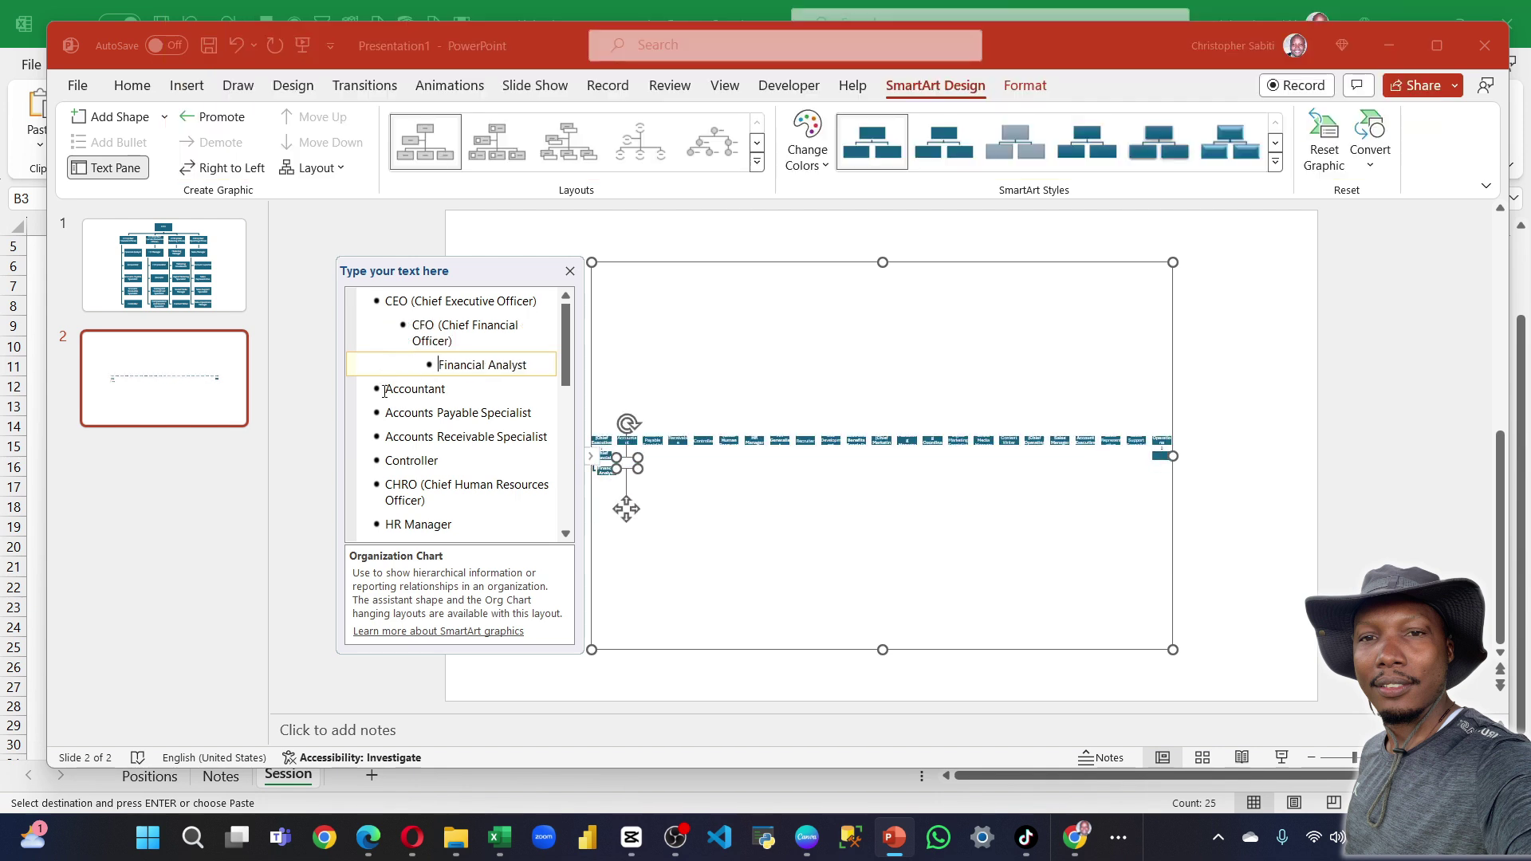
click(385, 391)
key(Tab)
key(Tab)
key(Tab)
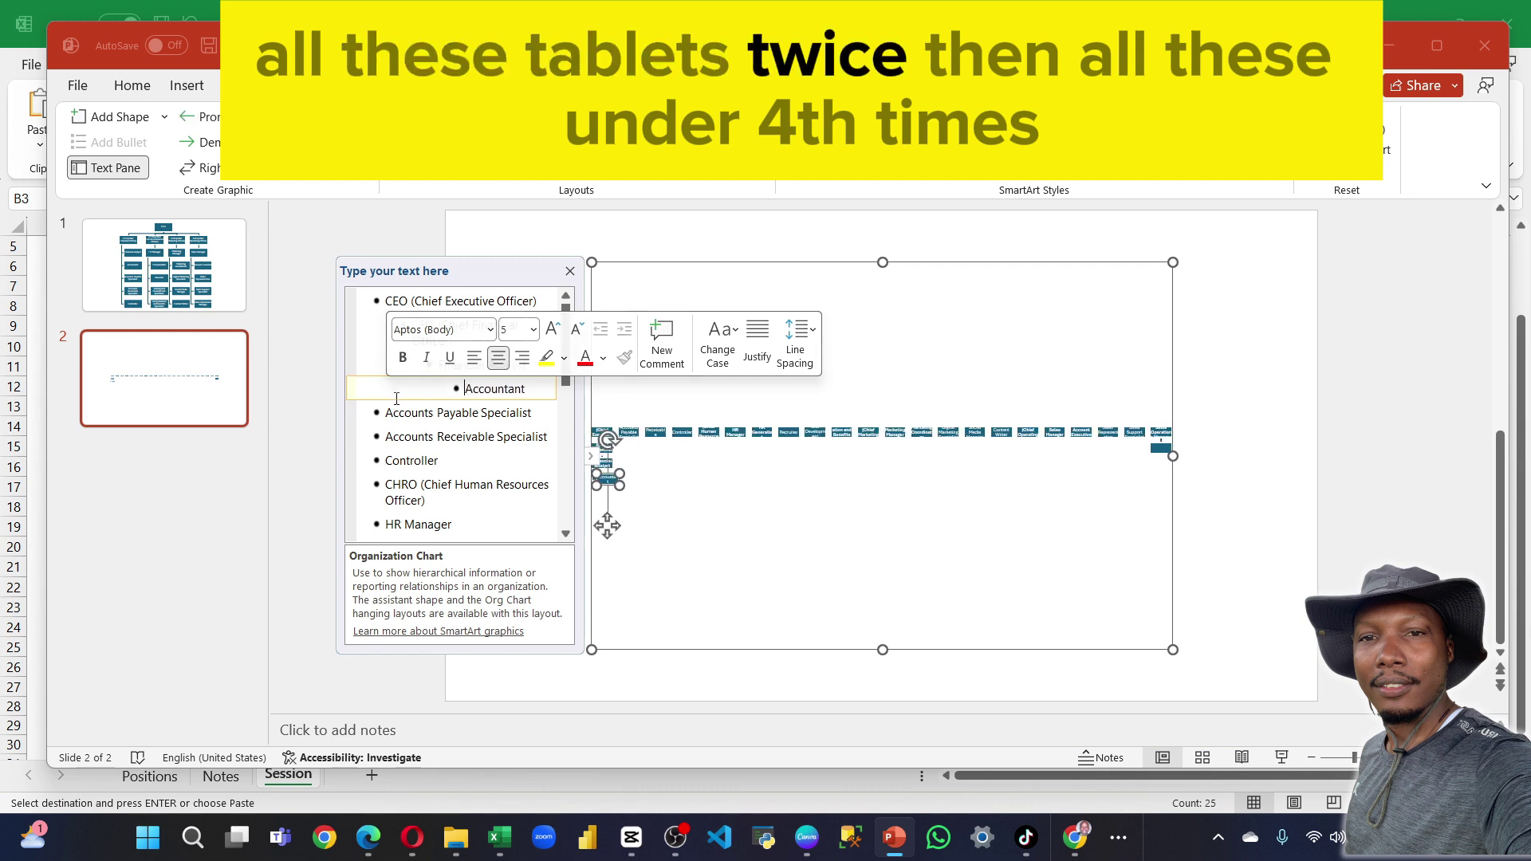
drag(383, 412, 439, 461)
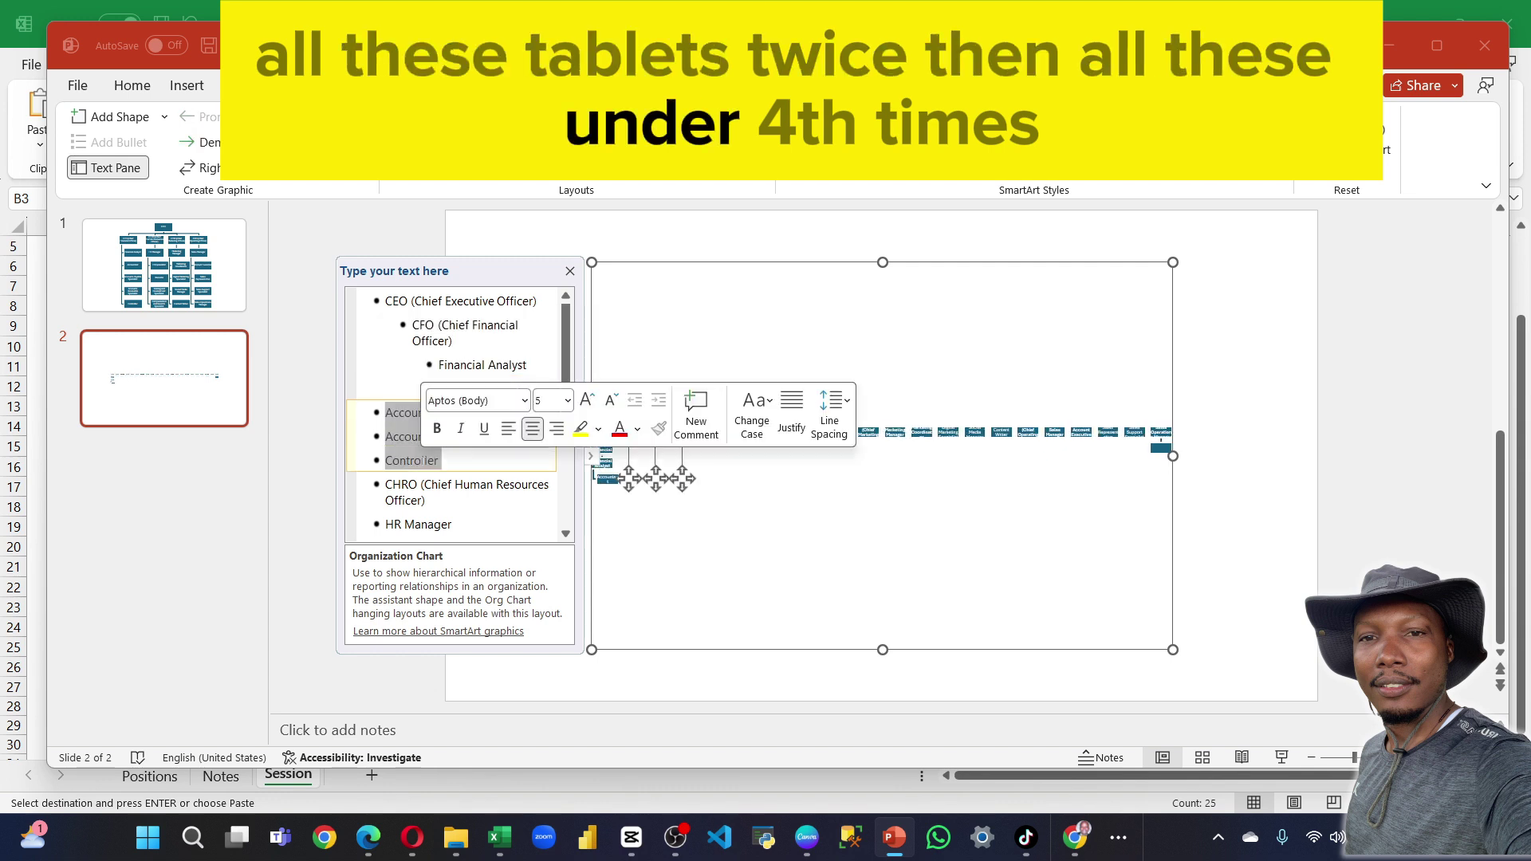
key(Tab)
key(Tab)
key(Tab)
key(Tab)
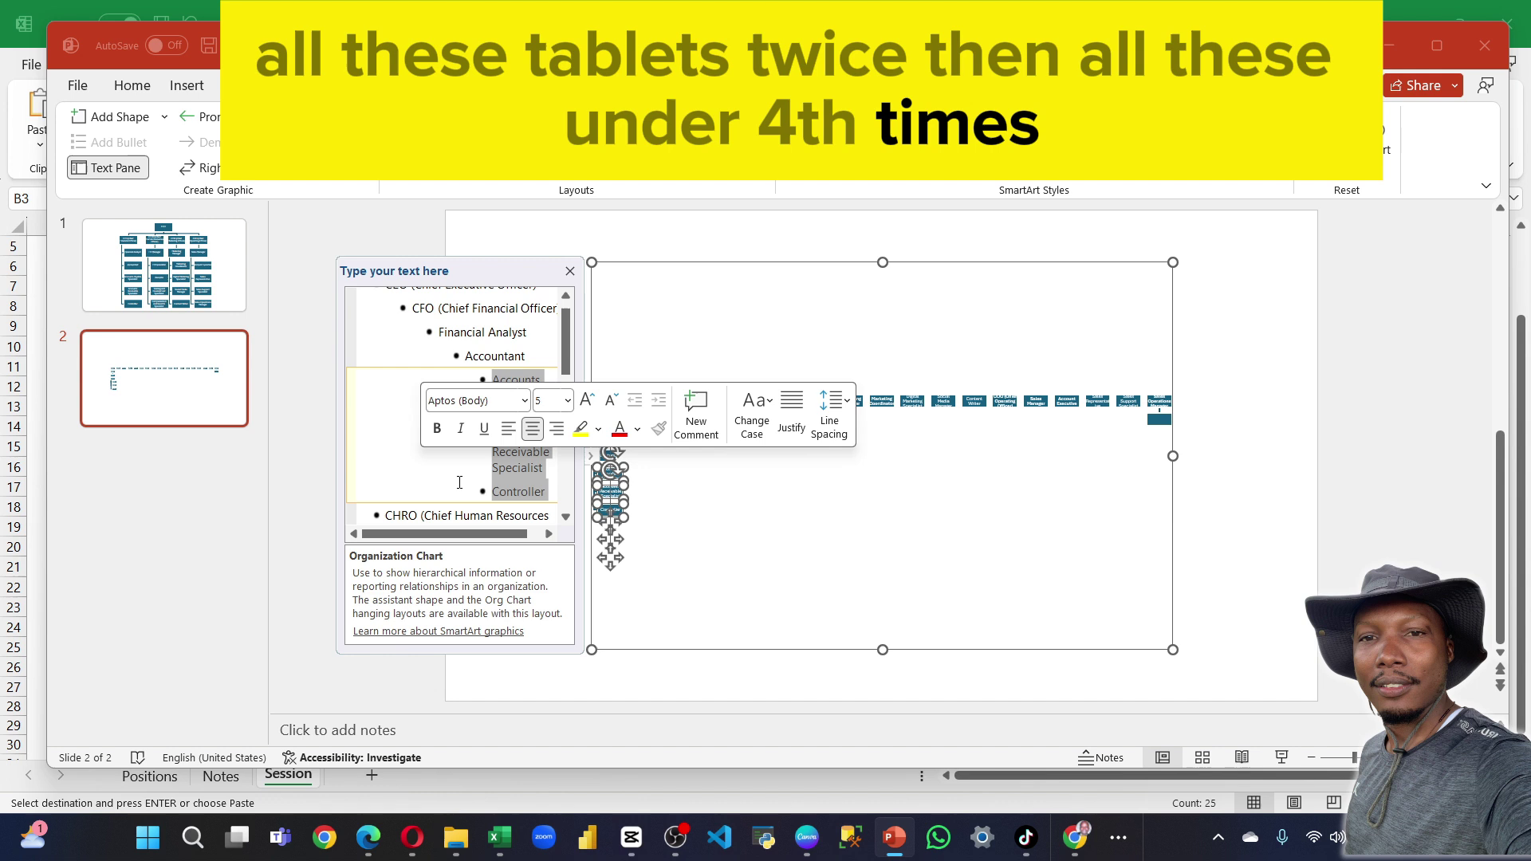
scroll(447, 478, down, 2)
Nest HR Manager under the CHRO with HR staff below, raising Compensation and Benefits Specialist.
click(385, 420)
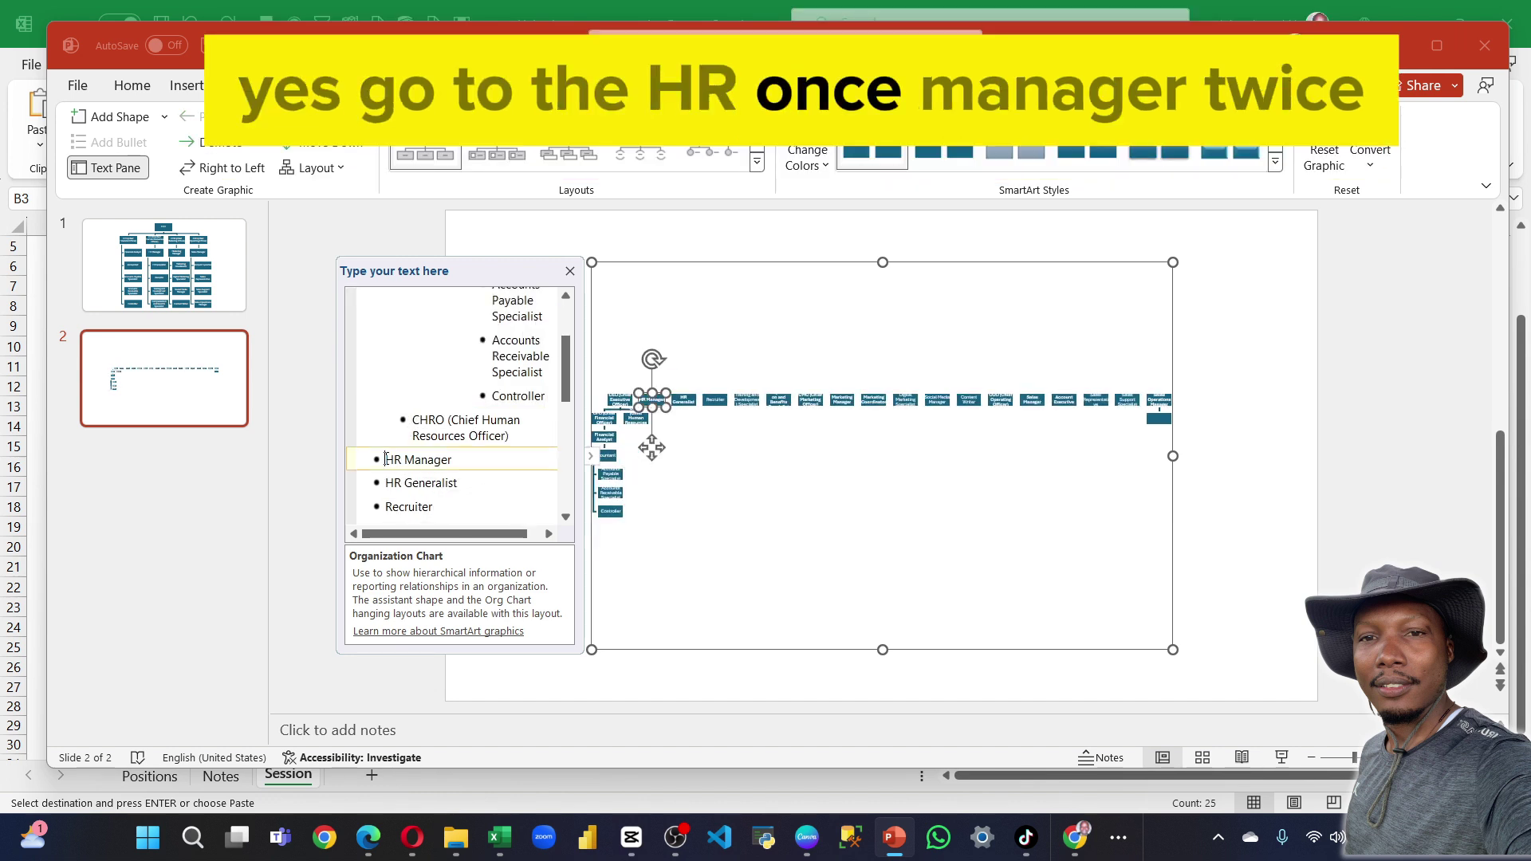
key(Tab)
key(Tab)
scroll(382, 415, down, 2)
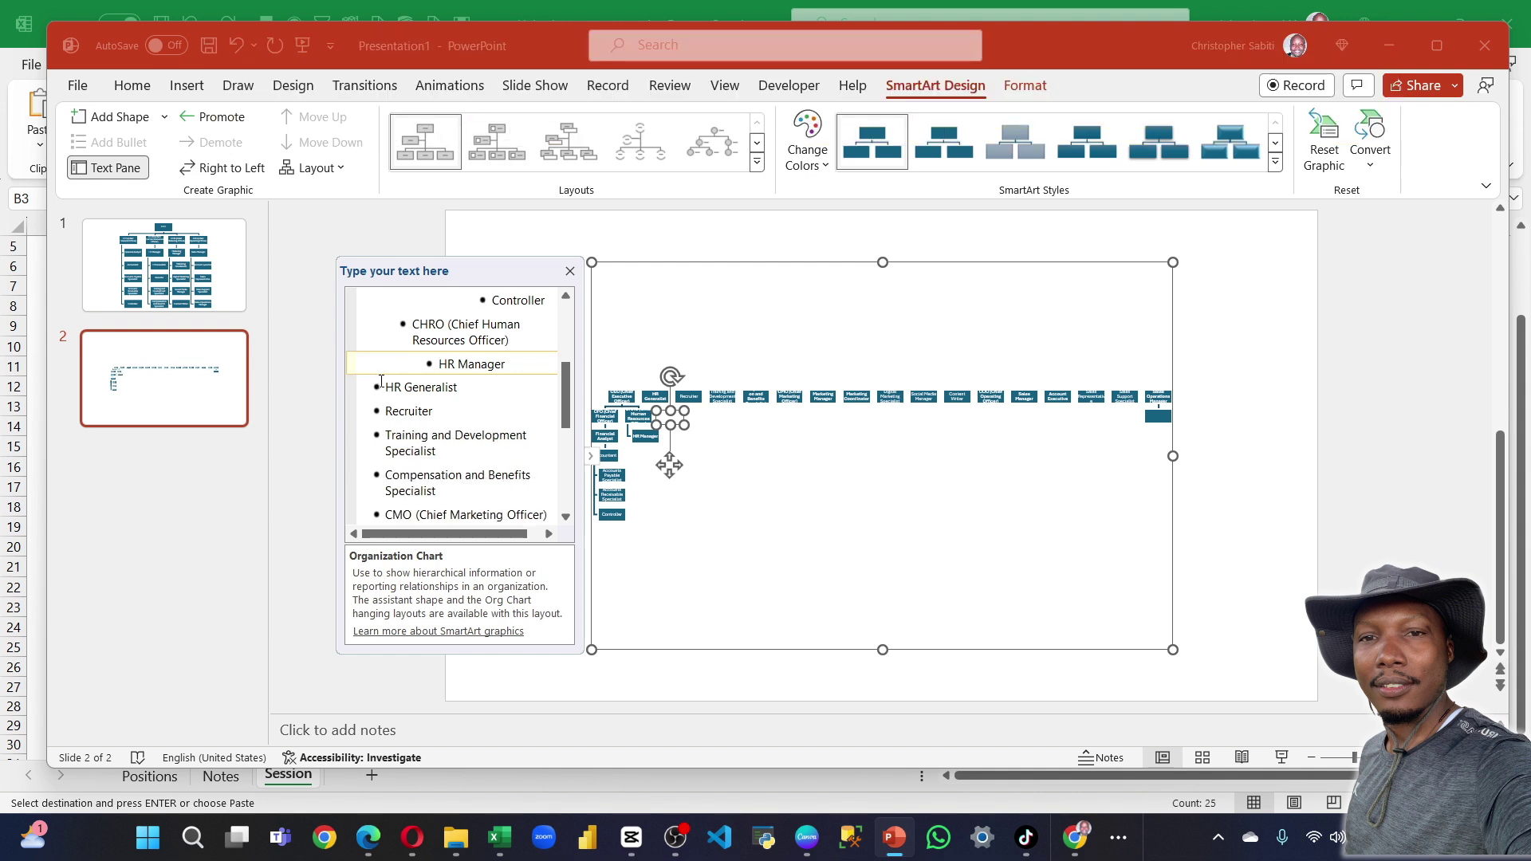
drag(388, 387, 435, 494)
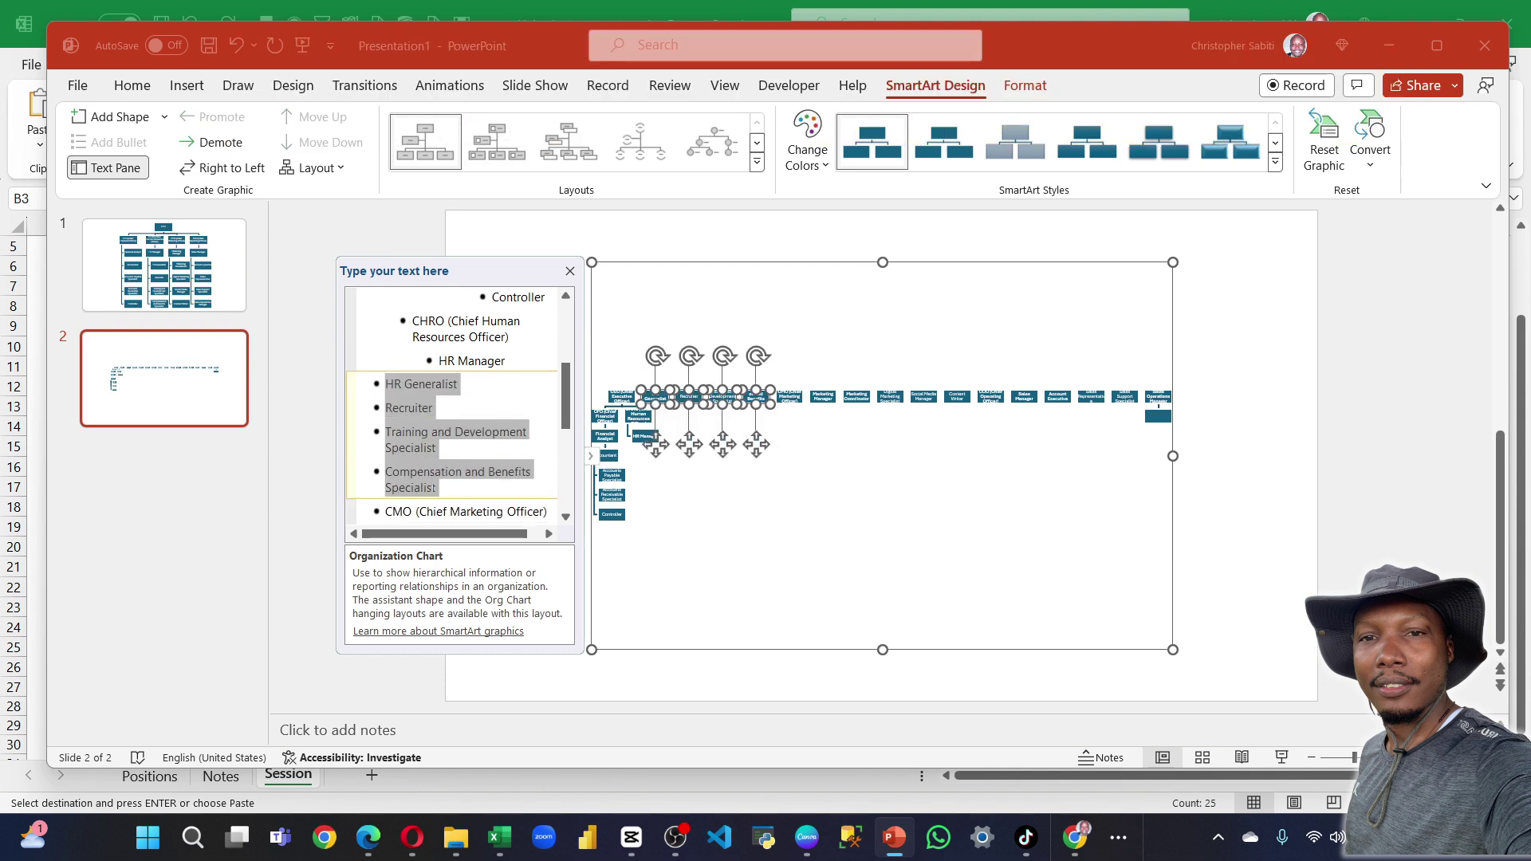
key(Tab)
key(Tab)
key(Tab)
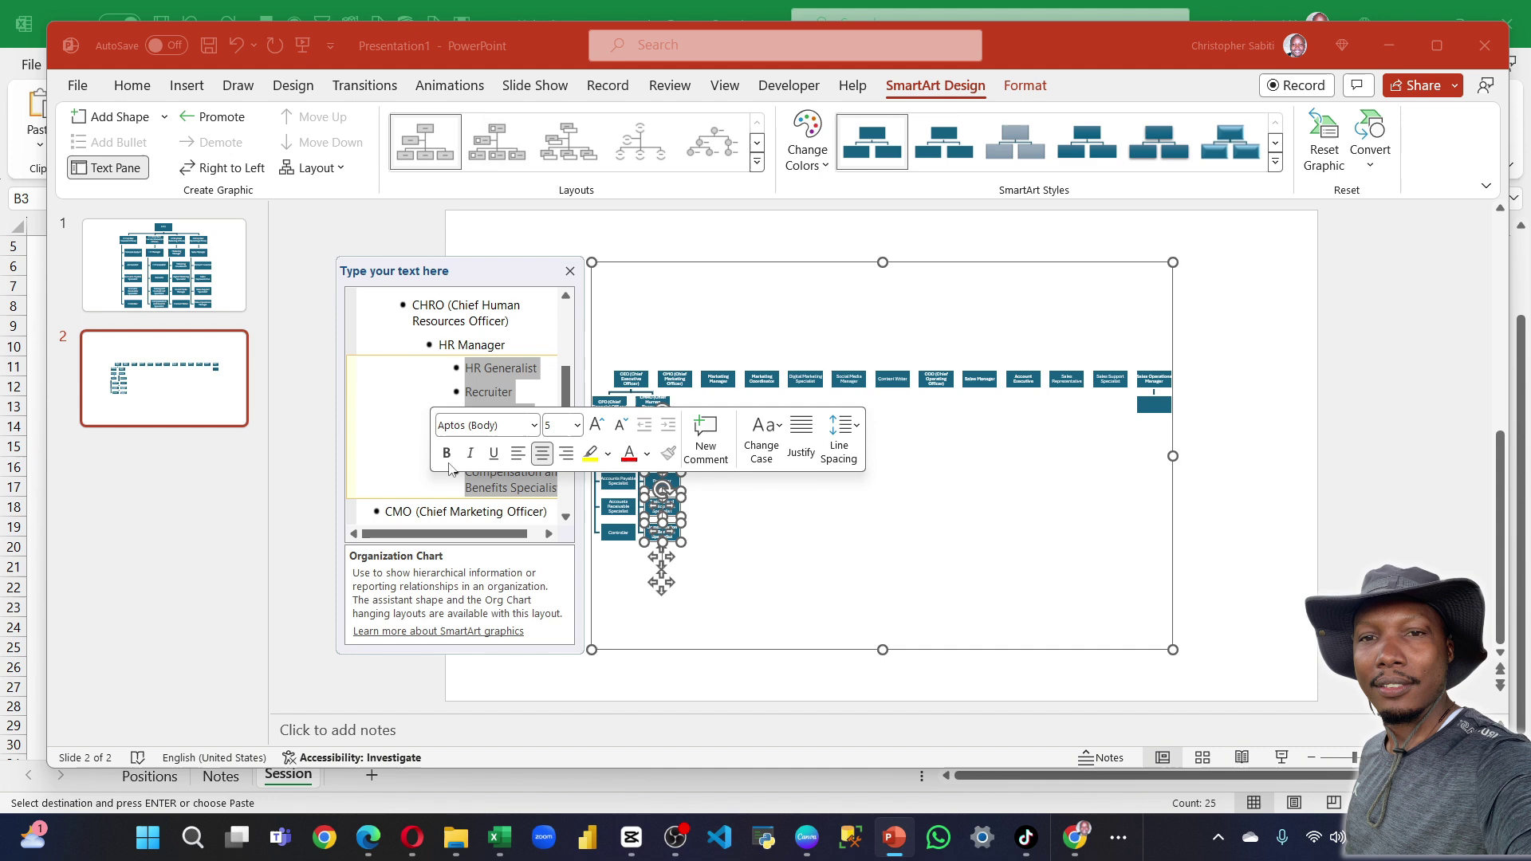
click(466, 471)
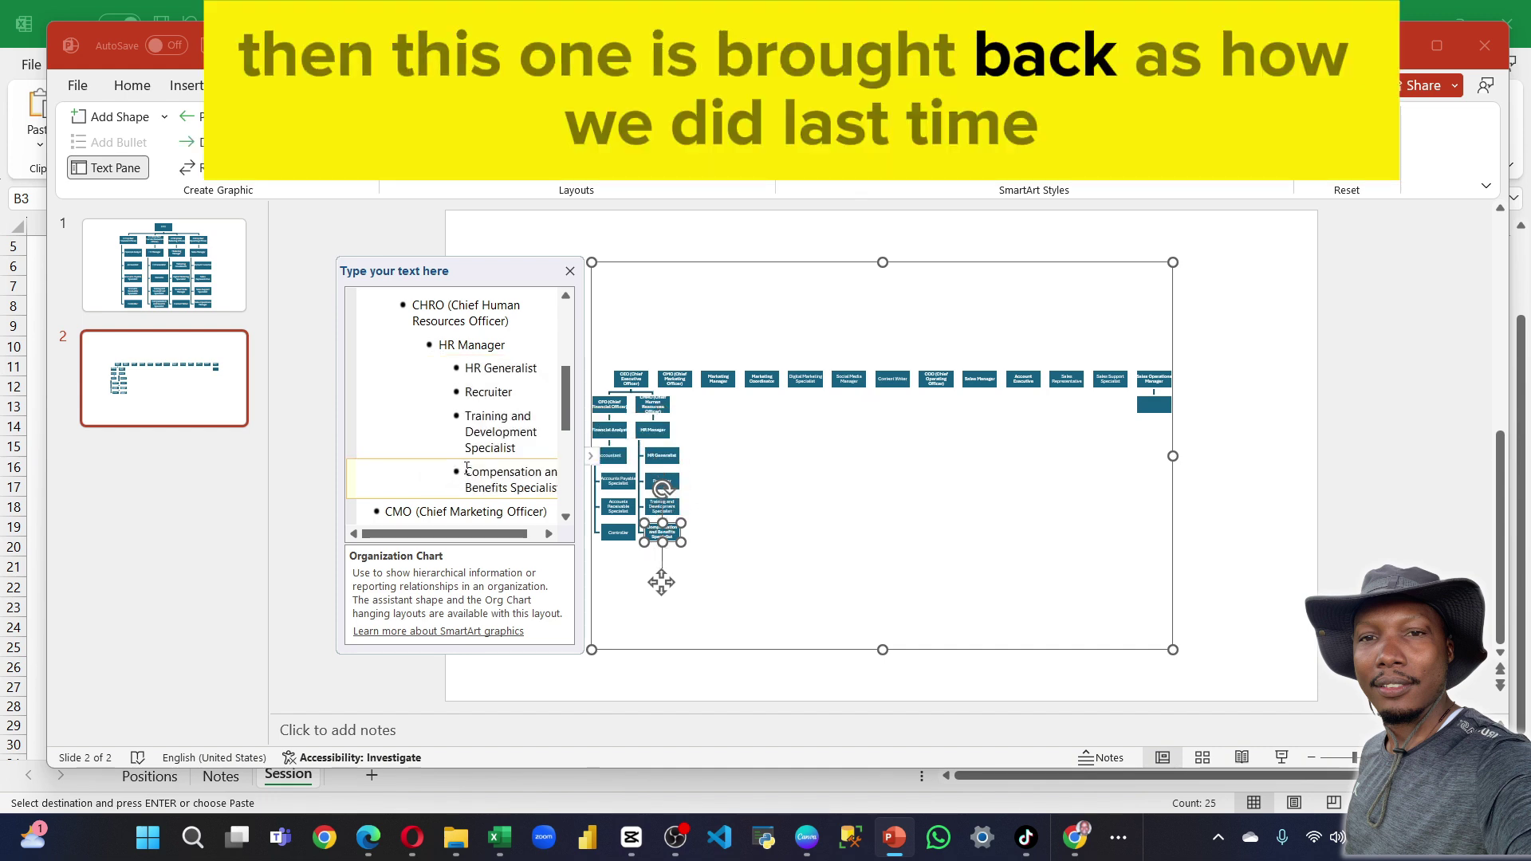
key(shift+Tab)
Put the CMO at department-head level with Marketing Manager and its staff beneath.
scroll(446, 446, down, 2)
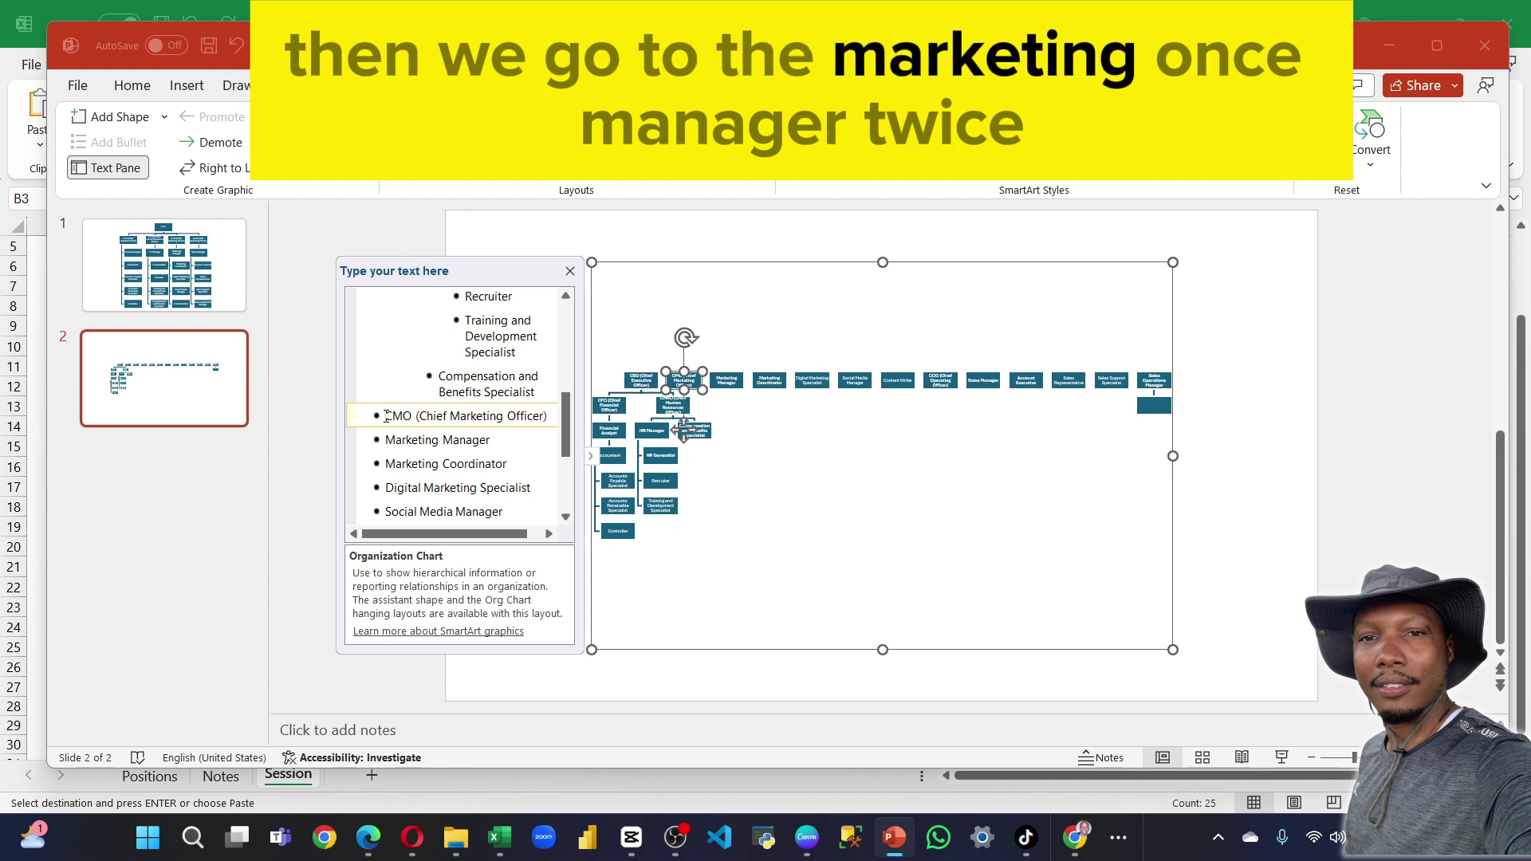
key(Tab)
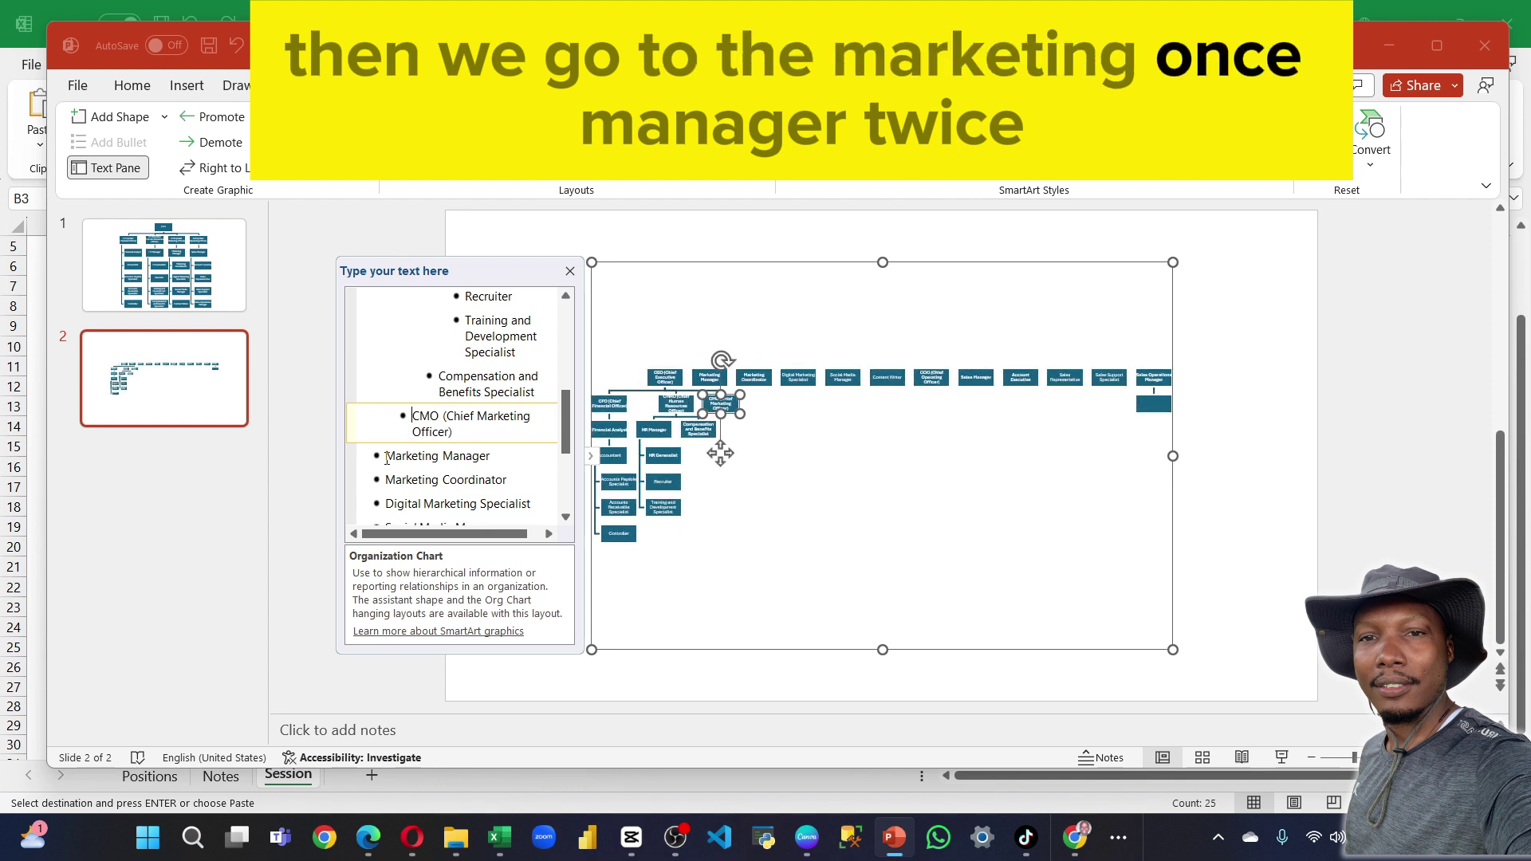
click(386, 459)
key(Tab)
key(Tab)
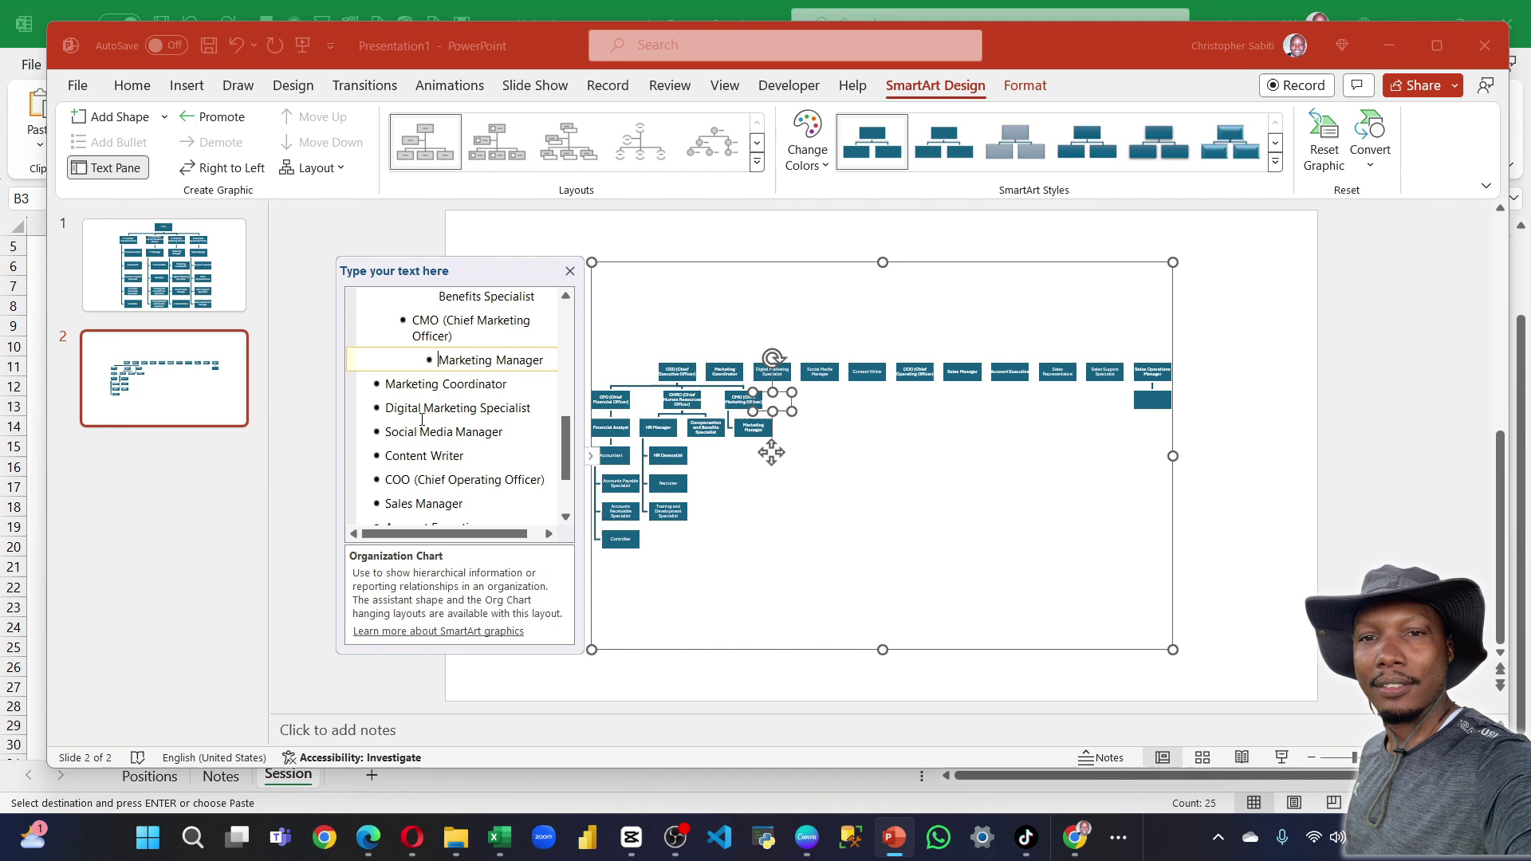
click(386, 385)
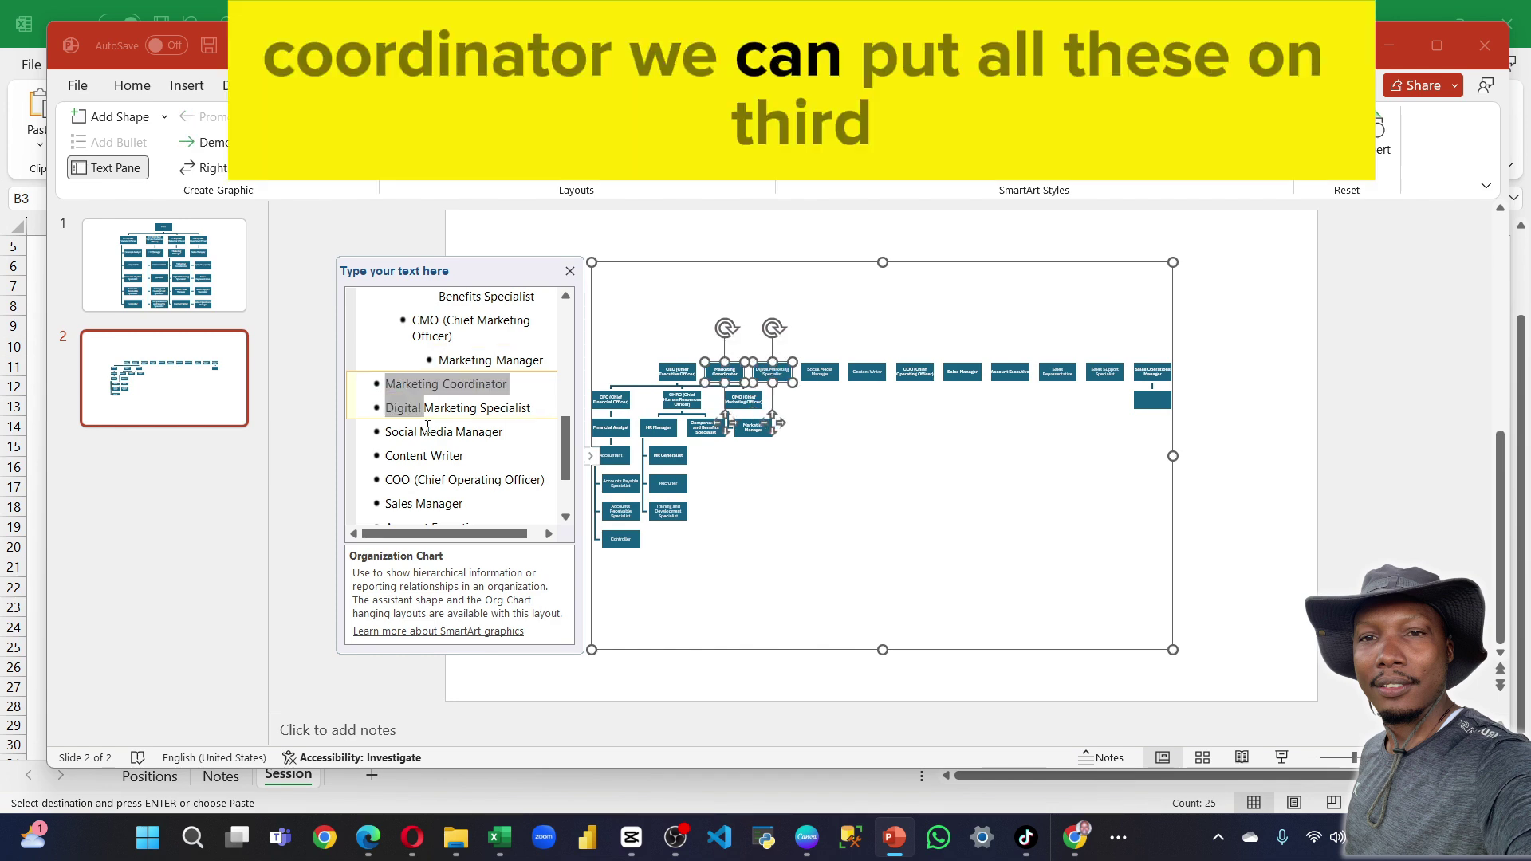
drag(386, 385, 467, 457)
key(Tab)
key(Tab)
key(Tab)
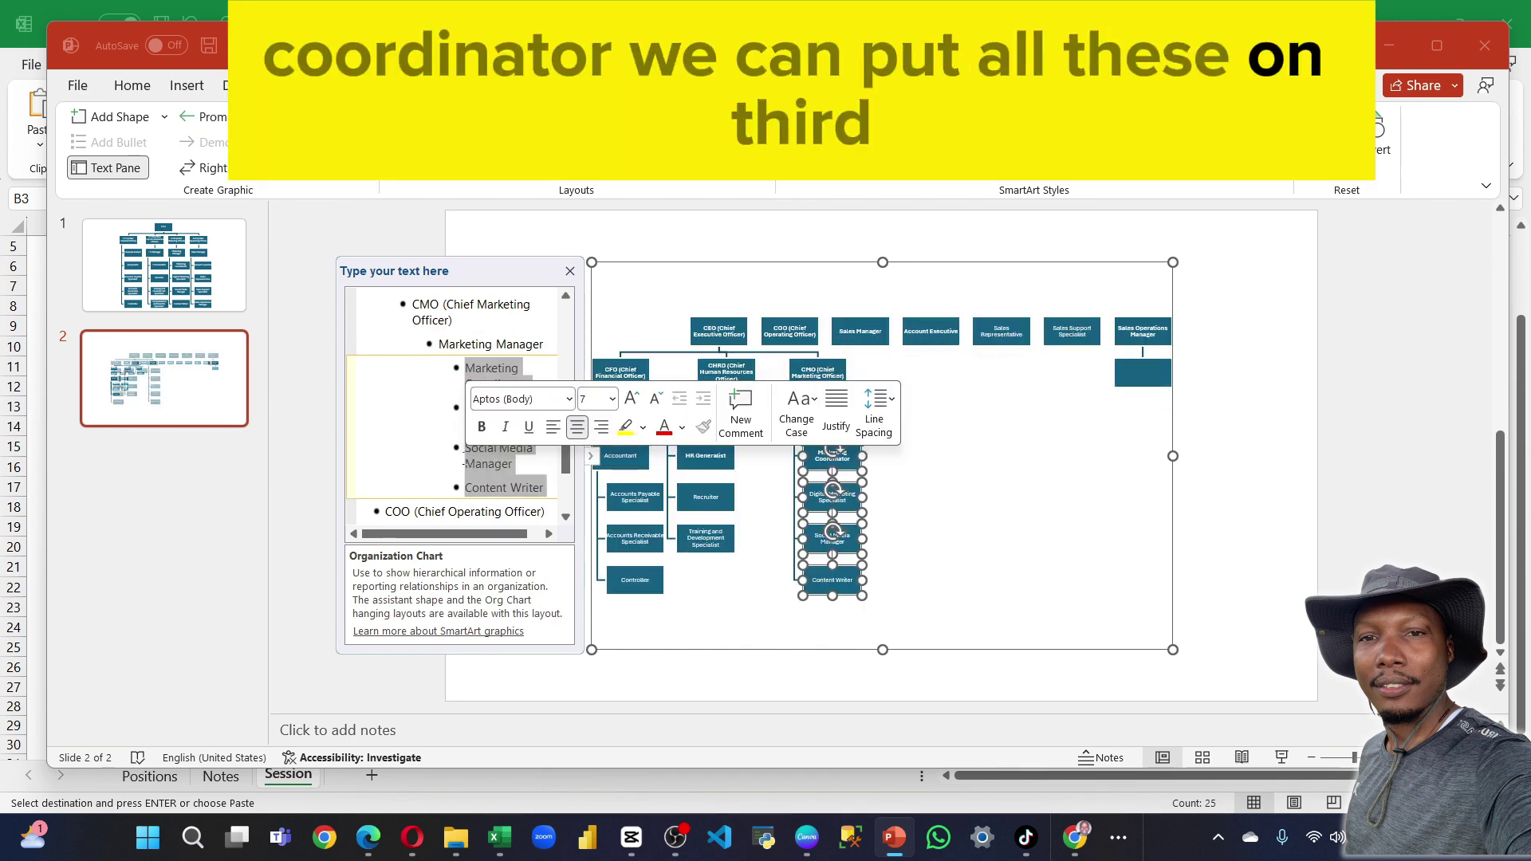
scroll(385, 415, down, 2)
Demote COO under the CEO, with Sales Manager, Account Executive and sales staff beneath.
click(385, 416)
key(Tab)
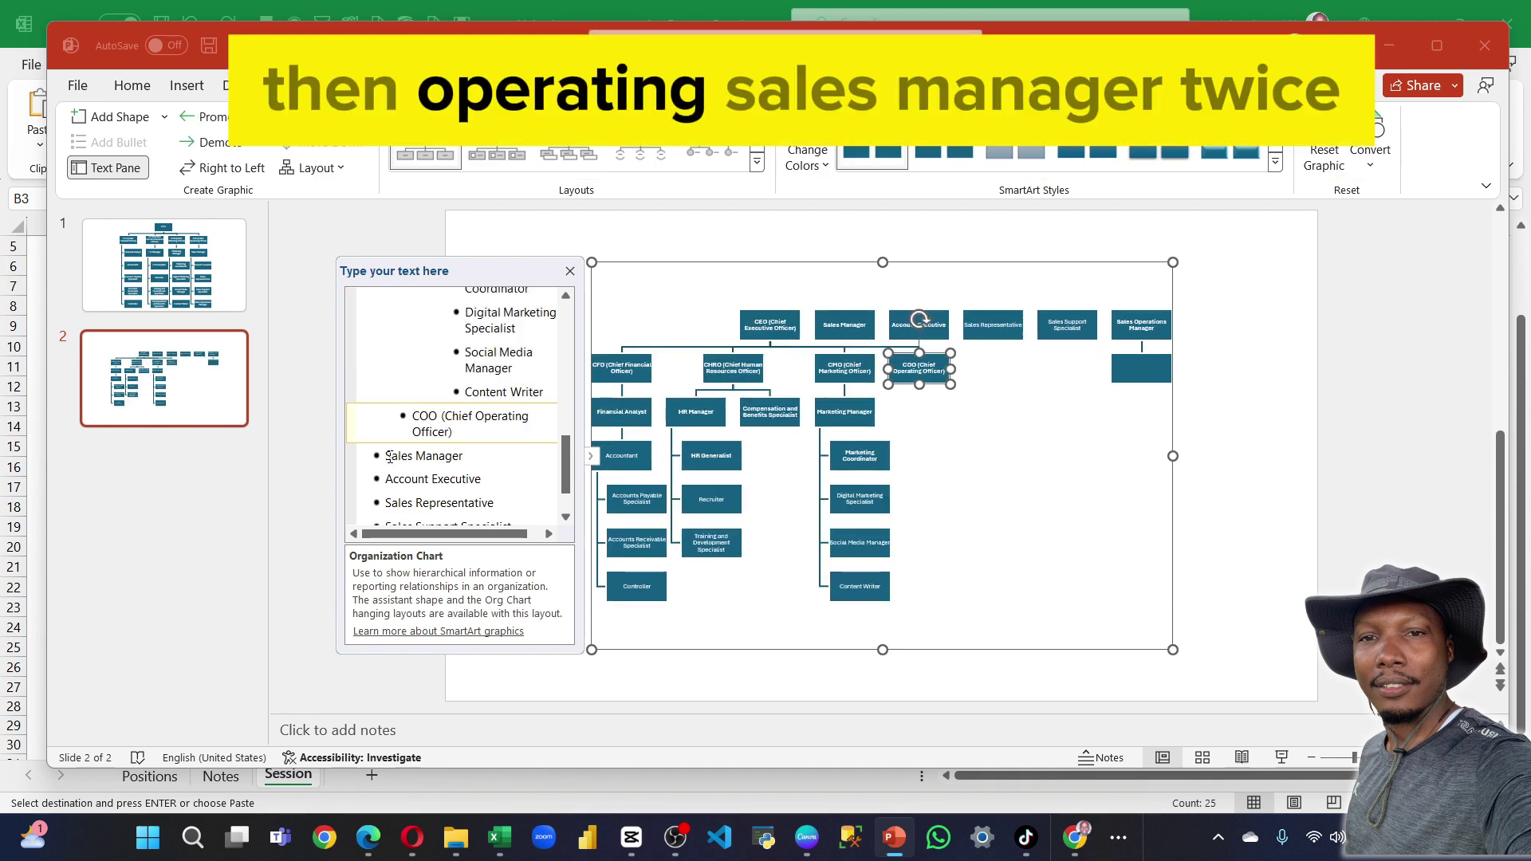
key(Tab)
key(Tab)
scroll(432, 448, down, 1)
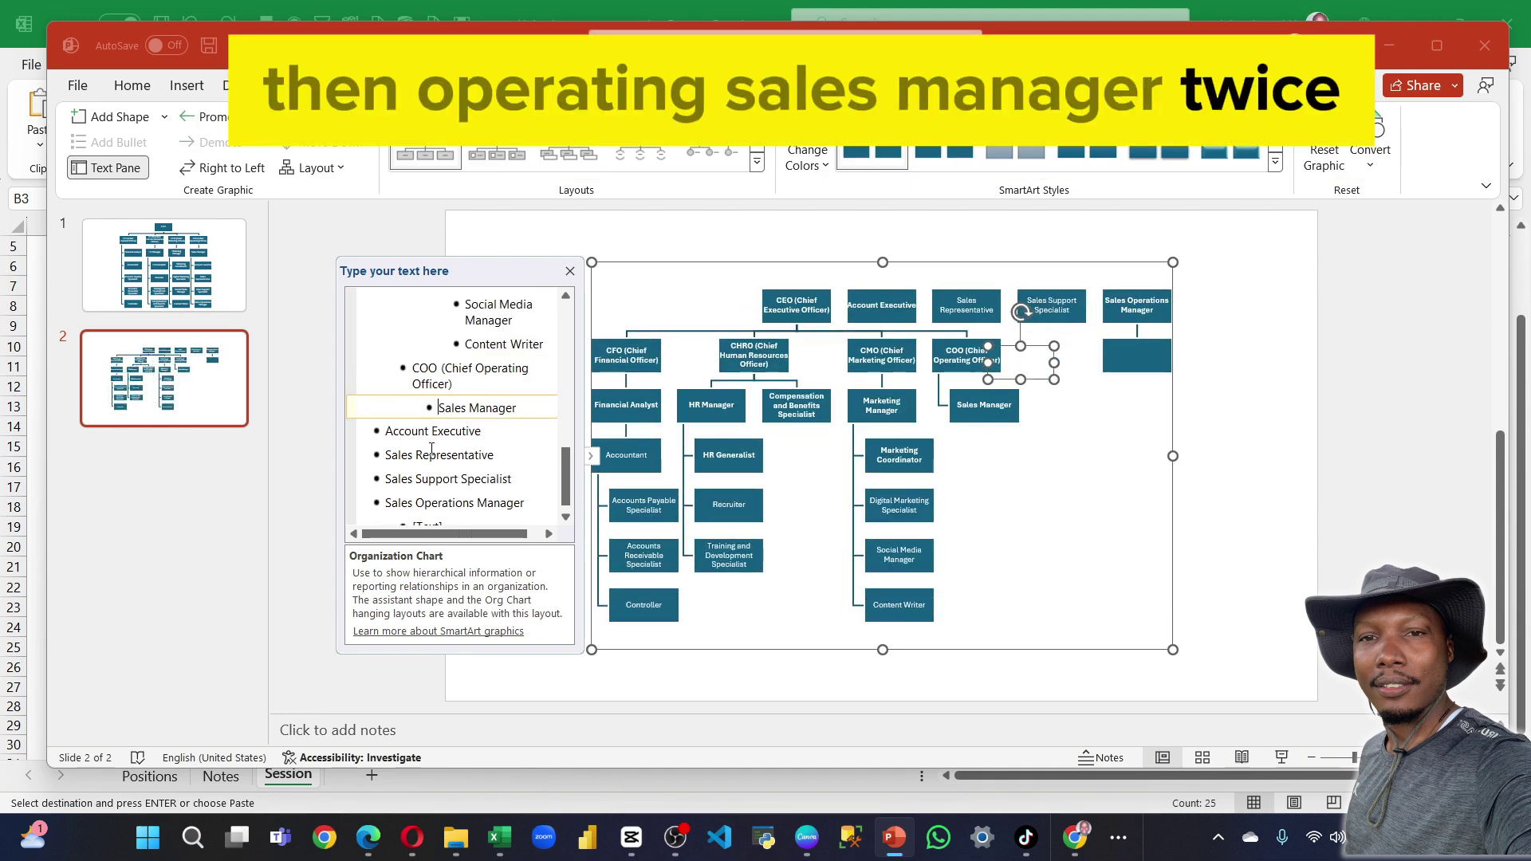
click(384, 431)
key(Tab)
key(Tab)
key(Tab)
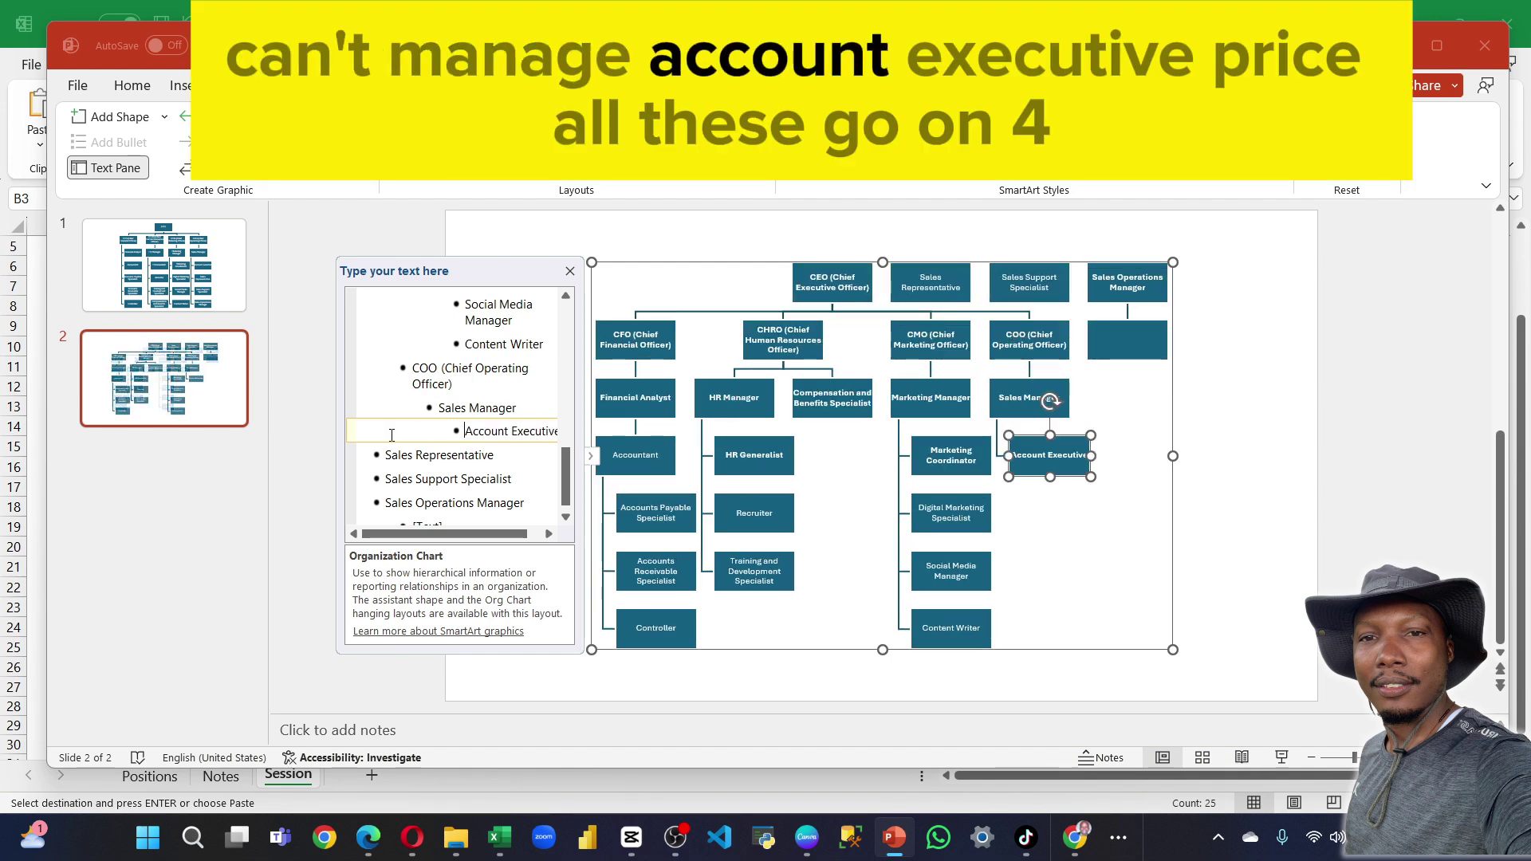
drag(384, 442, 411, 490)
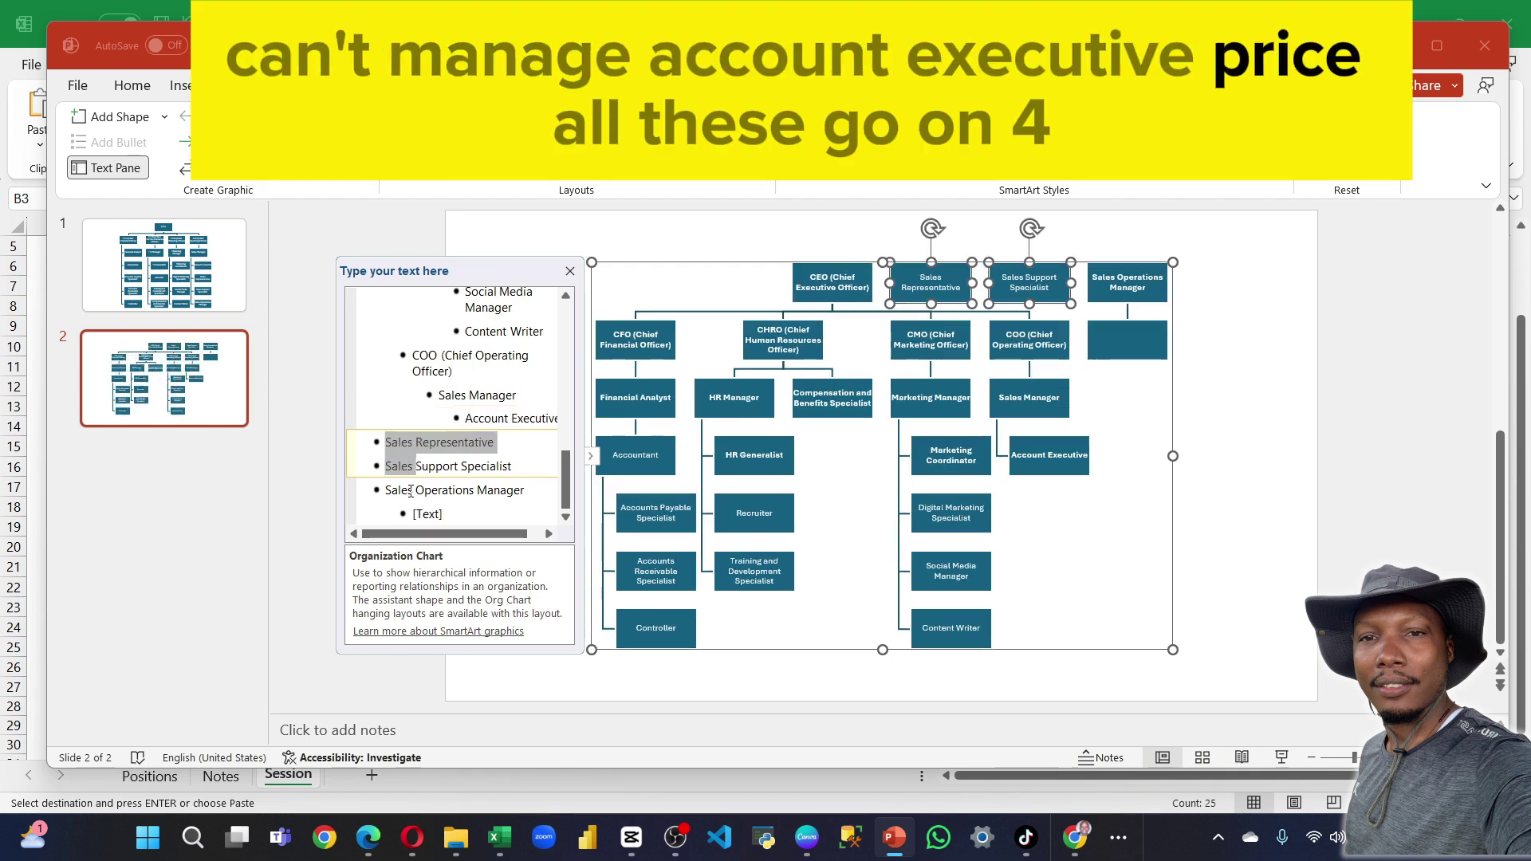
key(Tab)
key(Tab)
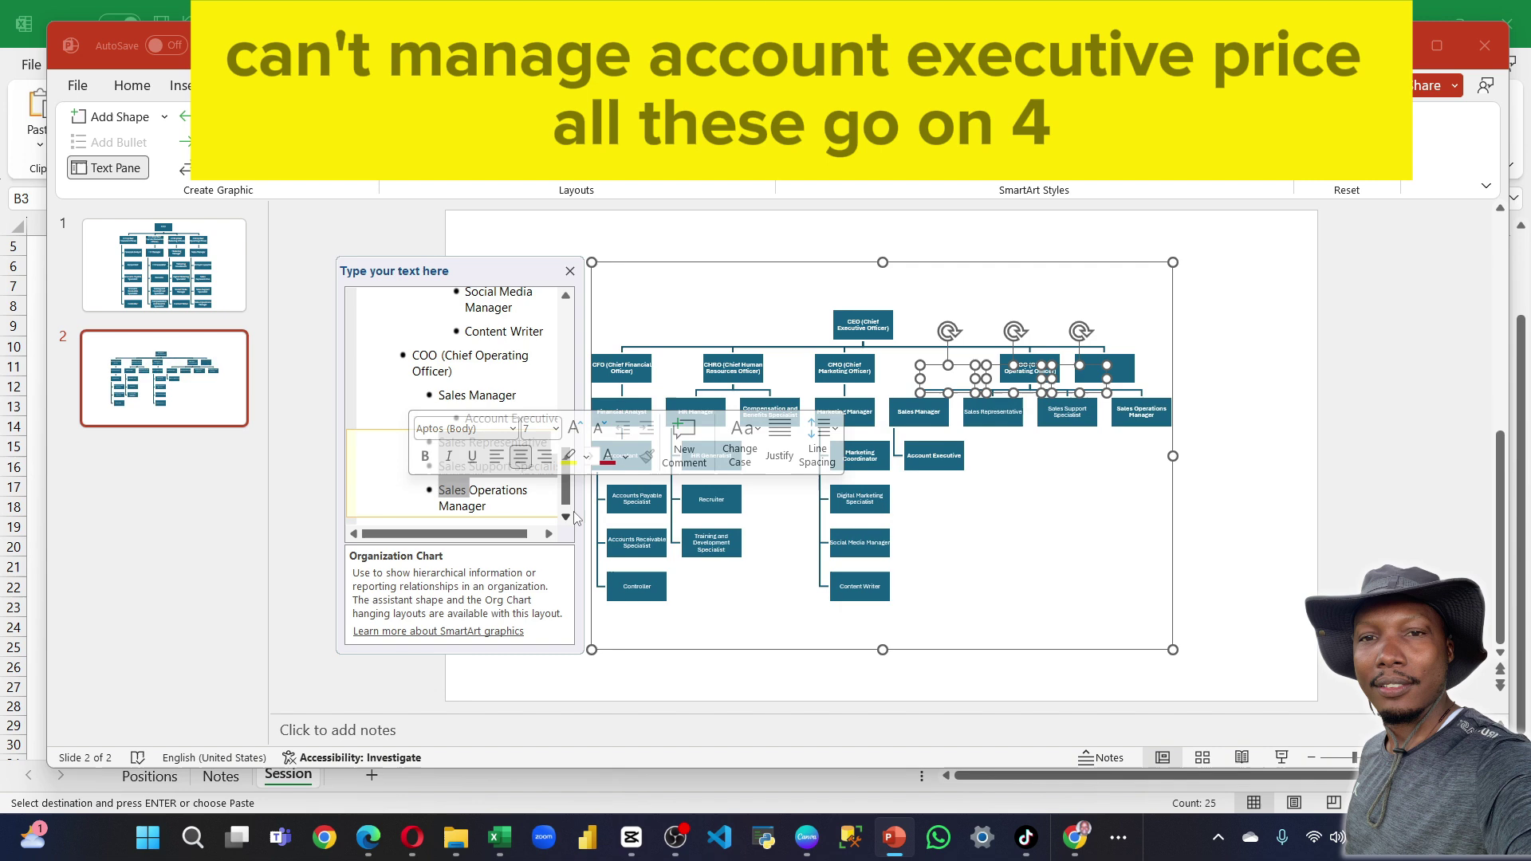
key(Tab)
key(Tab)
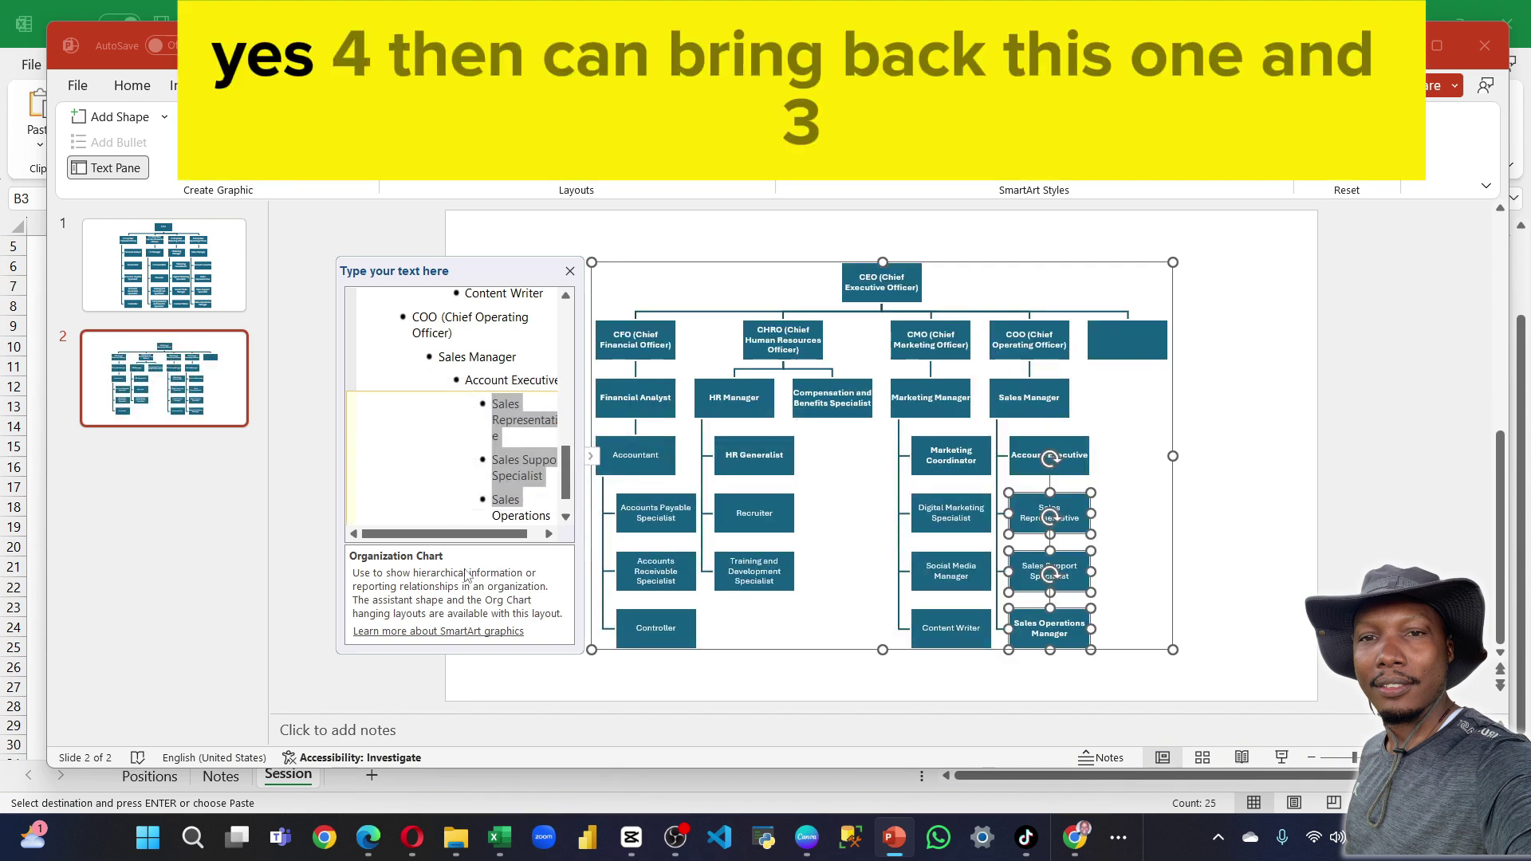
Raise Sales Operations Manager beside Account Executive and delete the leftover empty box.
click(495, 466)
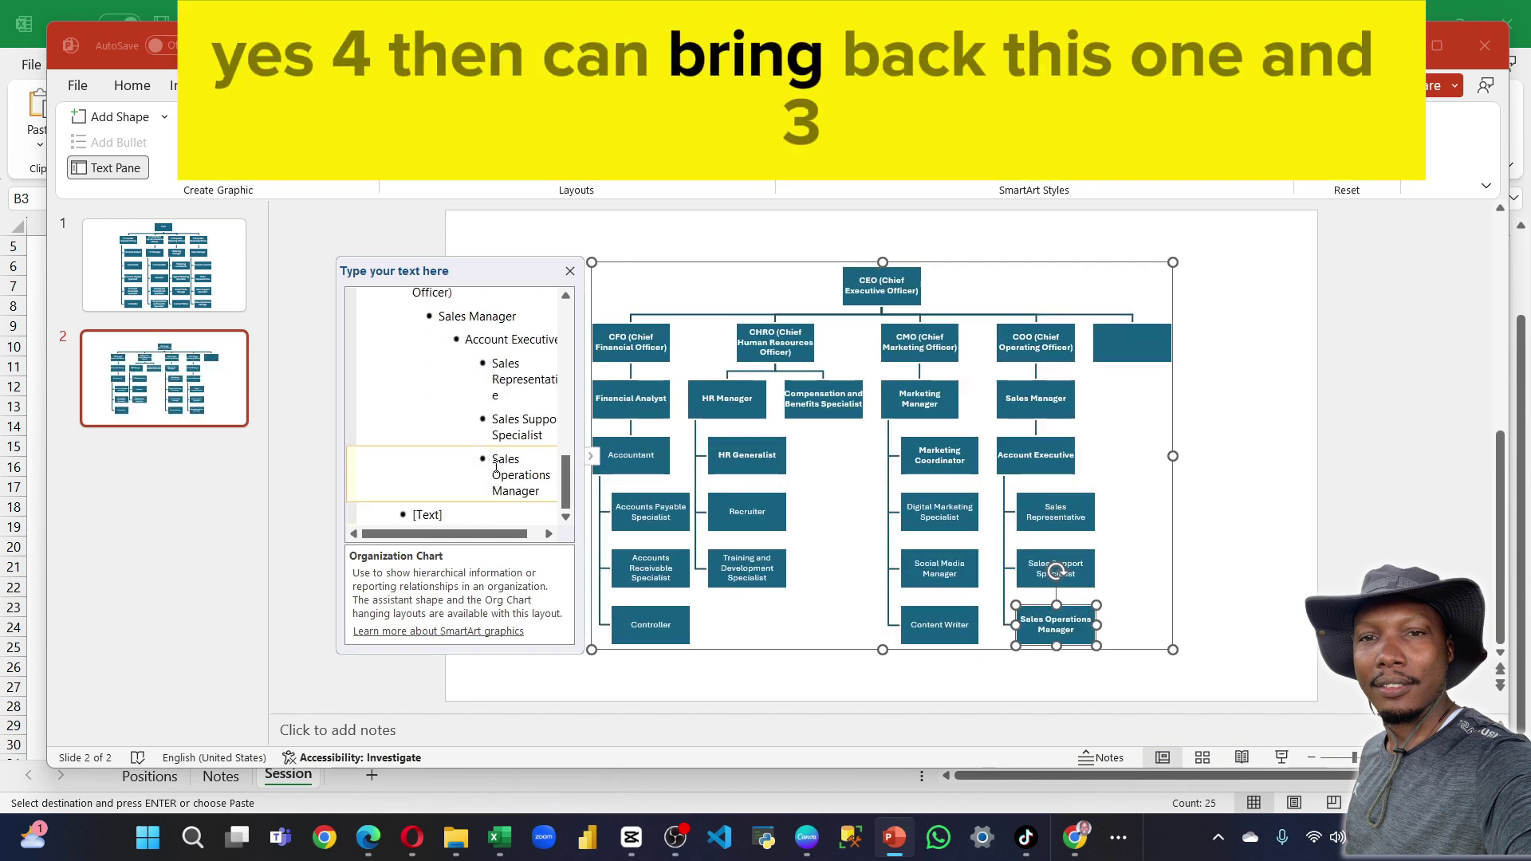
key(shift+Tab)
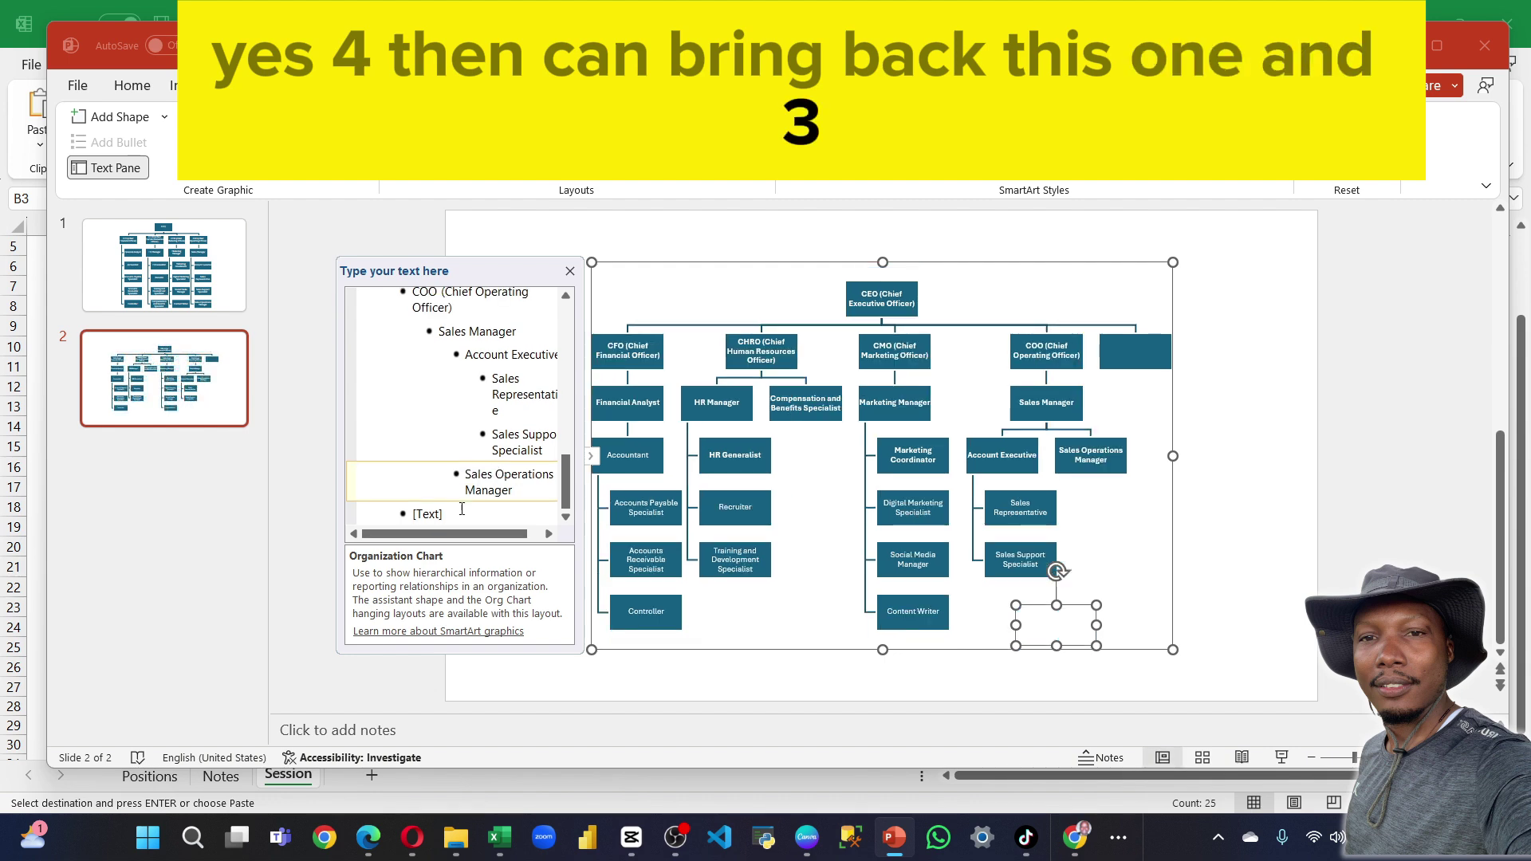
click(429, 514)
key(shift+Tab)
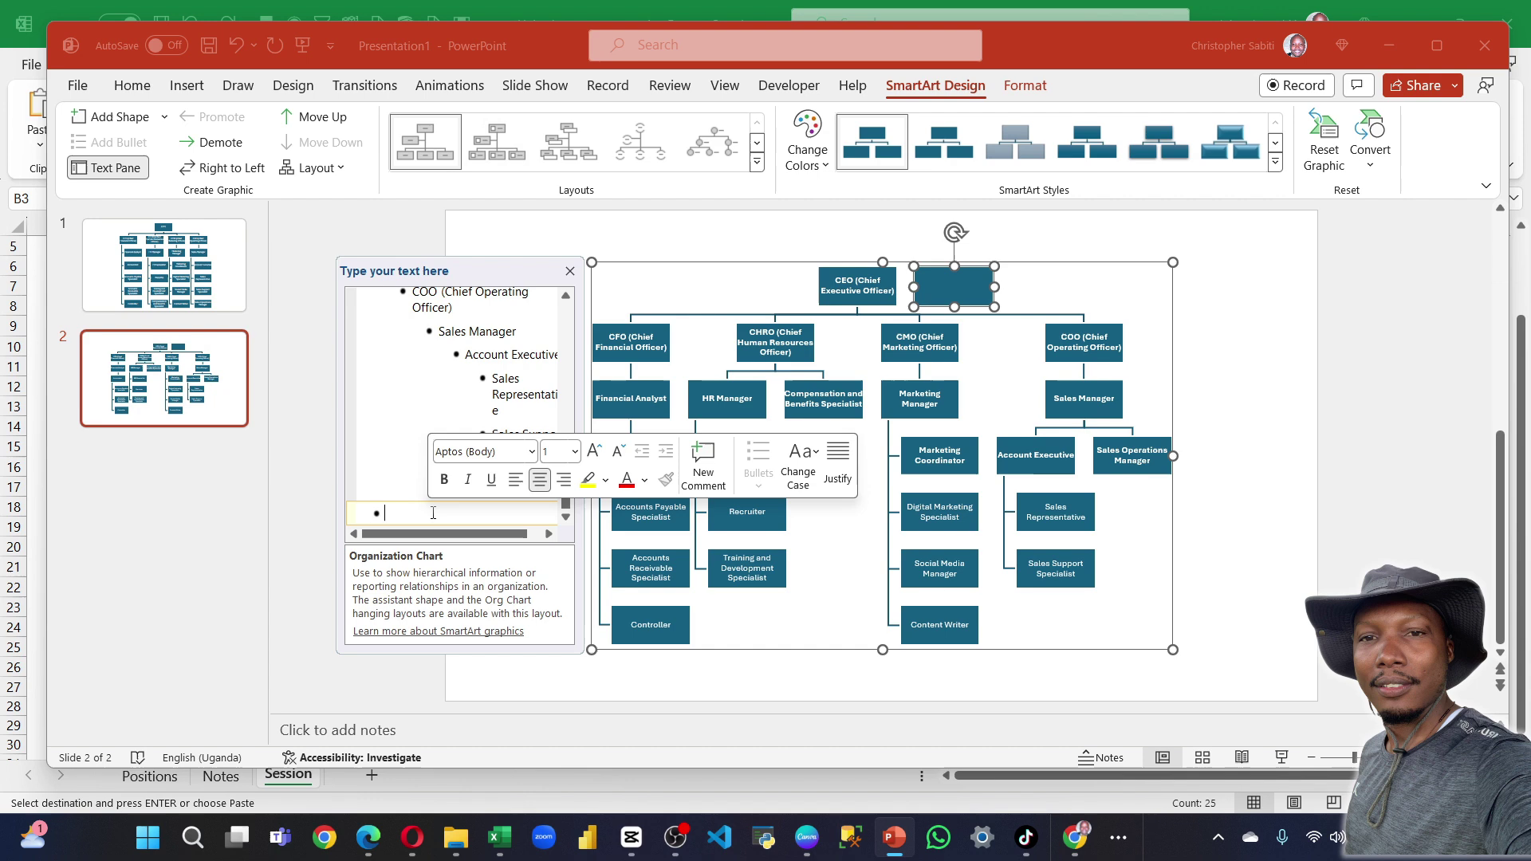
key(BackSpace)
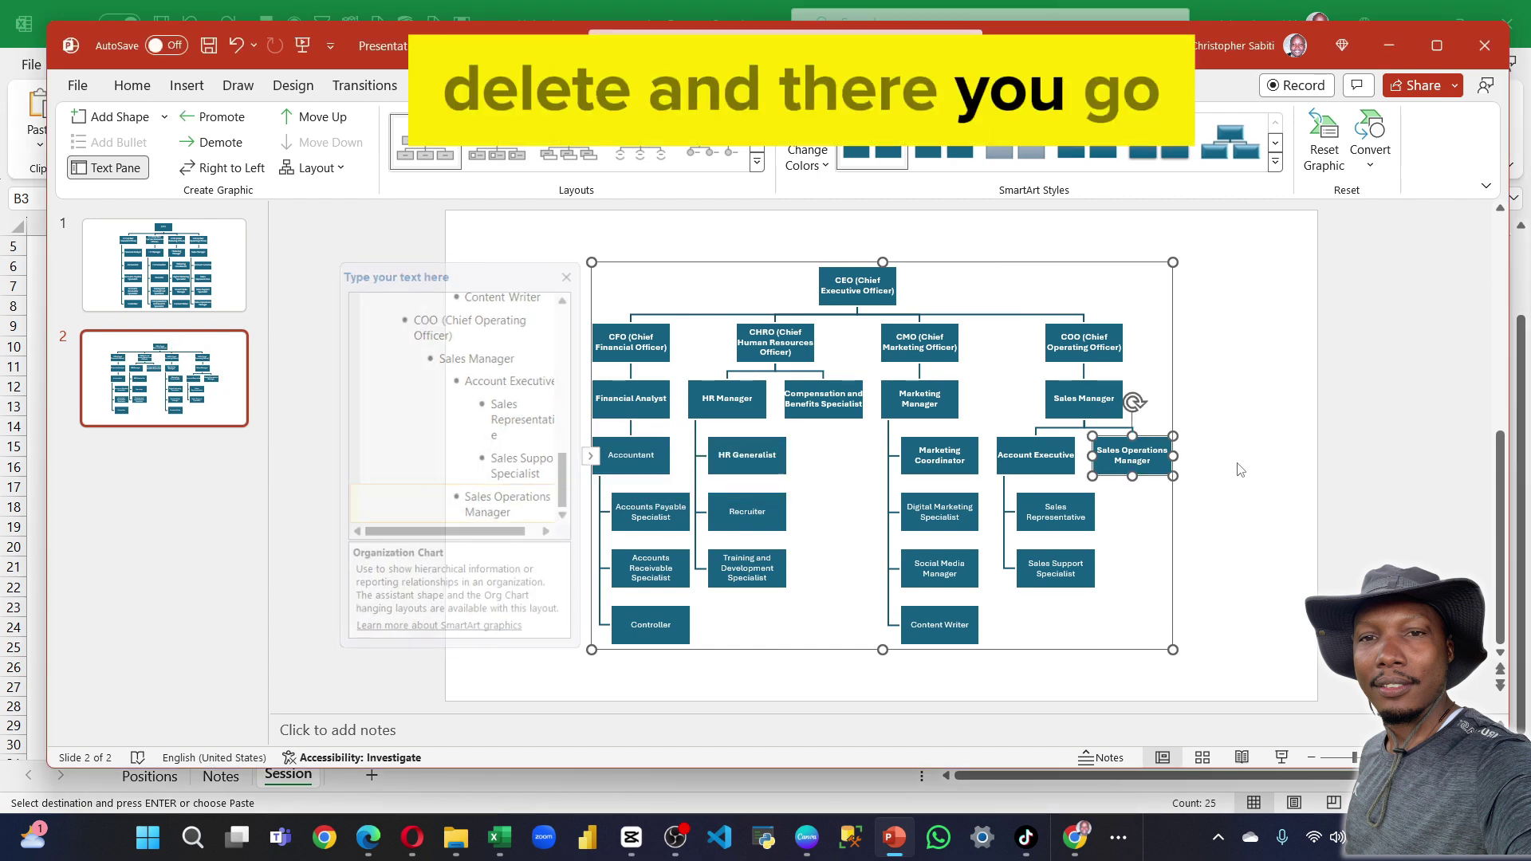
Enlarge the org chart by its handles and shift it left to span nearly the whole slide.
click(1240, 470)
click(1120, 263)
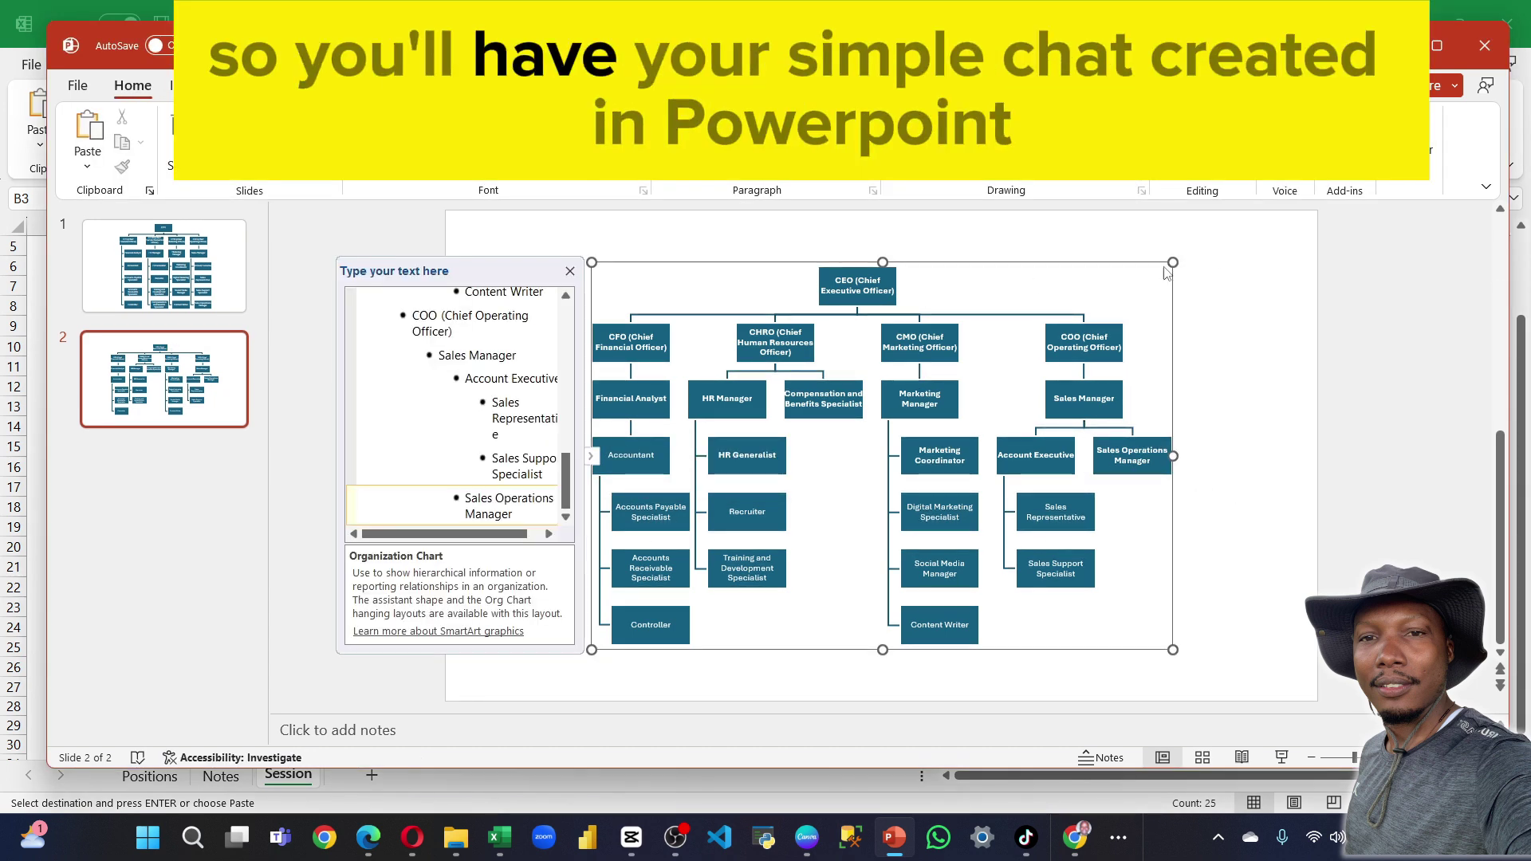
drag(1170, 264, 1257, 226)
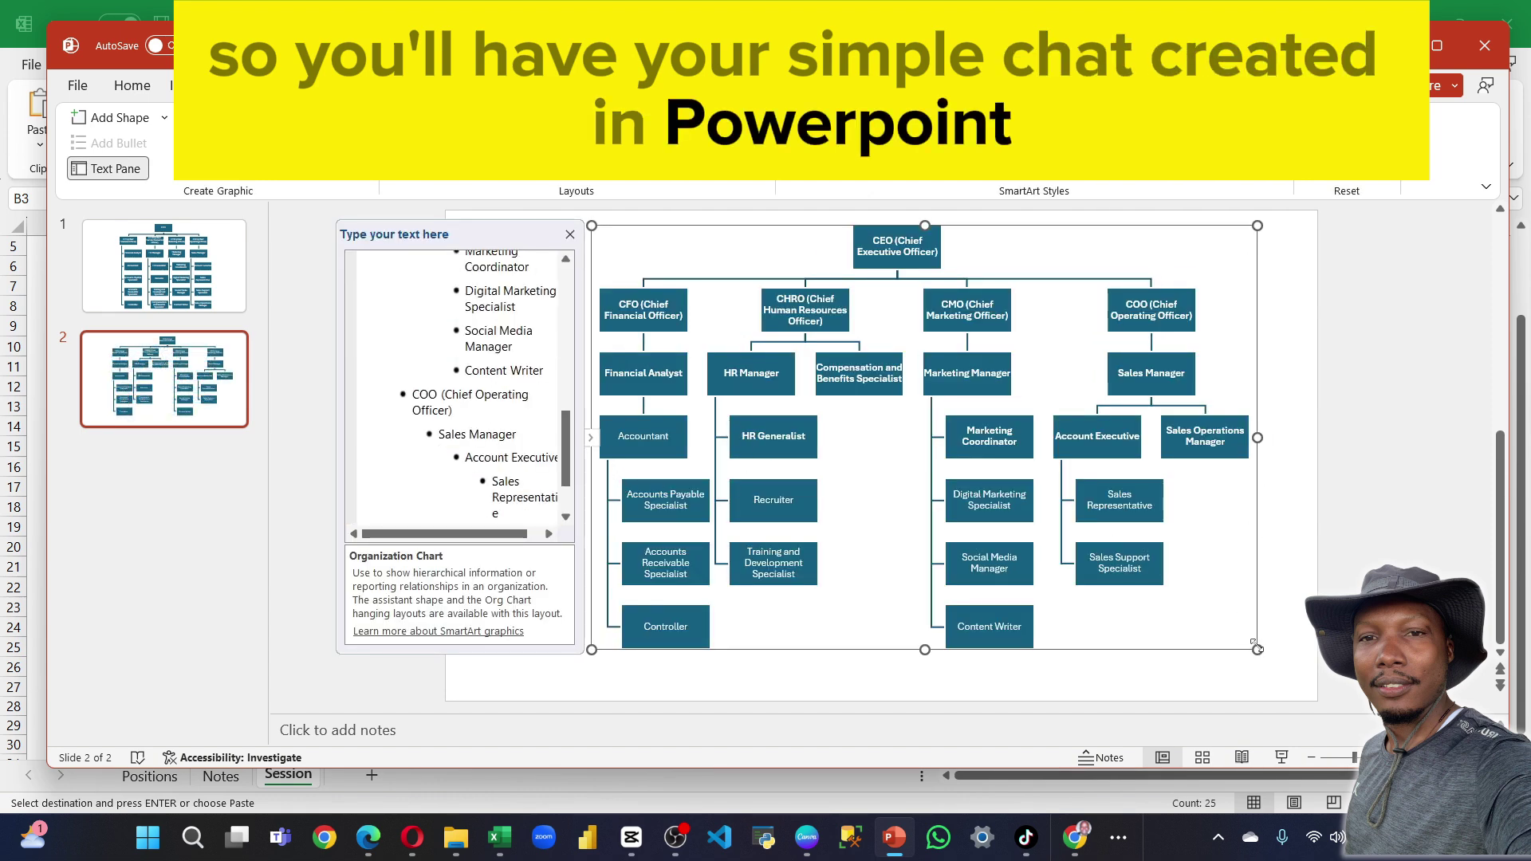
drag(1258, 648, 1300, 679)
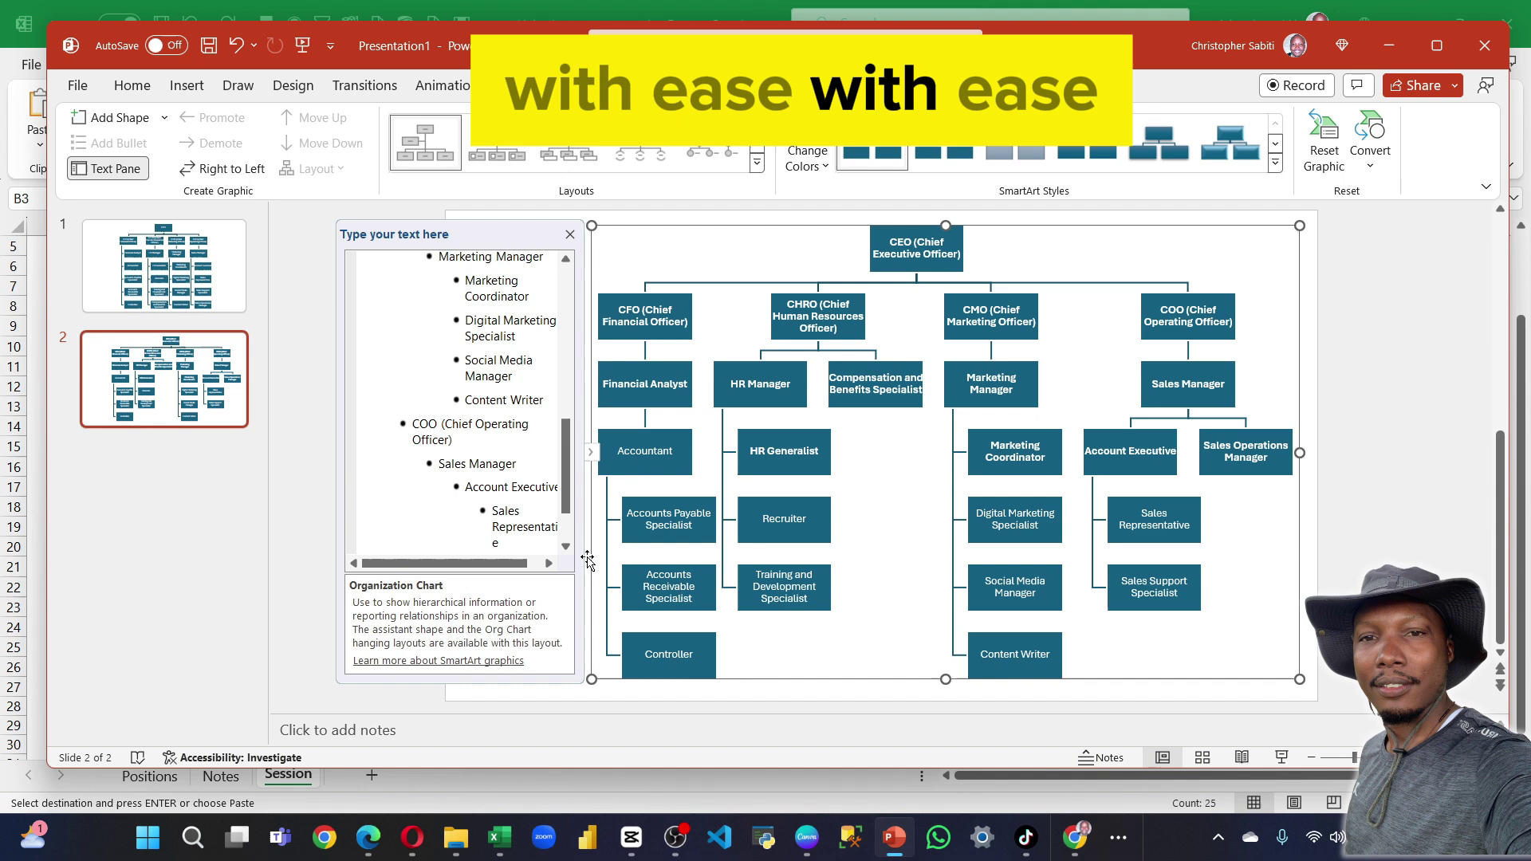
click(259, 530)
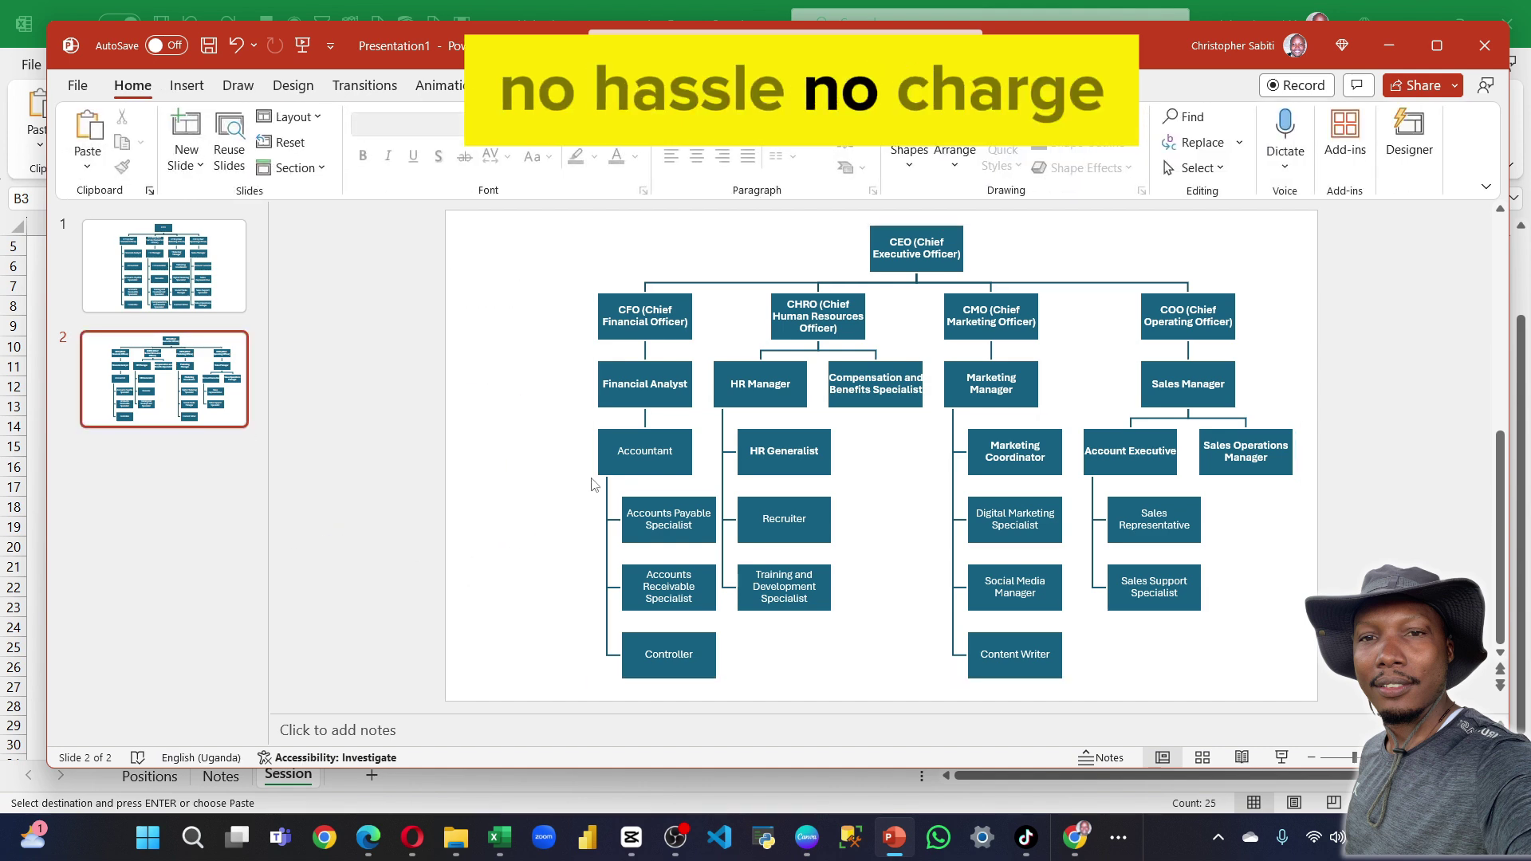
click(614, 503)
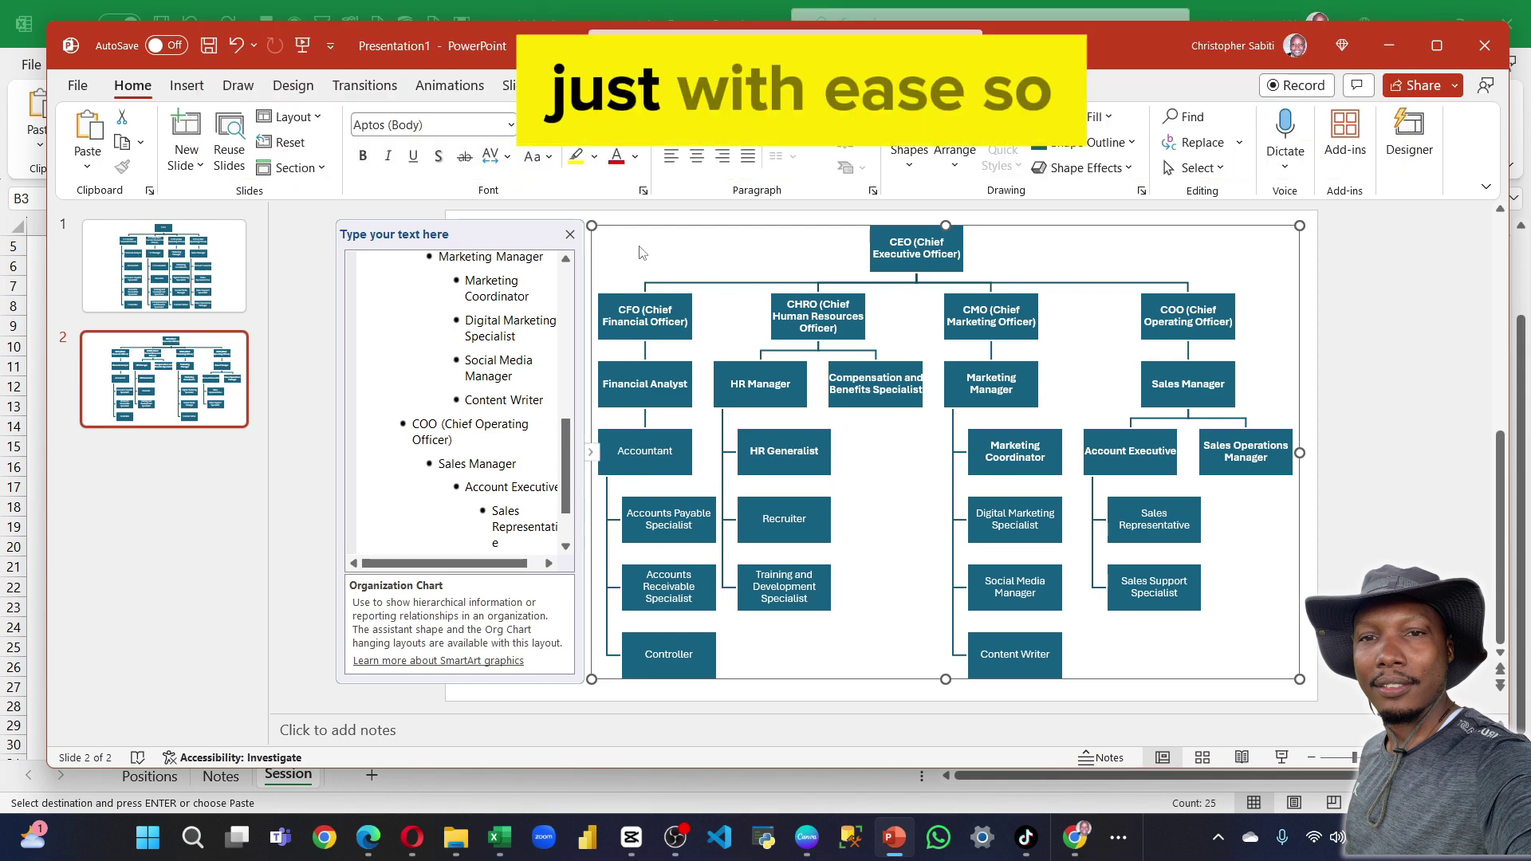
drag(635, 226, 516, 224)
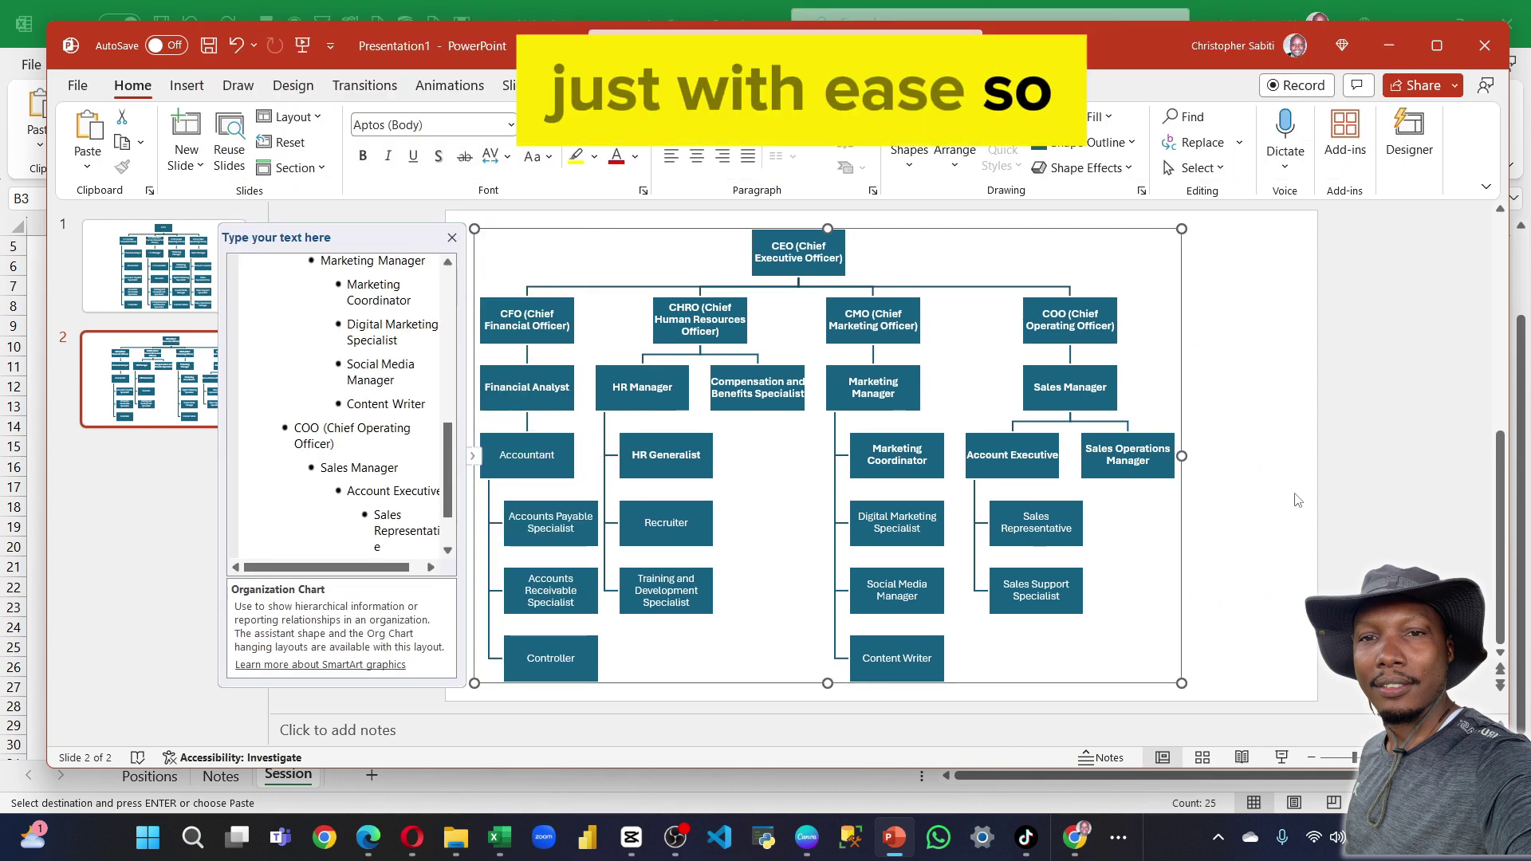
drag(1182, 455, 1263, 456)
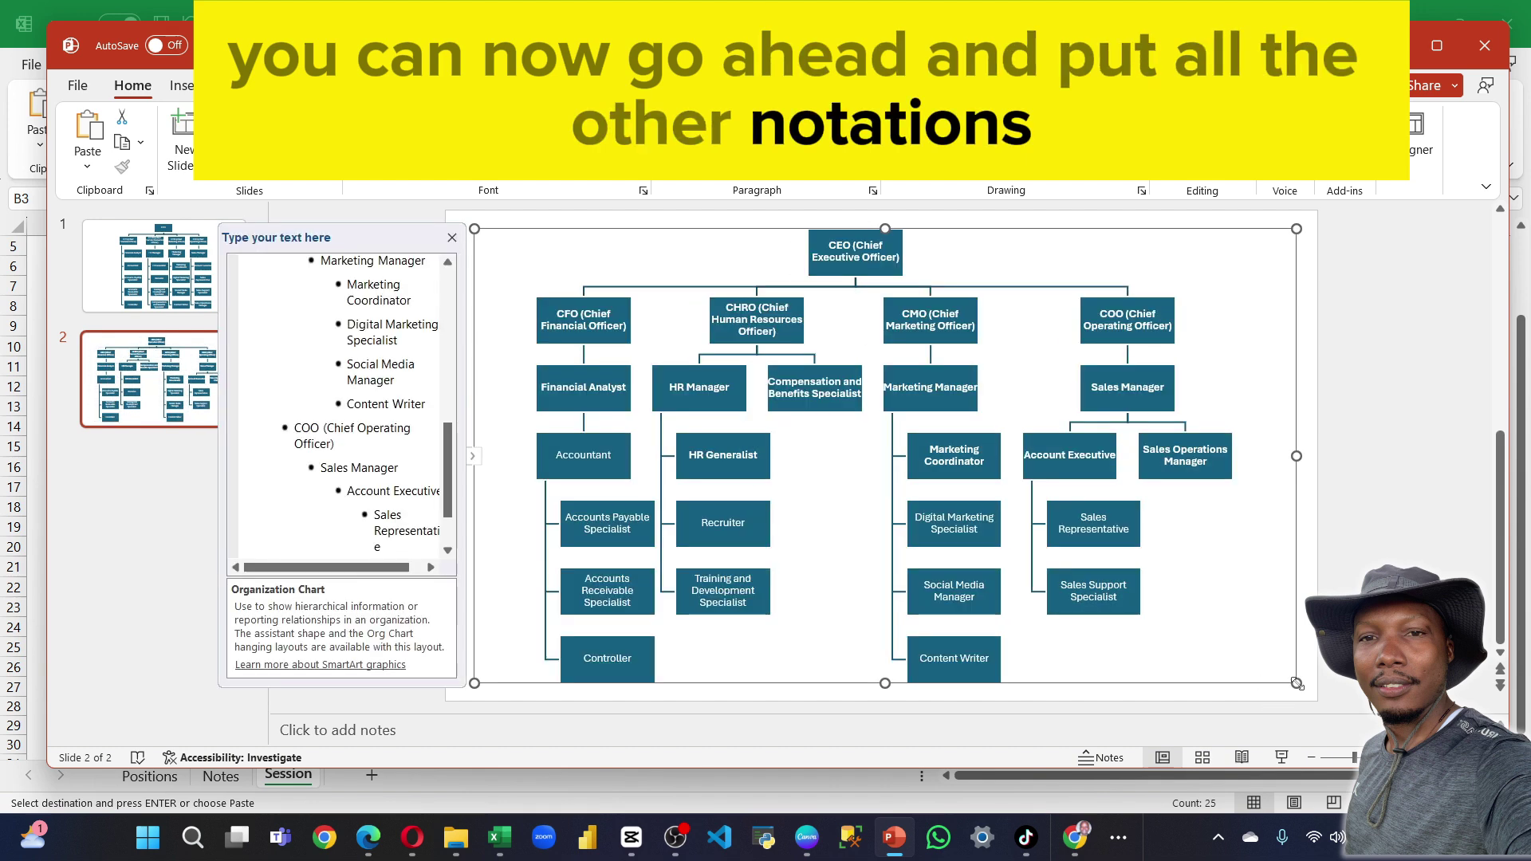
click(1385, 253)
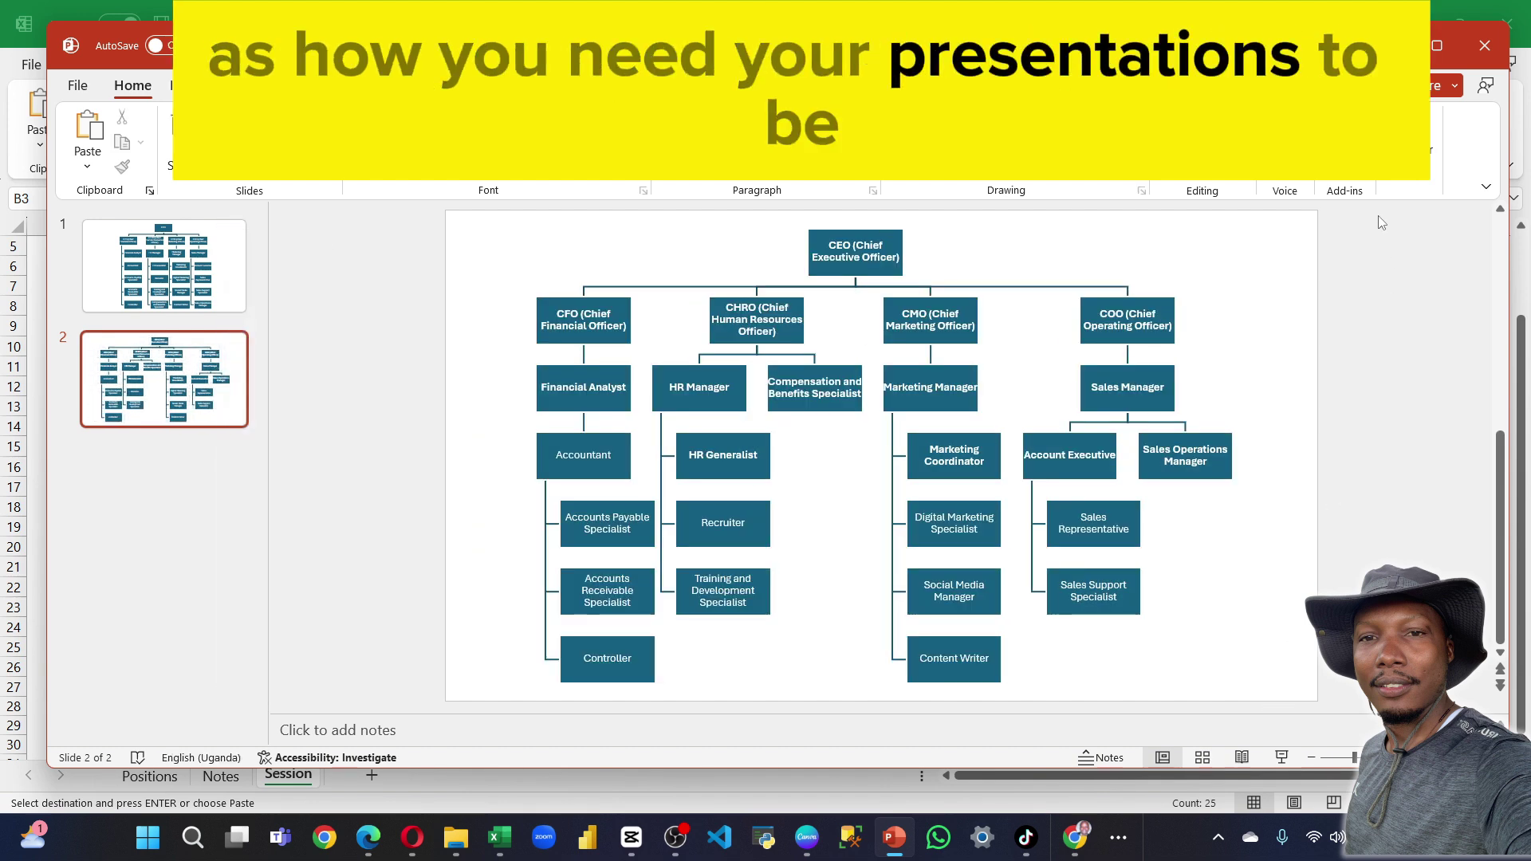